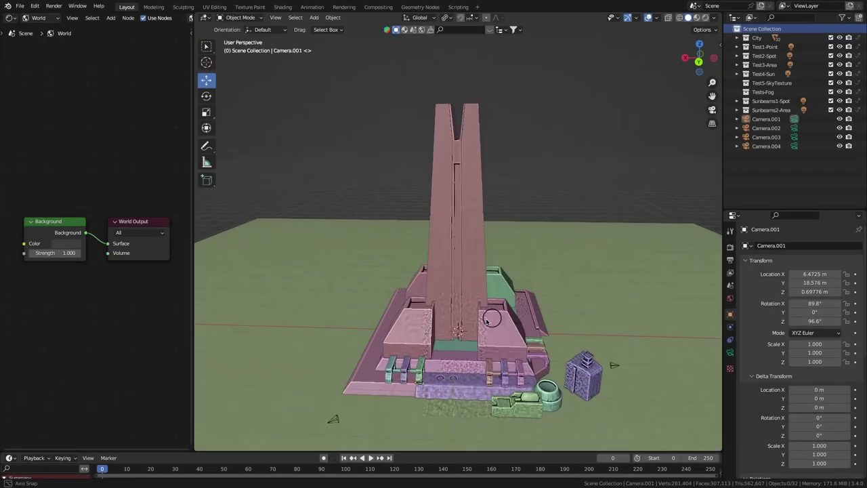
Examine the tower scene and the building objects contained in the City collection
{"action": "middle_click_drag", "start_coordinate": [379, 318], "coordinate": [532, 315]}
{"action": "left_click", "coordinate": [755, 38]}
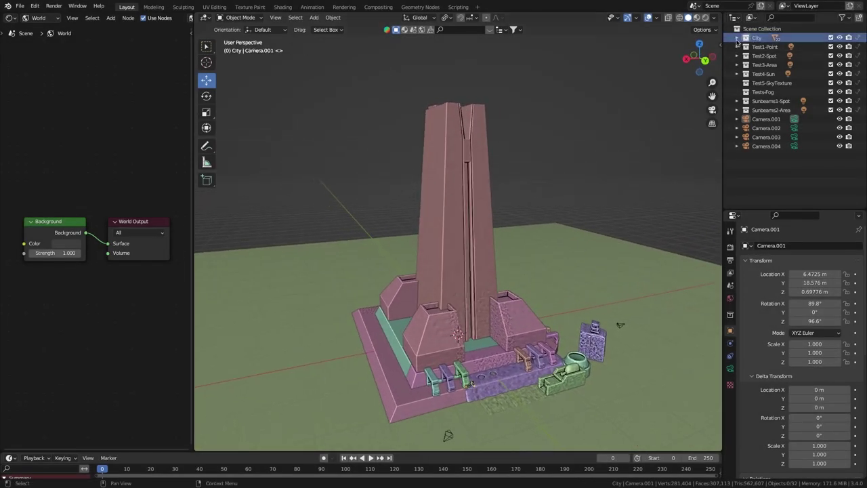
{"action": "left_click", "coordinate": [736, 39]}
{"action": "scroll", "coordinate": [794, 83], "scroll_direction": "down", "scroll_amount": 3}
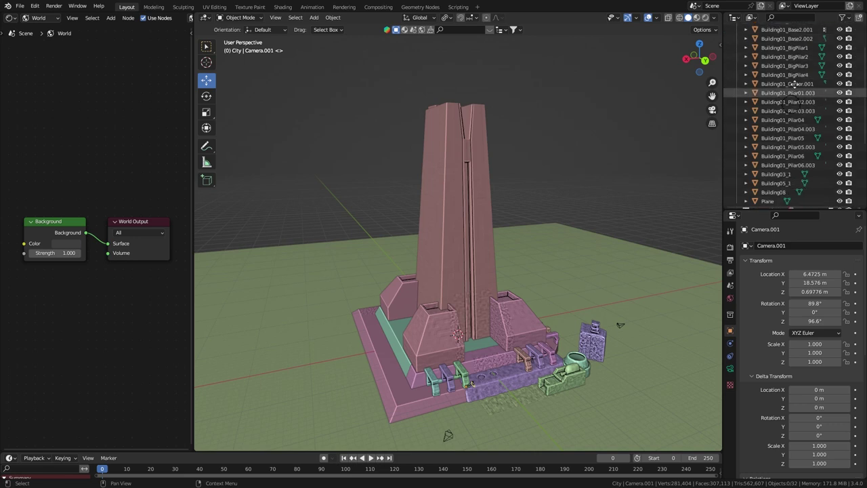
{"action": "scroll", "coordinate": [794, 83], "scroll_direction": "up", "scroll_amount": 4}
{"action": "left_click", "coordinate": [737, 37]}
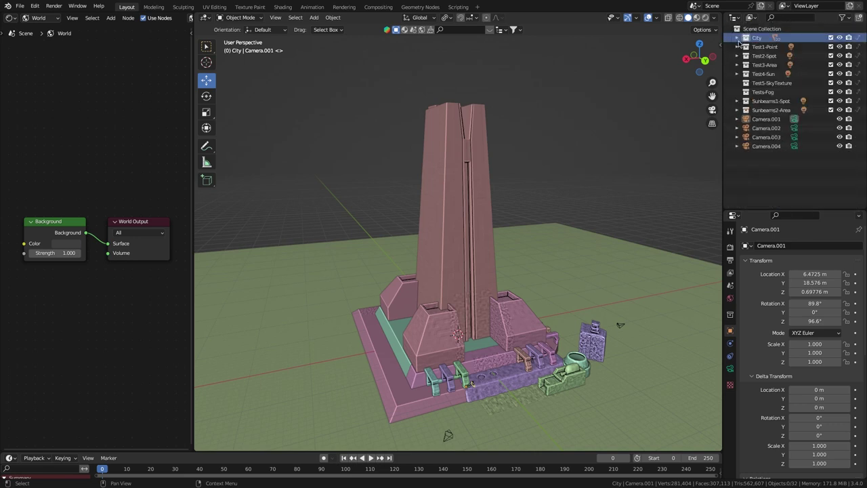
Examine the lights inside the Test1-Point, Test2-Spot, Test3-Area and Test4-Sun collections
{"action": "left_click", "coordinate": [762, 46]}
{"action": "left_click", "coordinate": [761, 56]}
{"action": "left_click", "coordinate": [757, 65]}
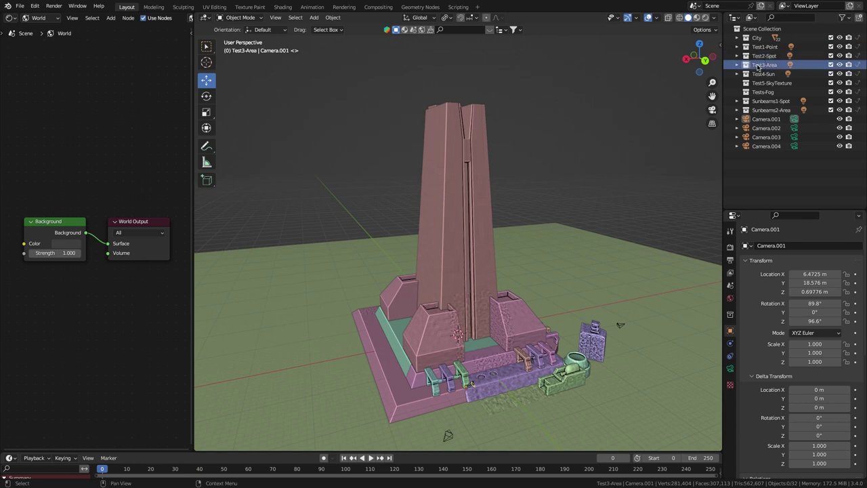
{"action": "left_click", "coordinate": [762, 74]}
{"action": "left_click", "coordinate": [737, 47]}
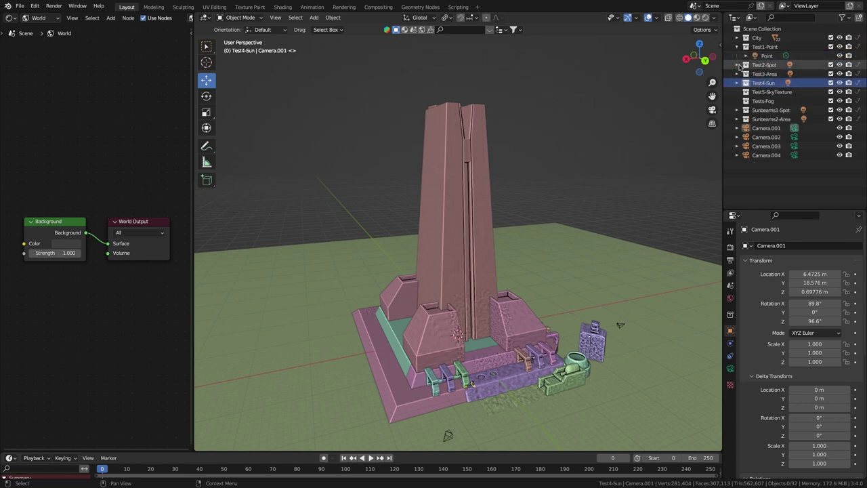
{"action": "left_click", "coordinate": [737, 65]}
{"action": "left_click", "coordinate": [736, 83]}
{"action": "left_click", "coordinate": [737, 101]}
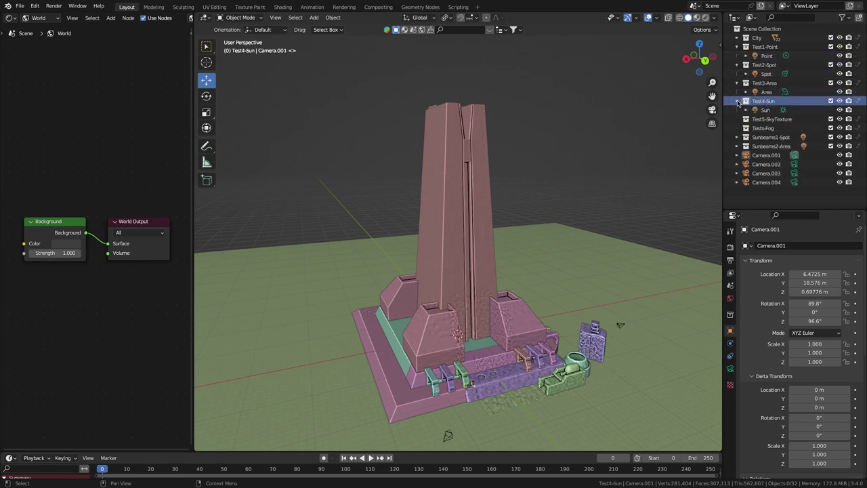
Examine the sky texture, fog and two sunbeam collections along with the four scene cameras
{"action": "left_click", "coordinate": [762, 121]}
{"action": "left_click", "coordinate": [760, 129]}
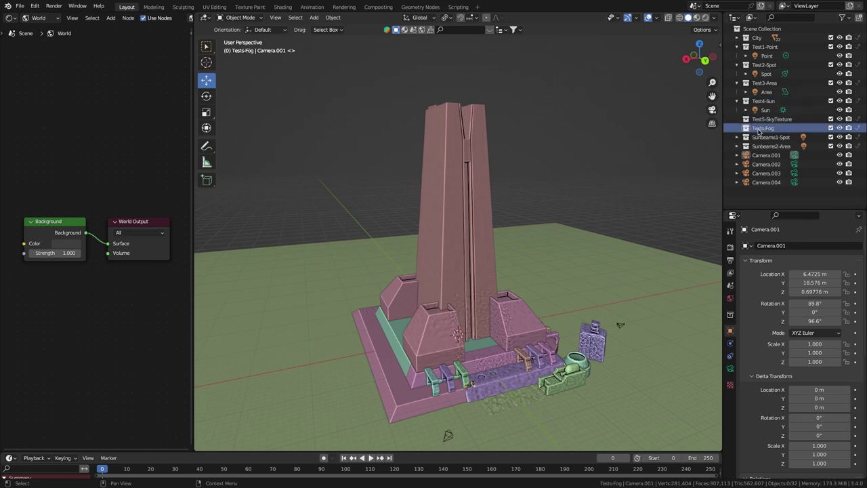
{"action": "left_click", "coordinate": [759, 138]}
{"action": "left_click", "coordinate": [758, 146]}
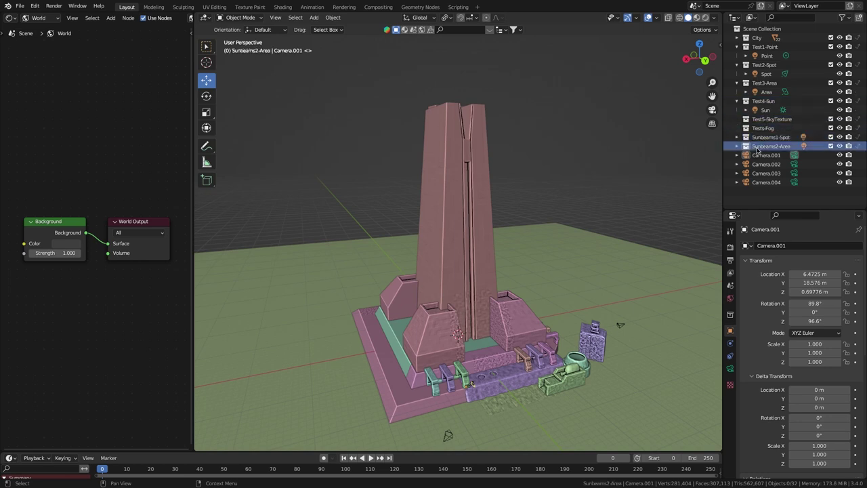
{"action": "left_click", "coordinate": [737, 138]}
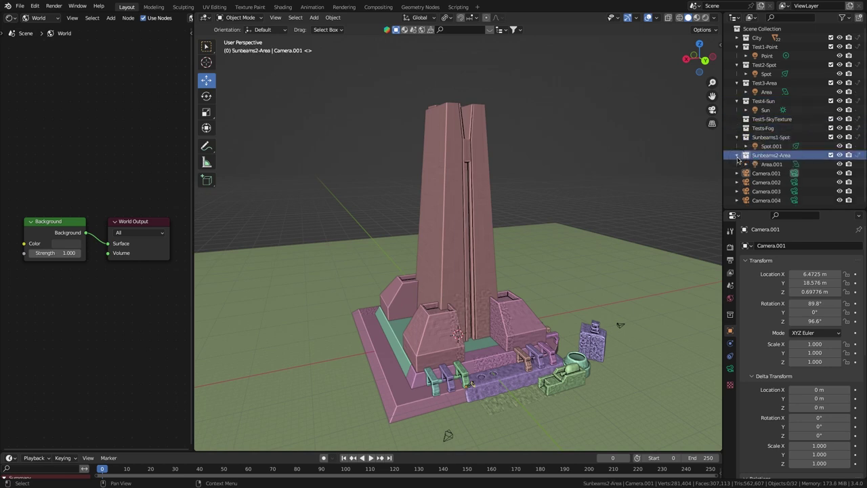
{"action": "left_click_drag", "start_coordinate": [738, 157], "coordinate": [737, 47]}
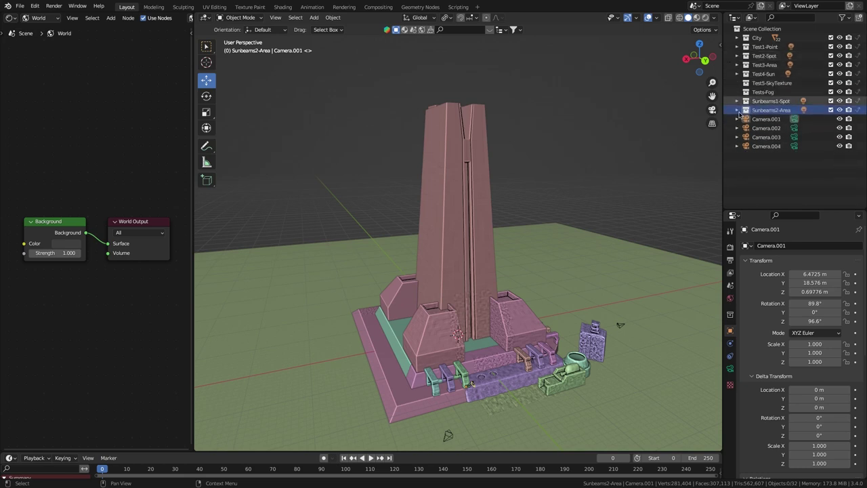
{"action": "left_click", "coordinate": [766, 120]}
{"action": "left_click", "coordinate": [767, 147], "text": "shift"}
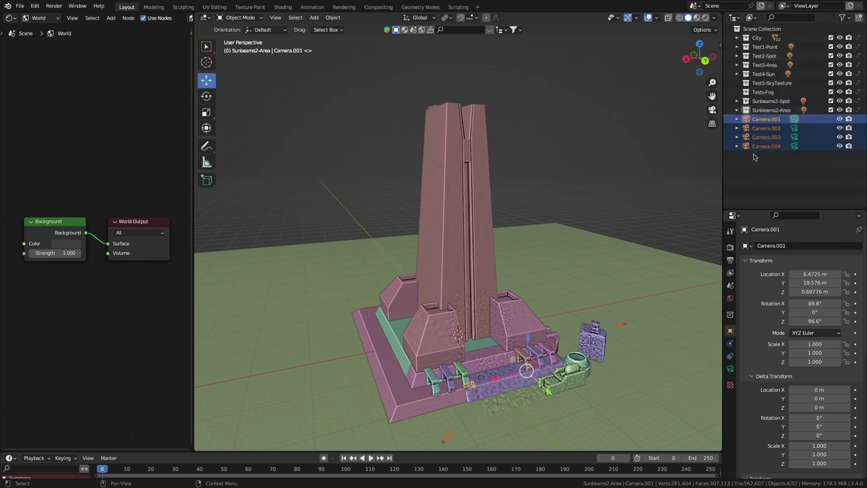
{"action": "left_click", "coordinate": [757, 163]}
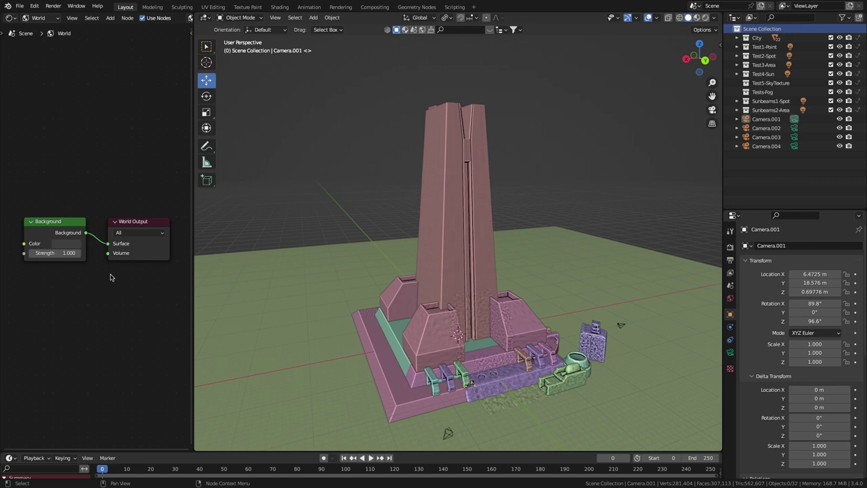
Check the Kloppenheim 06 (Pure Sky) page in the browser and add an Environment Texture node before the world's Background node
{"action": "key", "text": "super+Tab"}
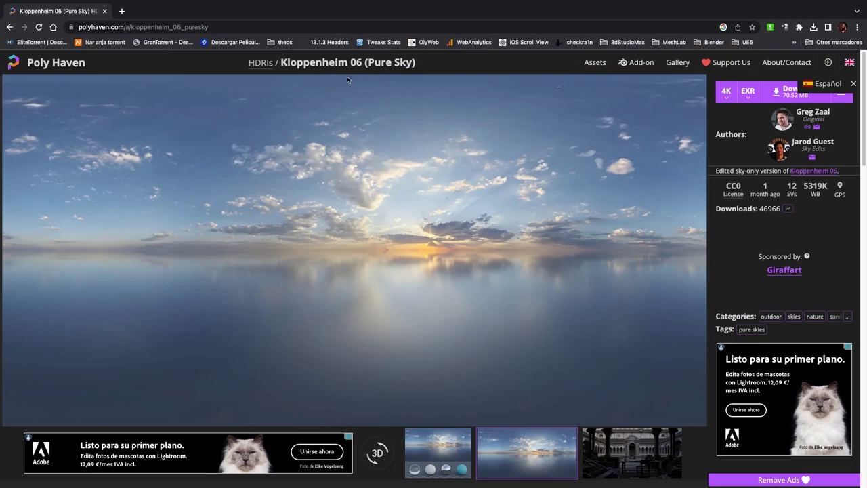
{"action": "key", "text": "super+Tab"}
{"action": "middle_click_drag", "start_coordinate": [82, 172], "coordinate": [166, 174]}
{"action": "key", "text": "shift+a"}
{"action": "type", "text": "en"}
{"action": "key", "text": "Return"}
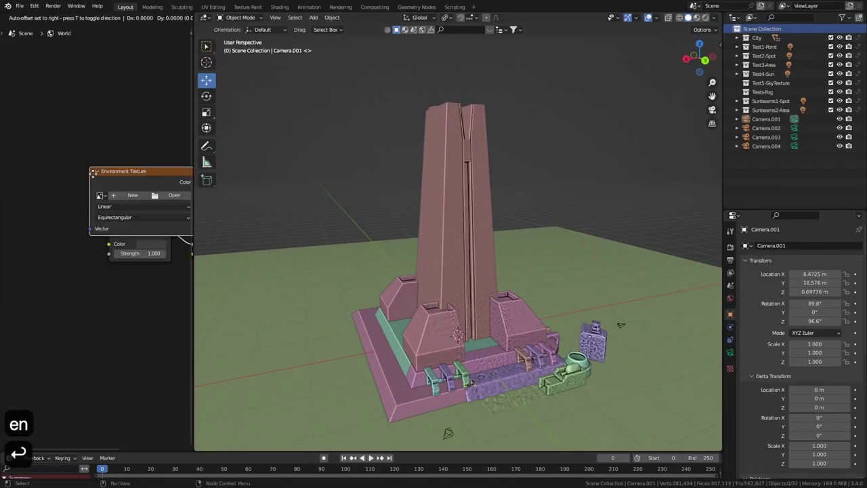
{"action": "left_click", "coordinate": [36, 210]}
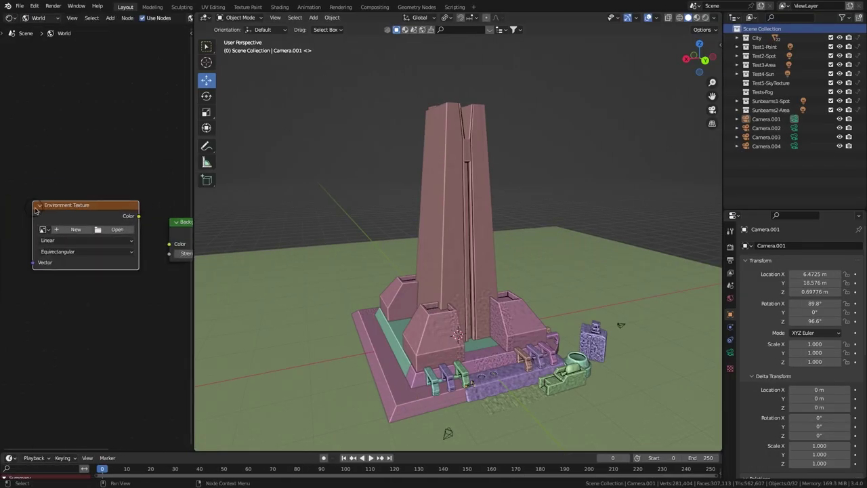
Load the image kloppenheim_06_puresky_4k.exr into the Environment Texture node
{"action": "left_click", "coordinate": [114, 233]}
{"action": "double_click", "coordinate": [250, 186]}
{"action": "double_click", "coordinate": [264, 235]}
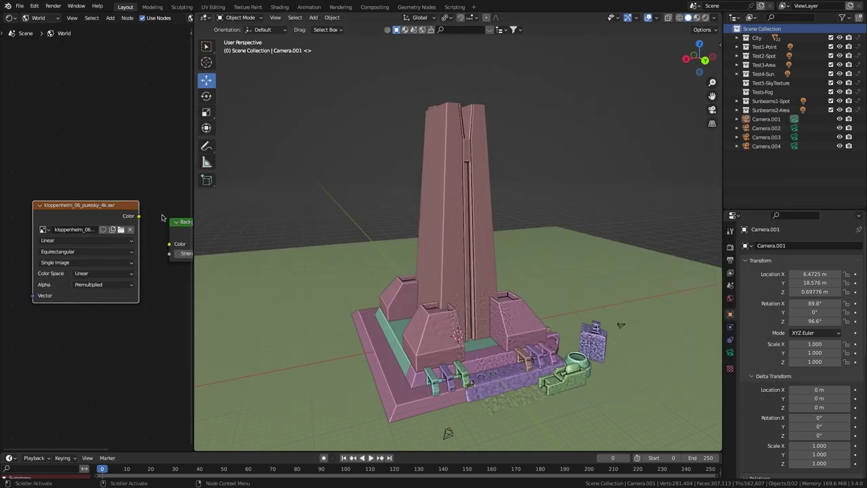
Connect the sky texture's Color output to the Background Color input and add Mapping and Texture Coordinate nodes feeding its Vector
{"action": "left_click_drag", "start_coordinate": [138, 215], "coordinate": [168, 243]}
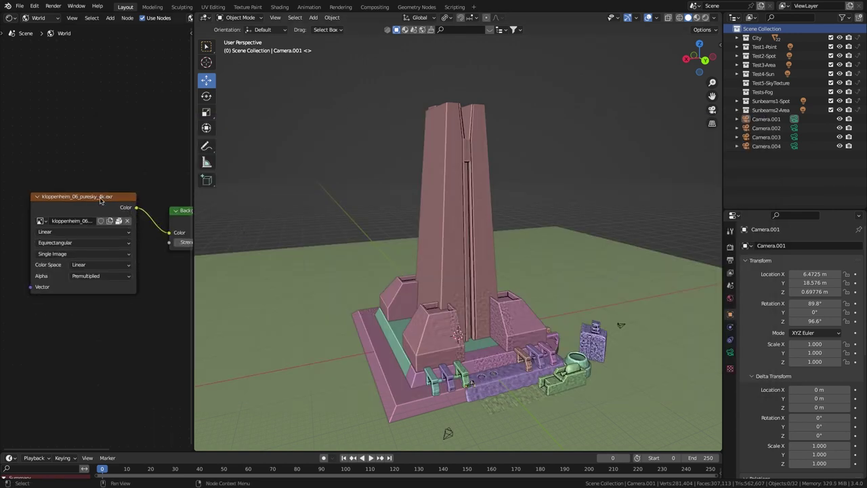
{"action": "key", "text": "ctrl+t"}
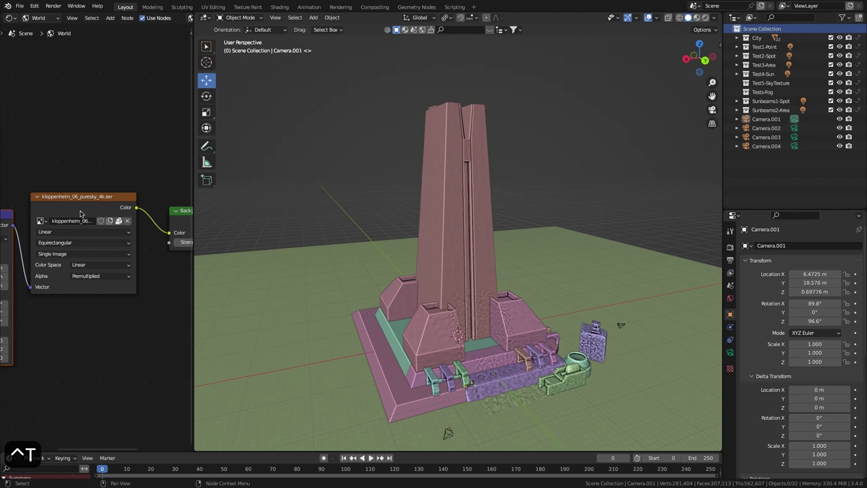
{"action": "middle_click_drag", "start_coordinate": [80, 214], "coordinate": [144, 178]}
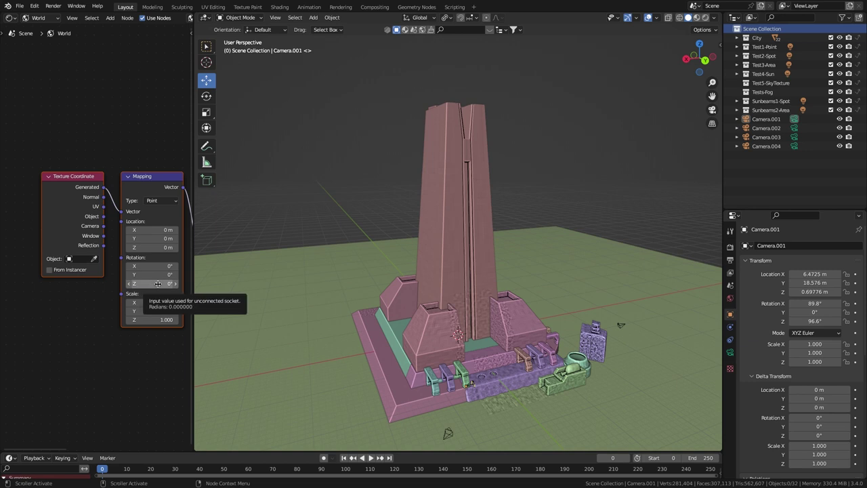
Set the world's Sun Position to Sun + HDR texture, with Environment Texture as the texture and Sun as the sun object
{"action": "left_click", "coordinate": [730, 298]}
{"action": "left_click", "coordinate": [746, 377]}
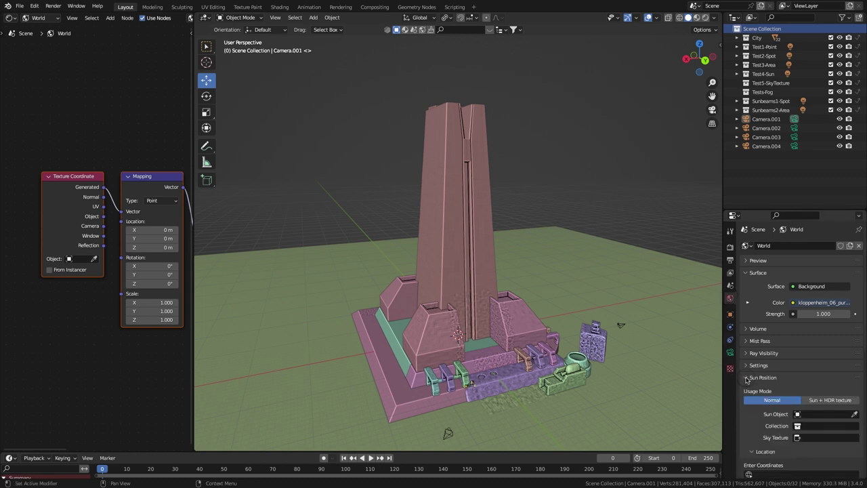
{"action": "left_click", "coordinate": [825, 400]}
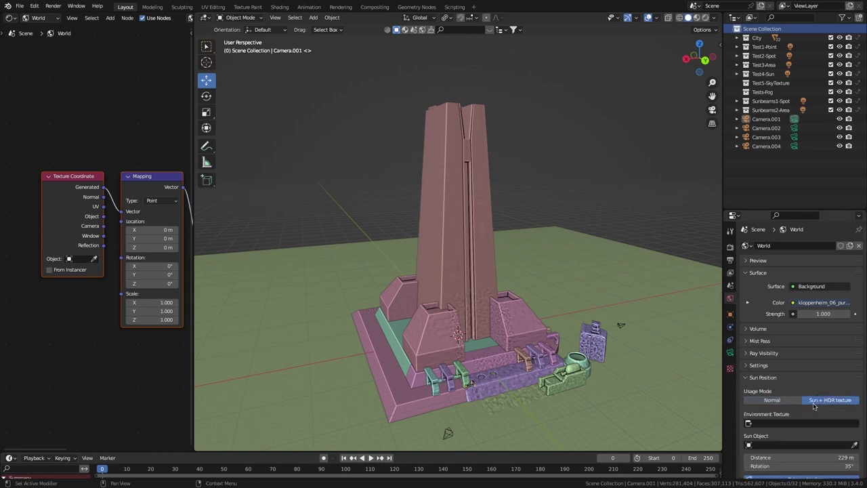
{"action": "left_click", "coordinate": [778, 423]}
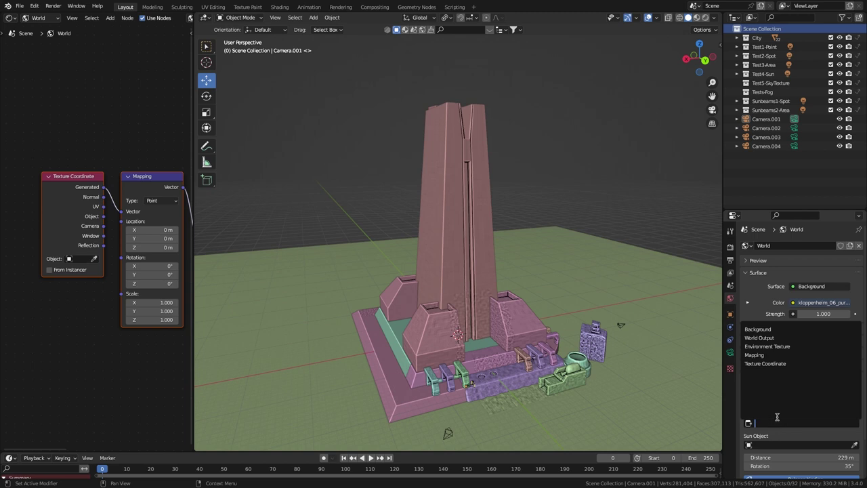
{"action": "left_click", "coordinate": [770, 347]}
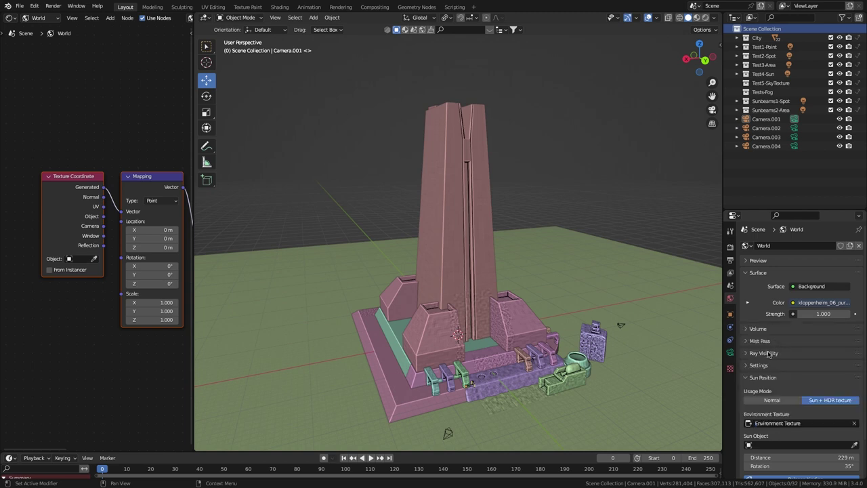
{"action": "left_click", "coordinate": [780, 444]}
{"action": "left_click", "coordinate": [756, 377]}
Release the sun binding and sync the Sun to the texture by picking the bright sun in the sky image
{"action": "scroll", "coordinate": [795, 441], "scroll_direction": "down", "scroll_amount": 2}
{"action": "left_click", "coordinate": [796, 436]}
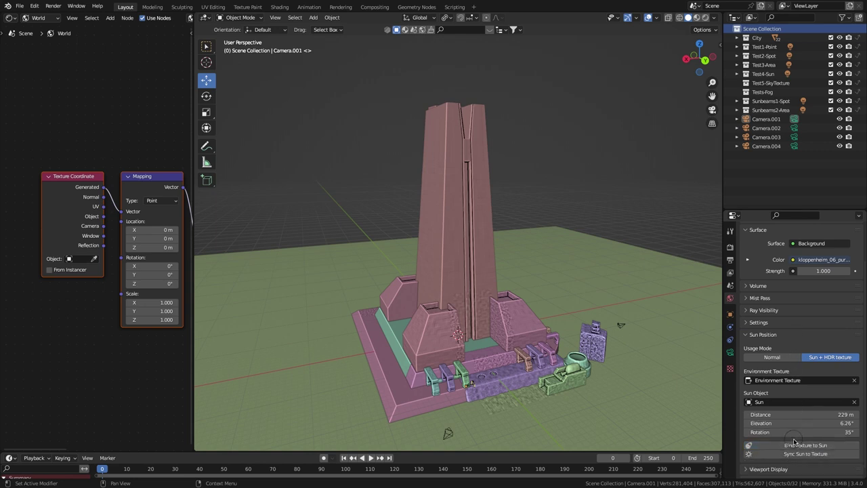
{"action": "left_click", "coordinate": [798, 455]}
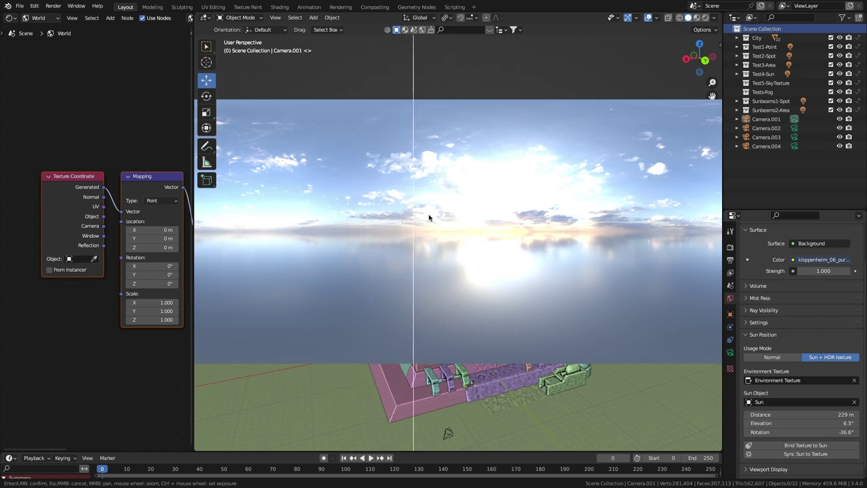
{"action": "left_click", "coordinate": [517, 228]}
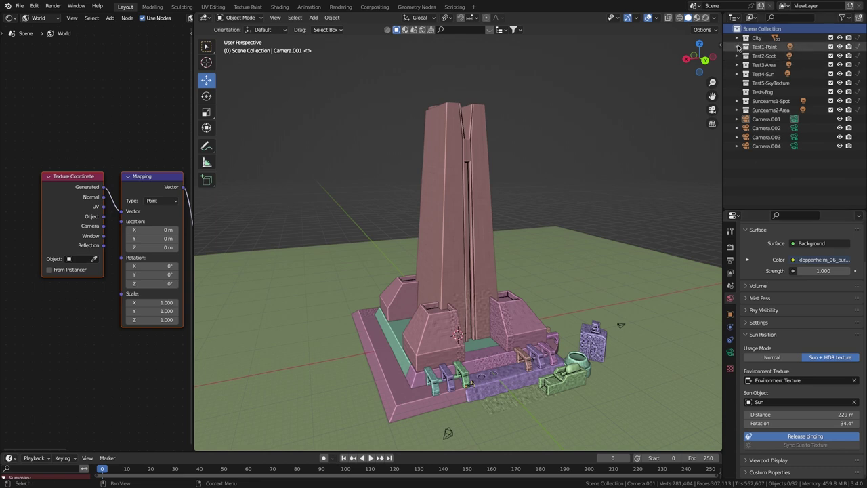
Add Copy Location and Copy Rotation constraints to the Point light in the Test1-Point collection
{"action": "left_click_drag", "start_coordinate": [737, 48], "coordinate": [738, 82]}
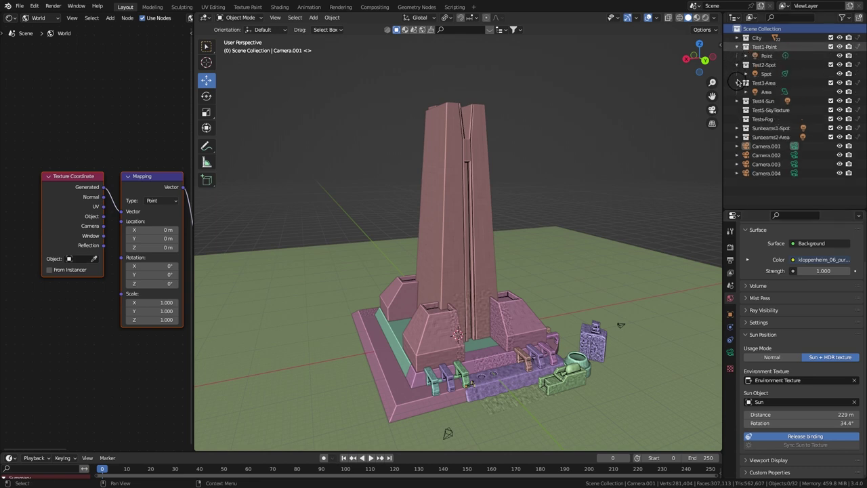
{"action": "left_click_drag", "start_coordinate": [737, 48], "coordinate": [738, 82]}
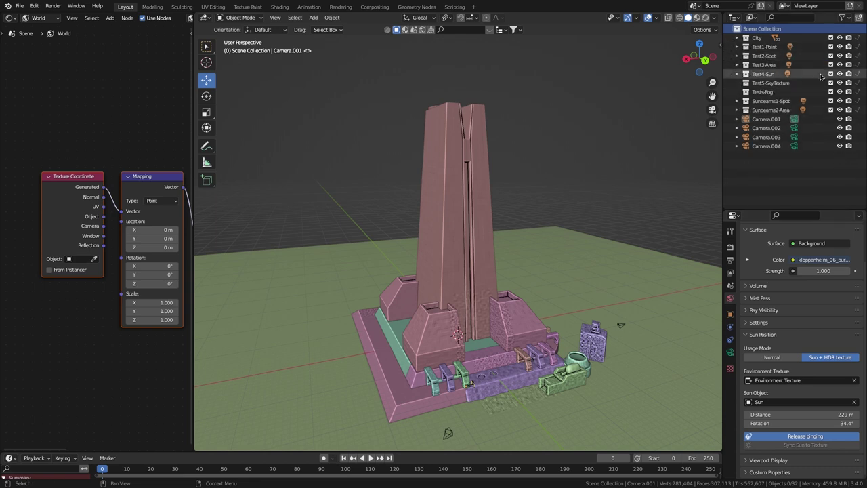
{"action": "left_click", "coordinate": [737, 47]}
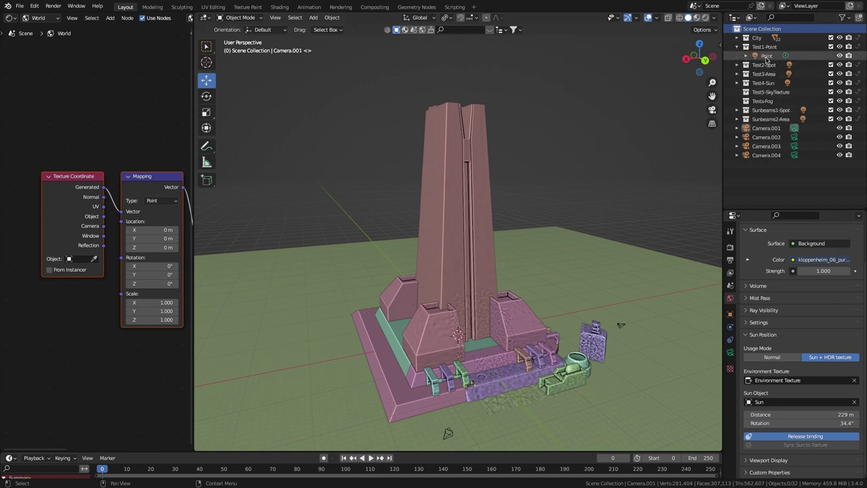
{"action": "left_click", "coordinate": [766, 57]}
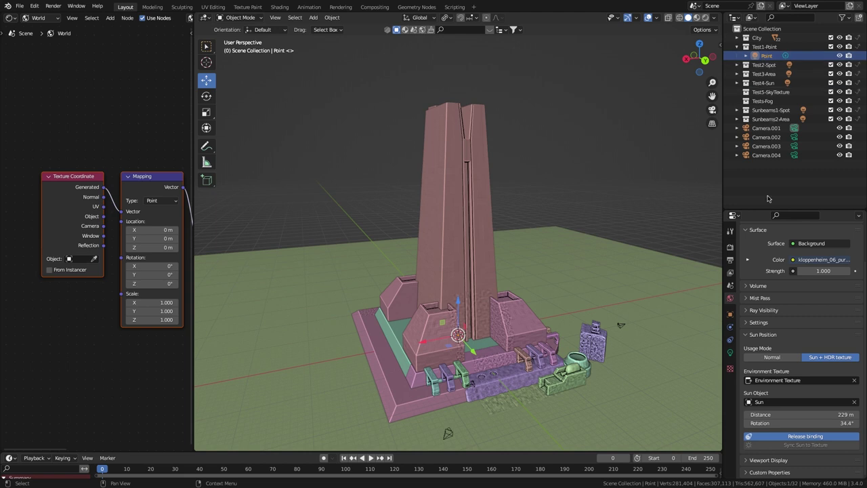
{"action": "left_click", "coordinate": [730, 339]}
{"action": "left_click", "coordinate": [796, 246]}
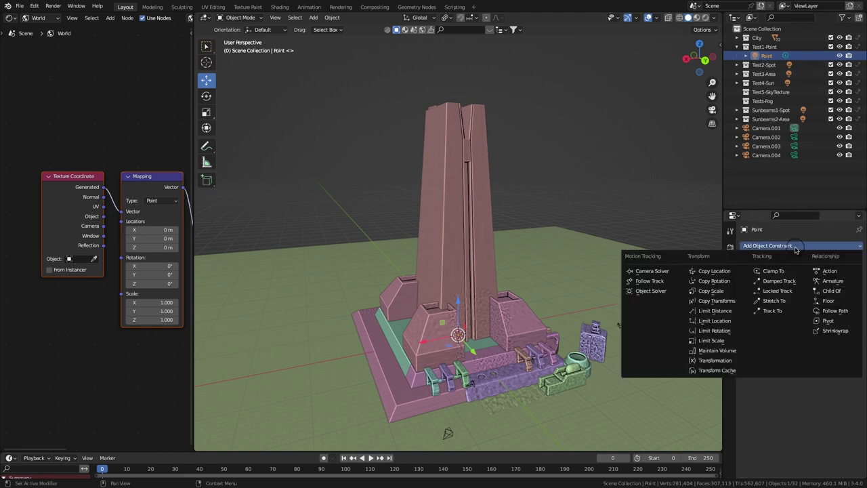
{"action": "left_click", "coordinate": [730, 272]}
{"action": "left_click", "coordinate": [797, 246]}
{"action": "left_click", "coordinate": [725, 281]}
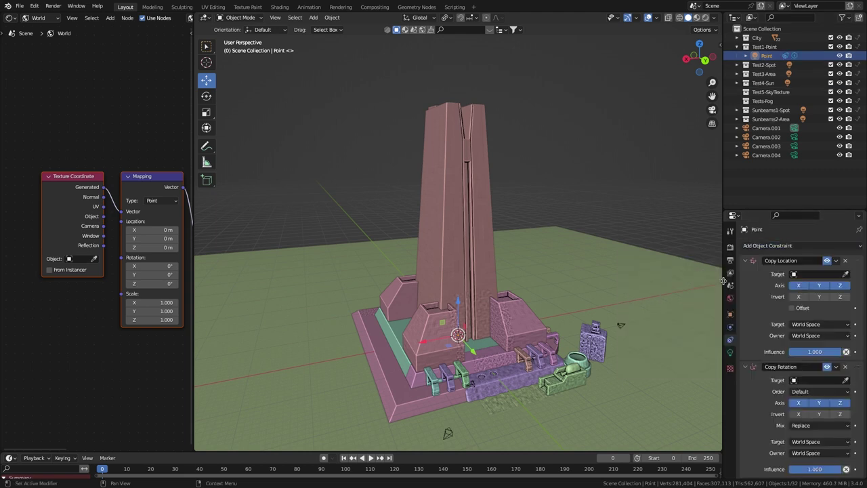
Set the Sun light as the target of the Point light's Copy Location and Copy Rotation constraints
{"action": "left_click", "coordinate": [737, 83]}
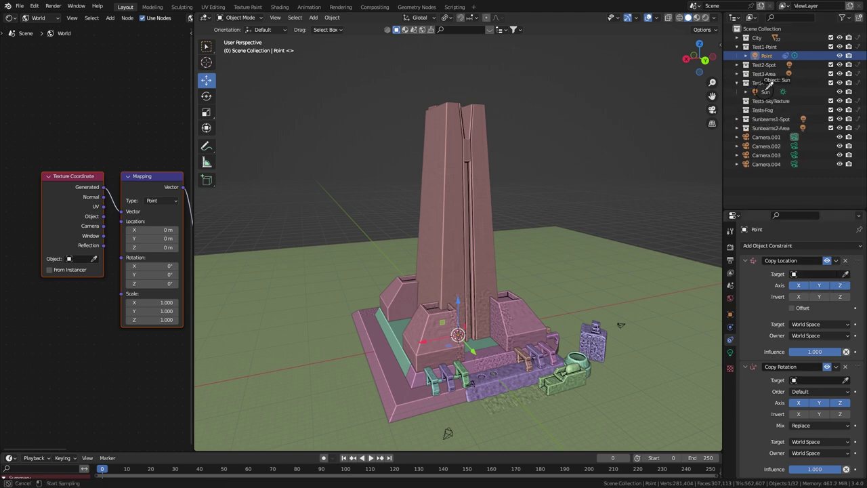
{"action": "left_click", "coordinate": [766, 89]}
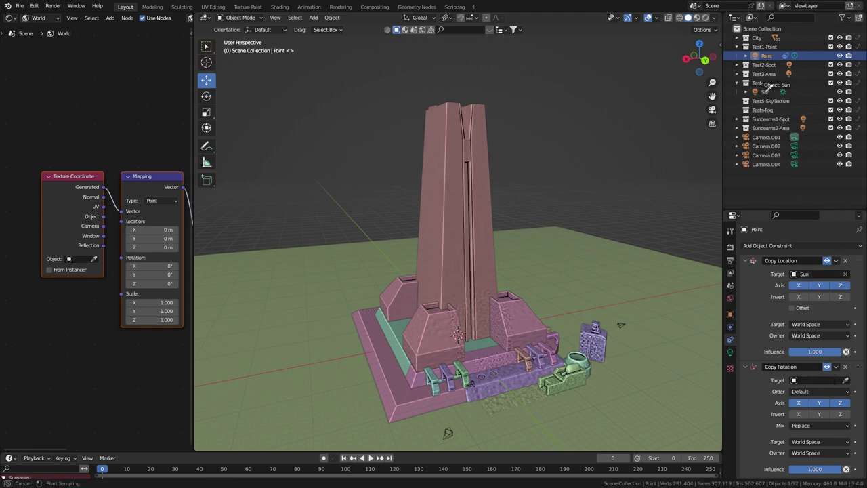
{"action": "left_click", "coordinate": [766, 90]}
Copy the Point light's Copy Location and Copy Rotation constraints to the Spot, Area, Spot.001 and Area.001 lights
{"action": "left_click", "coordinate": [736, 128]}
{"action": "left_click", "coordinate": [737, 118]}
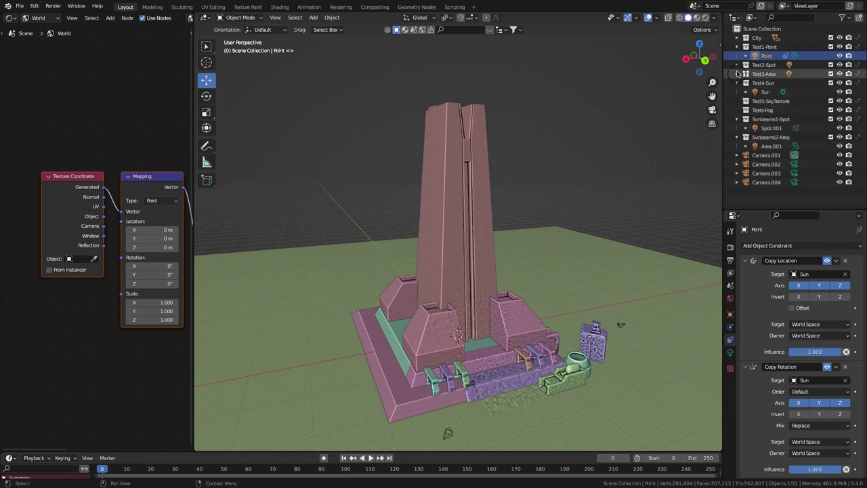
{"action": "left_click", "coordinate": [737, 74]}
{"action": "left_click", "coordinate": [737, 65]}
{"action": "left_click", "coordinate": [767, 163]}
{"action": "left_click", "coordinate": [770, 145], "text": "ctrl"}
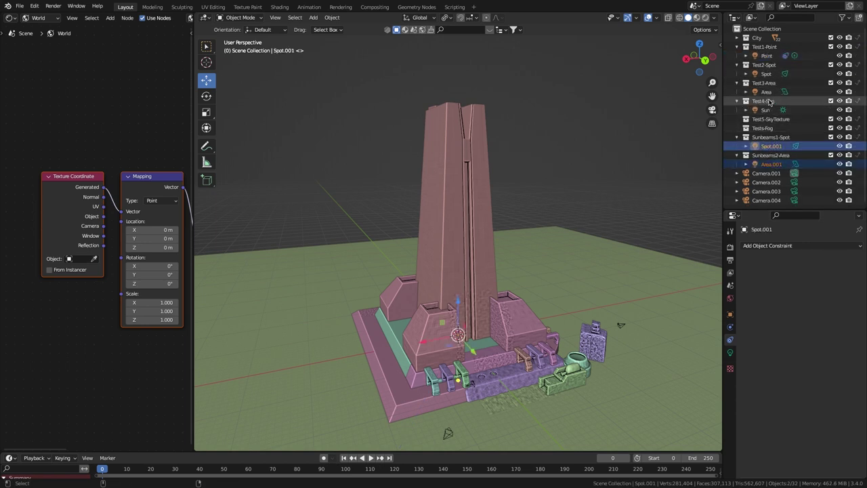
{"action": "left_click", "coordinate": [766, 91], "text": "ctrl"}
{"action": "left_click", "coordinate": [767, 73], "text": "ctrl"}
{"action": "left_click", "coordinate": [766, 55], "text": "ctrl"}
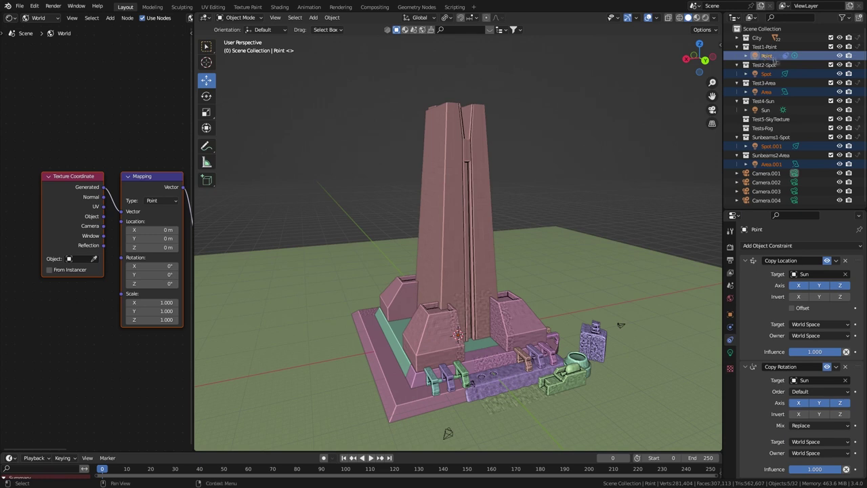
{"action": "left_click", "coordinate": [836, 260]}
{"action": "left_click", "coordinate": [816, 290]}
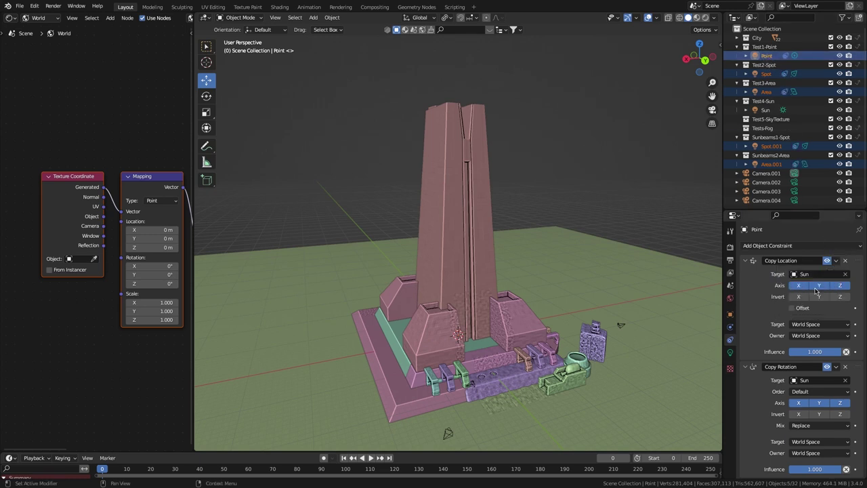
{"action": "left_click", "coordinate": [836, 367]}
{"action": "left_click", "coordinate": [817, 396]}
Test the HDRI and Sun binding in the rendered view by changing the Sun Position rotation to -45.3°
{"action": "mouse_move", "coordinate": [461, 190]}
{"action": "middle_mouse_down"}
{"action": "mouse_move", "coordinate": [421, 180]}
{"action": "mouse_move", "coordinate": [517, 185]}
{"action": "middle_mouse_up"}
{"action": "left_click", "coordinate": [705, 18]}
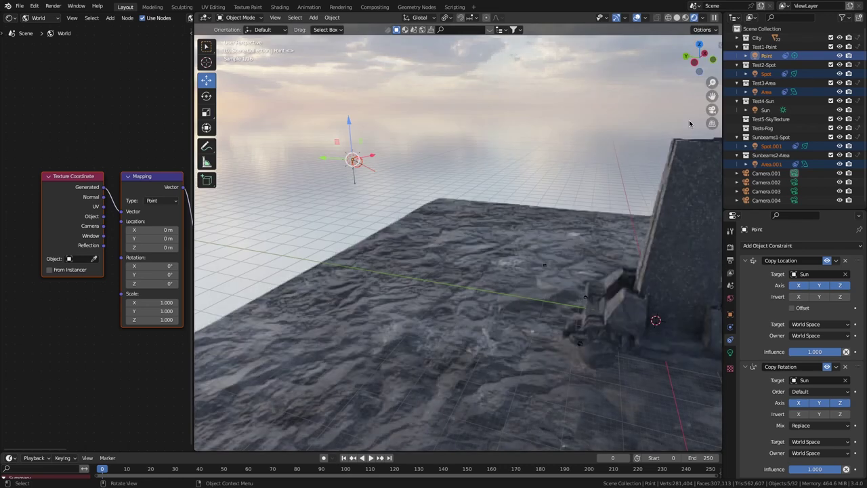
{"action": "left_click", "coordinate": [730, 299]}
{"action": "left_click_drag", "start_coordinate": [775, 423], "coordinate": [459, 426]}
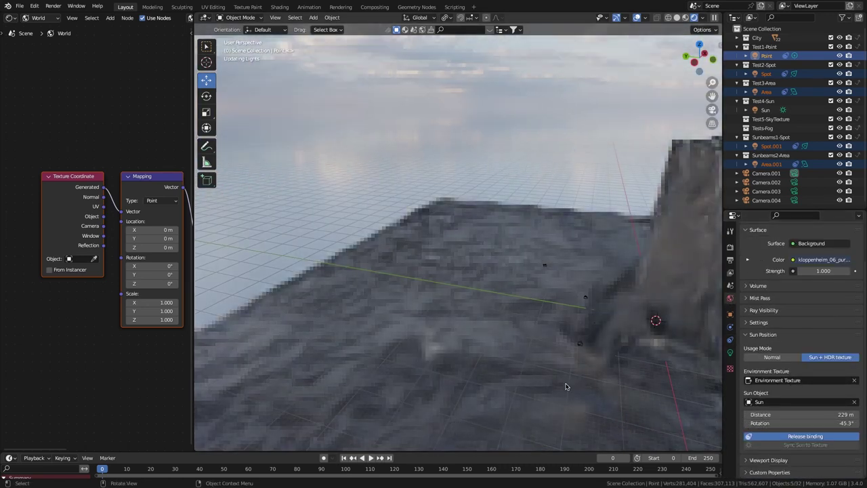
{"action": "middle_click_drag", "start_coordinate": [563, 269], "coordinate": [567, 240], "text": "shift"}
{"action": "left_click", "coordinate": [677, 19]}
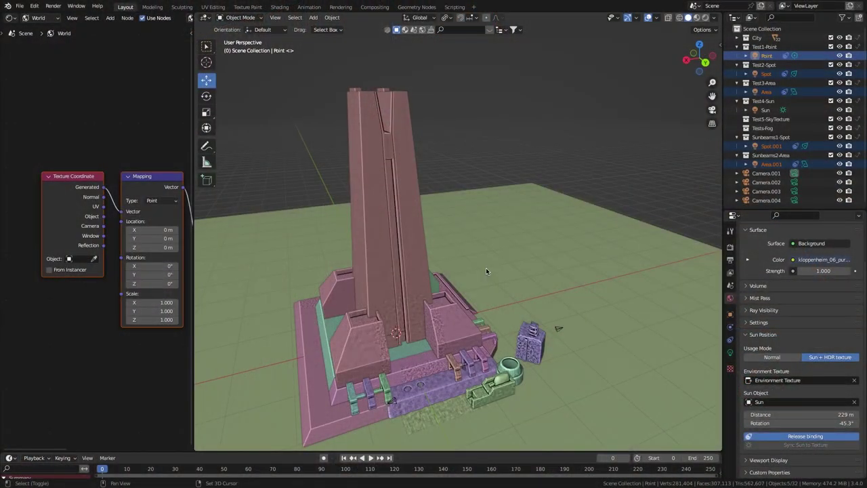
Add a plane and copy the Copy Location and Copy Rotation constraints from Spot.001 to it
{"action": "key", "text": "shift+a"}
{"action": "mouse_move", "coordinate": [489, 269]}
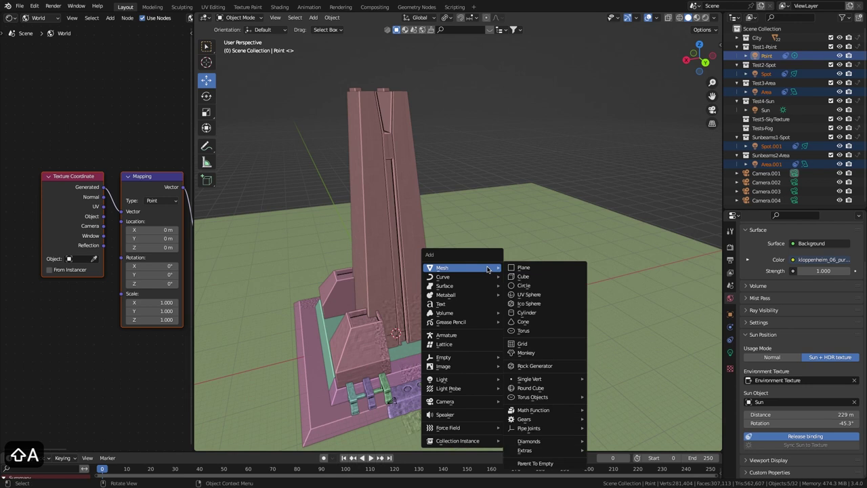
{"action": "left_click", "coordinate": [530, 270]}
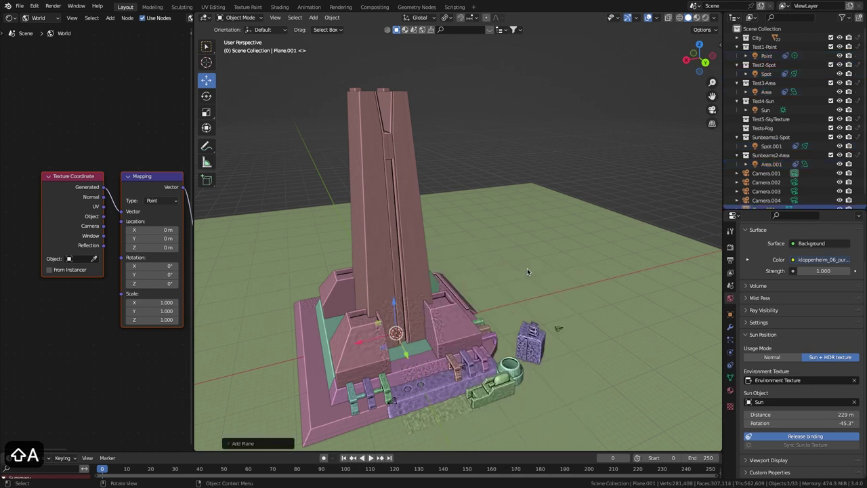
{"action": "left_click", "coordinate": [770, 147]}
{"action": "left_click", "coordinate": [730, 339]}
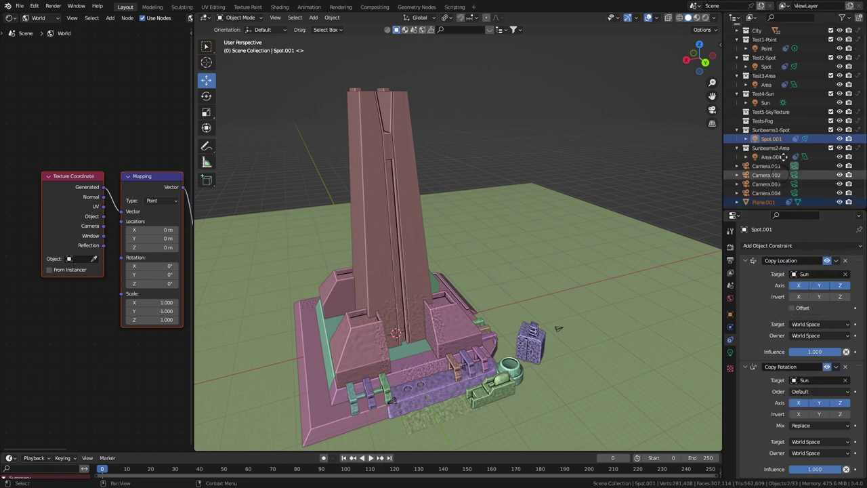
Lower the influence of the plane's Copy Location constraint so it sits in front of the Sun light
{"action": "scroll", "coordinate": [779, 176], "scroll_direction": "down", "scroll_amount": 1}
{"action": "left_click", "coordinate": [763, 199]}
{"action": "key", "text": "KP_Decimal"}
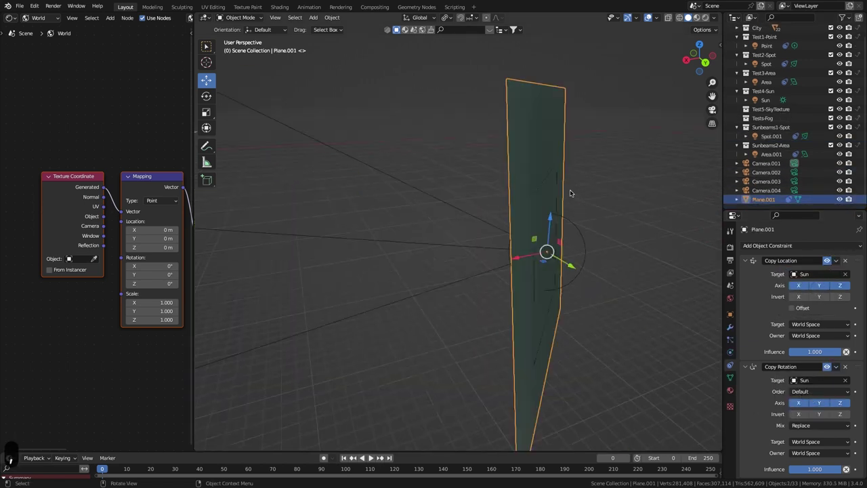
{"action": "scroll", "coordinate": [535, 243], "scroll_direction": "down", "scroll_amount": 12}
{"action": "middle_click_drag", "start_coordinate": [513, 288], "coordinate": [579, 261]}
{"action": "left_click_drag", "start_coordinate": [823, 353], "coordinate": [817, 352]}
{"action": "scroll", "coordinate": [485, 264], "scroll_direction": "down", "scroll_amount": 8}
{"action": "middle_click_drag", "start_coordinate": [494, 294], "coordinate": [611, 271], "text": "shift"}
{"action": "mouse_move", "coordinate": [816, 352]}
{"action": "left_mouse_down"}
{"action": "mouse_move", "coordinate": [802, 352]}
{"action": "mouse_move", "coordinate": [826, 353]}
{"action": "mouse_move", "coordinate": [804, 361]}
{"action": "left_mouse_up"}
Set the plane's scale to 20 on all three axes
{"action": "left_click", "coordinate": [730, 316]}
{"action": "type", "text": "20"}
{"action": "key", "text": "Return"}
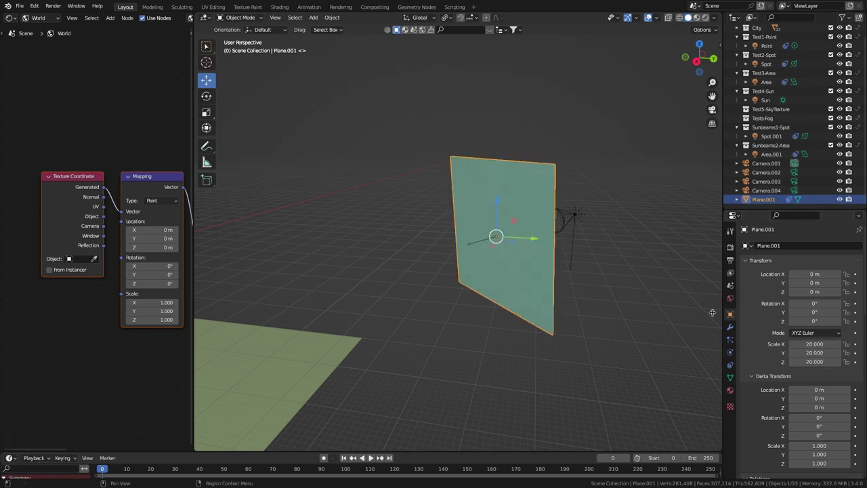
Switch the shader editor to object shading and create a new material for the plane
{"action": "left_click", "coordinate": [38, 19]}
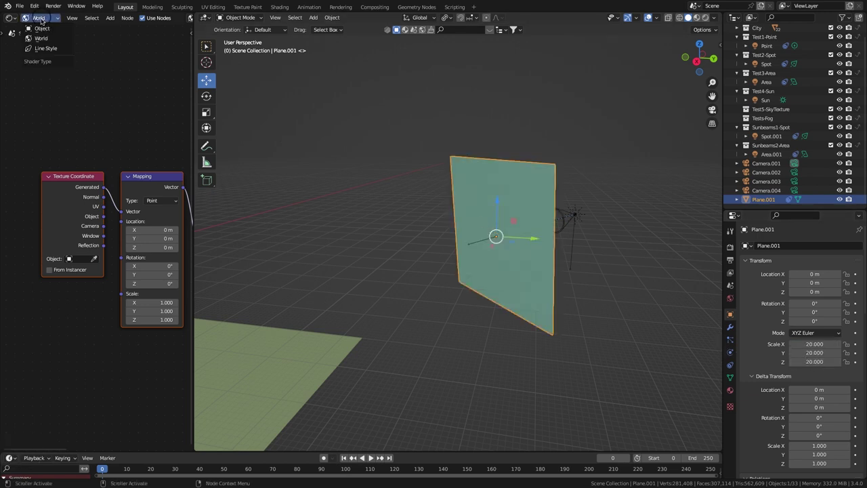
{"action": "left_click", "coordinate": [44, 31]}
{"action": "scroll", "coordinate": [153, 19], "scroll_direction": "down", "scroll_amount": 5}
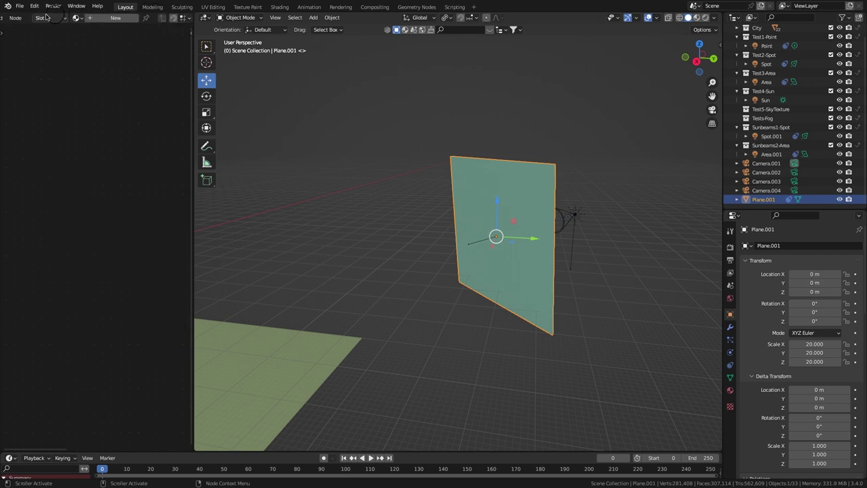
{"action": "left_click", "coordinate": [93, 19]}
Add a Noise Texture with Mapping and Texture Coordinate nodes, driving the mapping with the Object coordinates
{"action": "scroll", "coordinate": [85, 176], "scroll_direction": "up", "scroll_amount": 2}
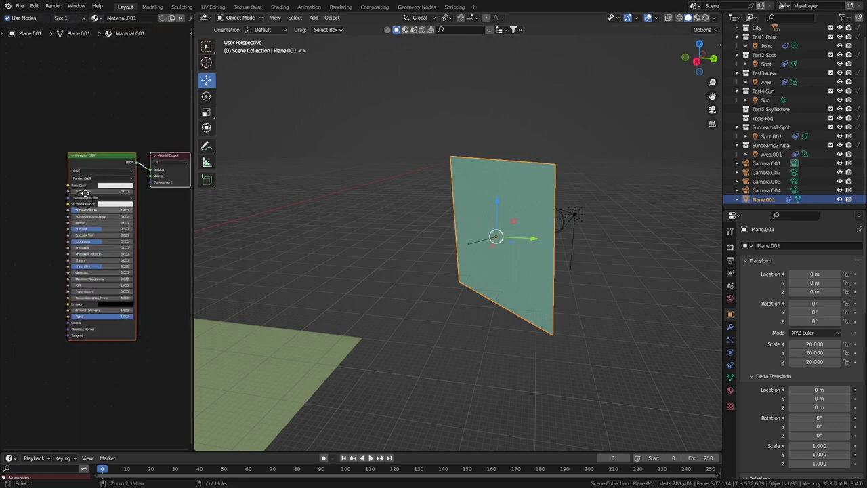
{"action": "key", "text": "ctrl+shift+a"}
{"action": "type", "text": "nois"}
{"action": "key", "text": "Return"}
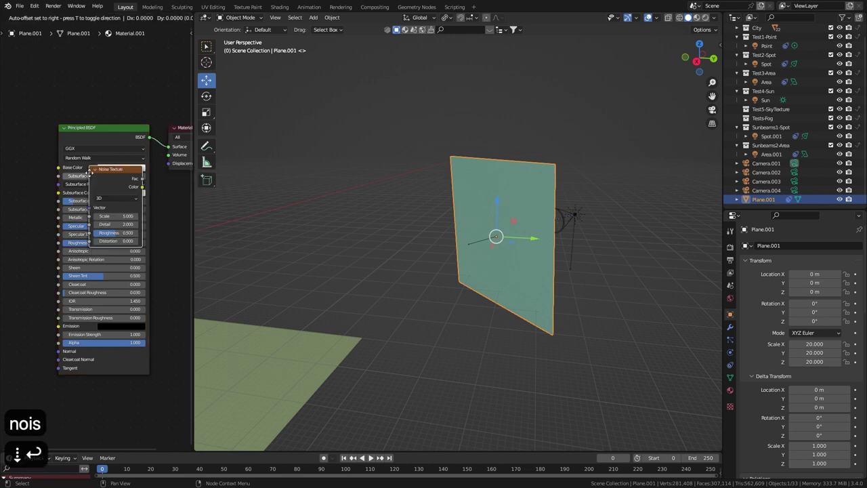
{"action": "left_click", "coordinate": [53, 191]}
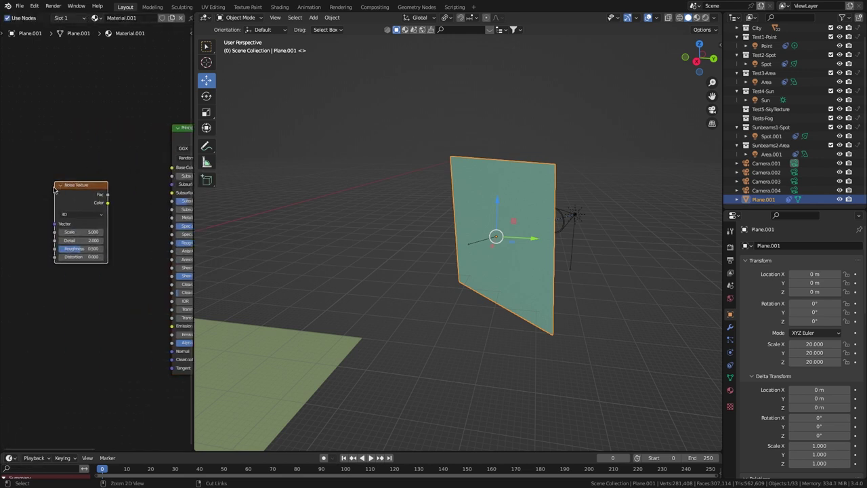
{"action": "key", "text": "ctrl+t"}
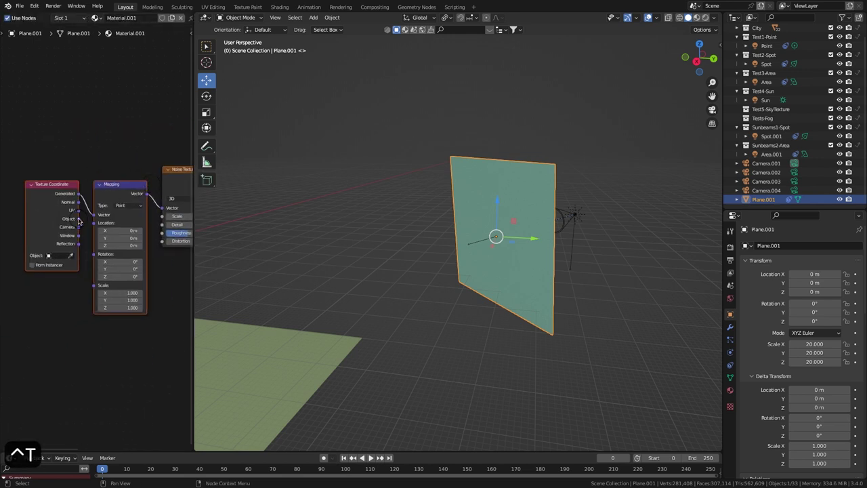
{"action": "left_click_drag", "start_coordinate": [79, 220], "coordinate": [96, 215]}
Add a ColorRamp node fed by the Noise Texture's Fac output
{"action": "middle_click_drag", "start_coordinate": [128, 203], "coordinate": [1, 208]}
{"action": "left_click_drag", "start_coordinate": [86, 184], "coordinate": [96, 193]}
{"action": "type", "text": "colo"}
{"action": "key", "text": "Down"}
{"action": "key", "text": "Return"}
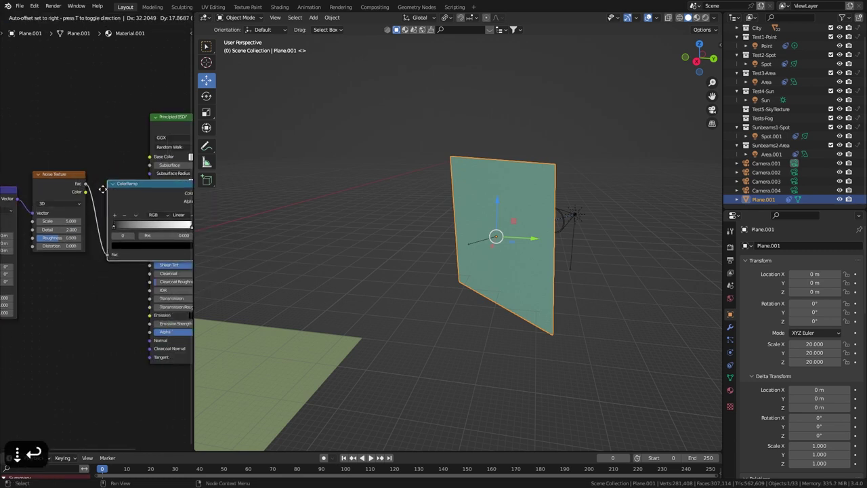
{"action": "left_click", "coordinate": [102, 187]}
Rearrange the noise nodes and connect the ColorRamp's Color output to the Principled BSDF's Alpha input
{"action": "middle_click_drag", "start_coordinate": [107, 155], "coordinate": [107, 204], "text": "ctrl"}
{"action": "left_click_drag", "start_coordinate": [110, 138], "coordinate": [42, 246]}
{"action": "left_click_drag", "start_coordinate": [76, 209], "coordinate": [40, 221]}
{"action": "middle_click_drag", "start_coordinate": [81, 224], "coordinate": [109, 188]}
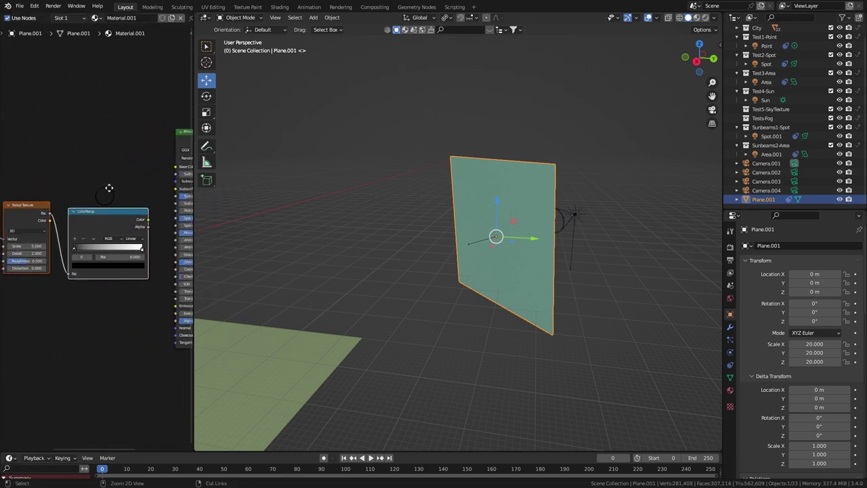
{"action": "scroll", "coordinate": [108, 187], "scroll_direction": "up", "scroll_amount": 2}
{"action": "left_click_drag", "start_coordinate": [52, 173], "coordinate": [85, 291]}
In the rendered view, make the plane's Base Color black and bring the ColorRamp stops together, with the black stop at 0.482
{"action": "left_click", "coordinate": [705, 17]}
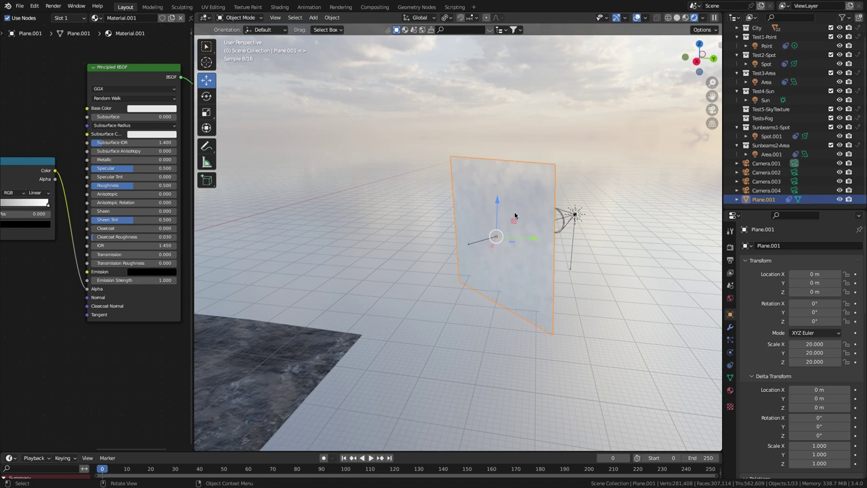
{"action": "left_click", "coordinate": [151, 108]}
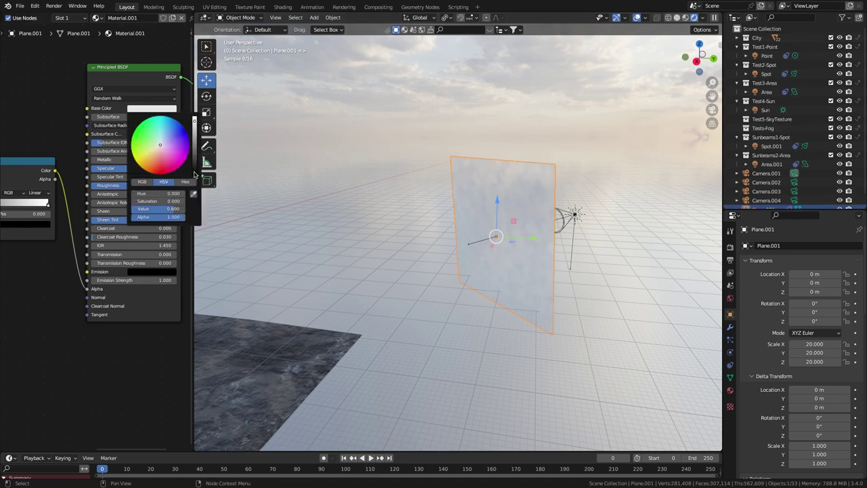
{"action": "left_click", "coordinate": [194, 175]}
{"action": "middle_click_drag", "start_coordinate": [18, 179], "coordinate": [68, 190]}
{"action": "left_click_drag", "start_coordinate": [95, 216], "coordinate": [54, 217]}
Set the Noise Texture's Detail to 15
{"action": "middle_click_drag", "start_coordinate": [33, 192], "coordinate": [145, 196]}
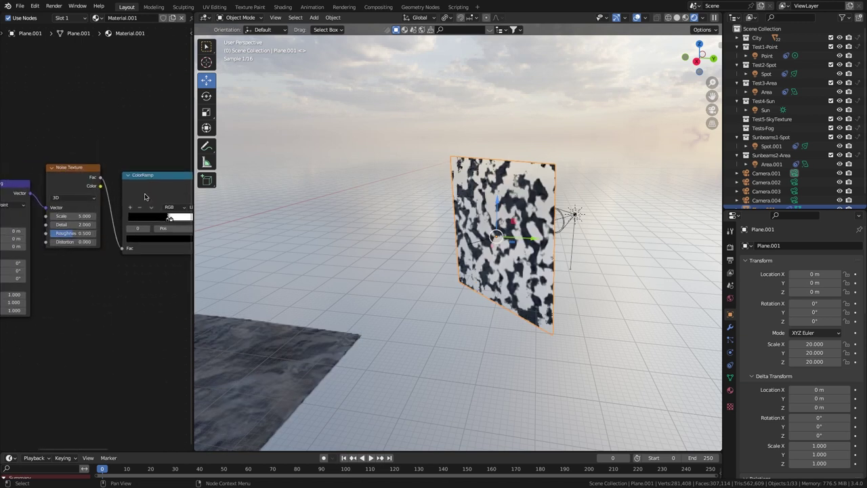
{"action": "left_click", "coordinate": [62, 223]}
{"action": "type", "text": "15"}
{"action": "key", "text": "Return"}
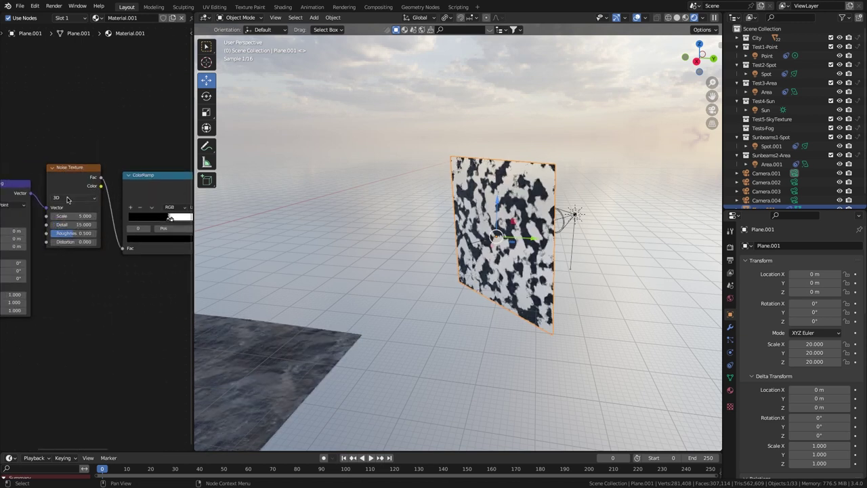
Try the Noise Texture in 4D and return it to 3D
{"action": "left_click", "coordinate": [67, 198]}
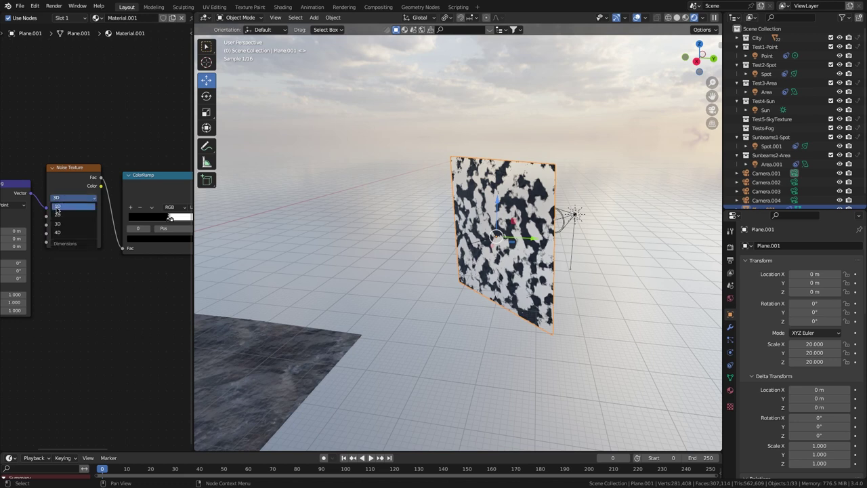
{"action": "left_click", "coordinate": [58, 232]}
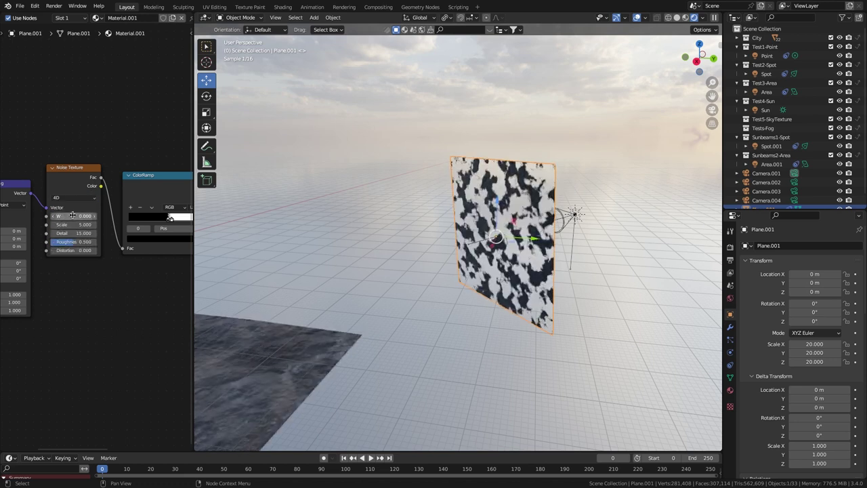
{"action": "left_click", "coordinate": [68, 198]}
{"action": "left_click", "coordinate": [62, 224]}
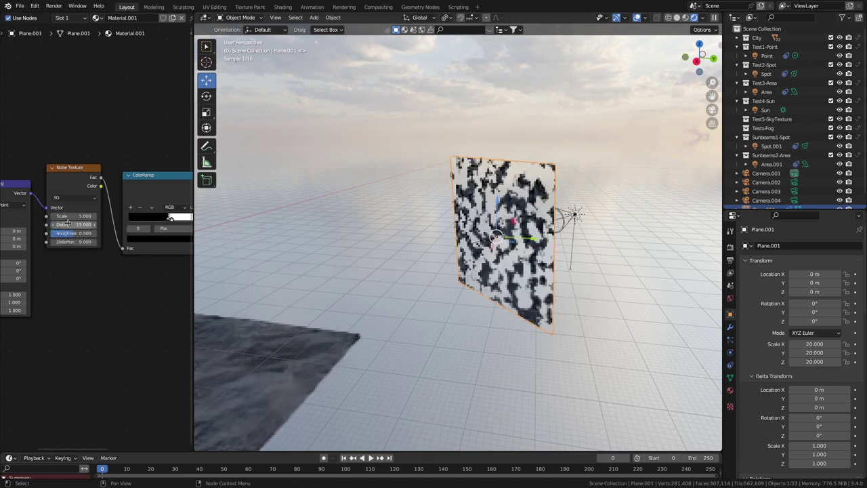
Enable the transparent film option in the Cycles render settings
{"action": "middle_click_drag", "start_coordinate": [168, 231], "coordinate": [20, 240]}
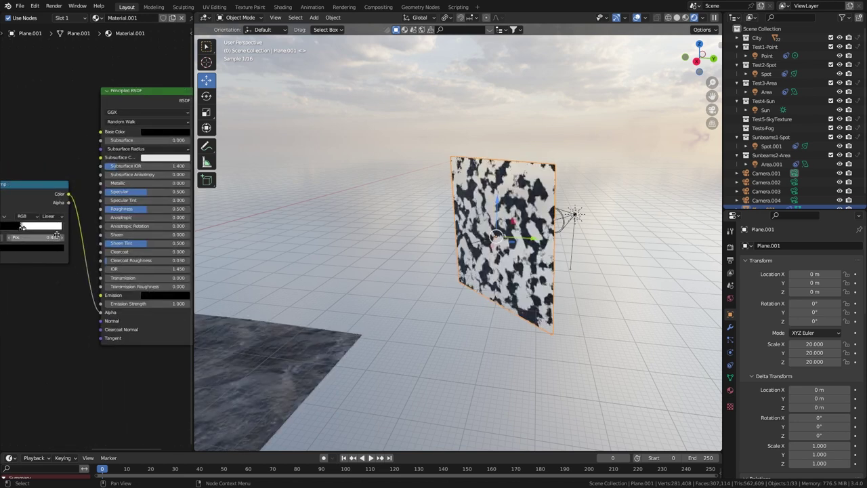
{"action": "left_click", "coordinate": [729, 248]}
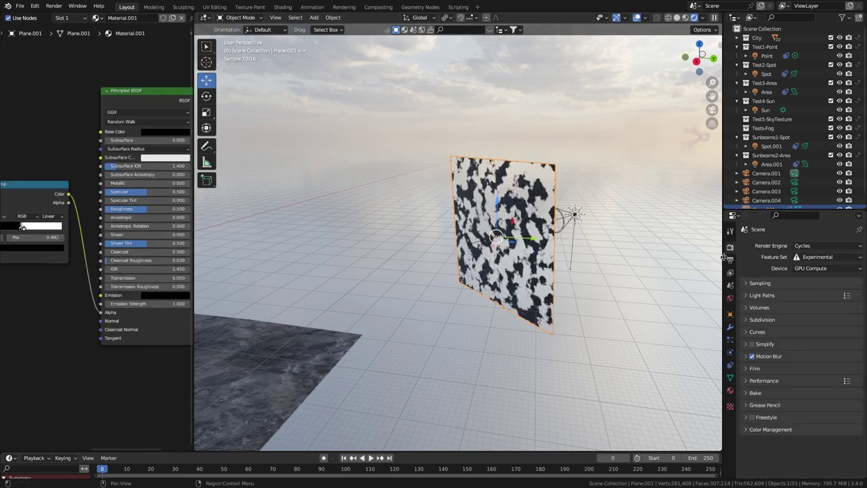
{"action": "left_click", "coordinate": [748, 368]}
{"action": "left_click", "coordinate": [753, 433]}
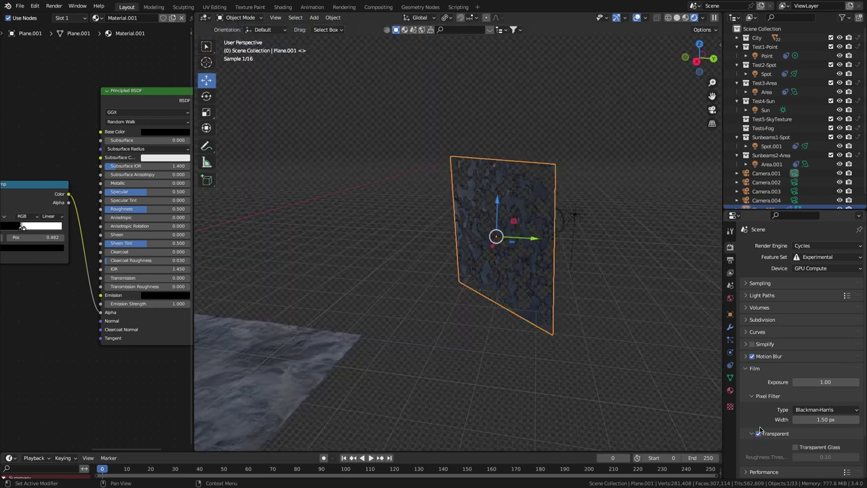
{"action": "left_click", "coordinate": [748, 370]}
Set the world's Sun Position rotation to 12.2°
{"action": "left_click", "coordinate": [730, 299]}
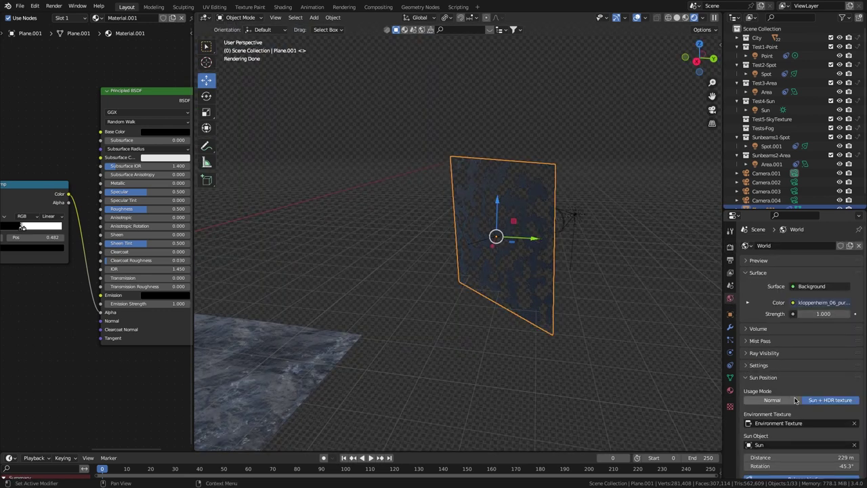
{"action": "scroll", "coordinate": [799, 406], "scroll_direction": "down", "scroll_amount": 2}
{"action": "double_click", "coordinate": [810, 424]}
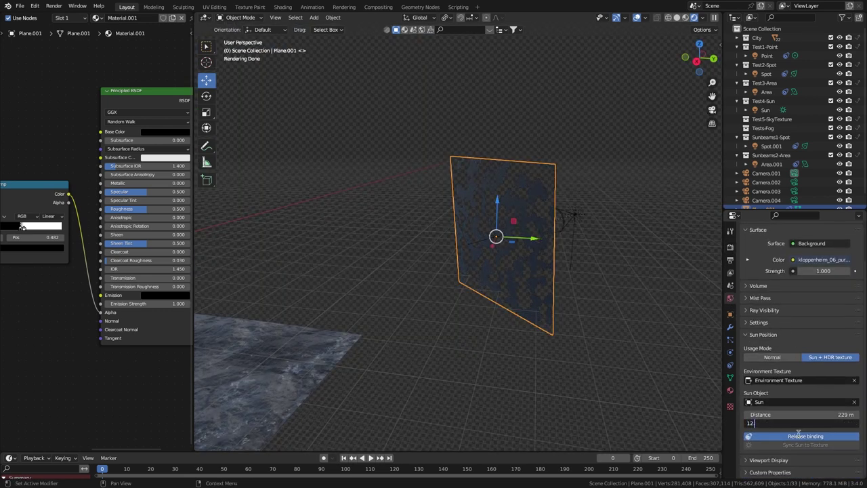
{"action": "type", "text": "12.2"}
{"action": "key", "text": "Return"}
{"action": "middle_click_drag", "start_coordinate": [291, 224], "coordinate": [513, 292]}
{"action": "scroll", "coordinate": [513, 291], "scroll_direction": "down", "scroll_amount": 4}
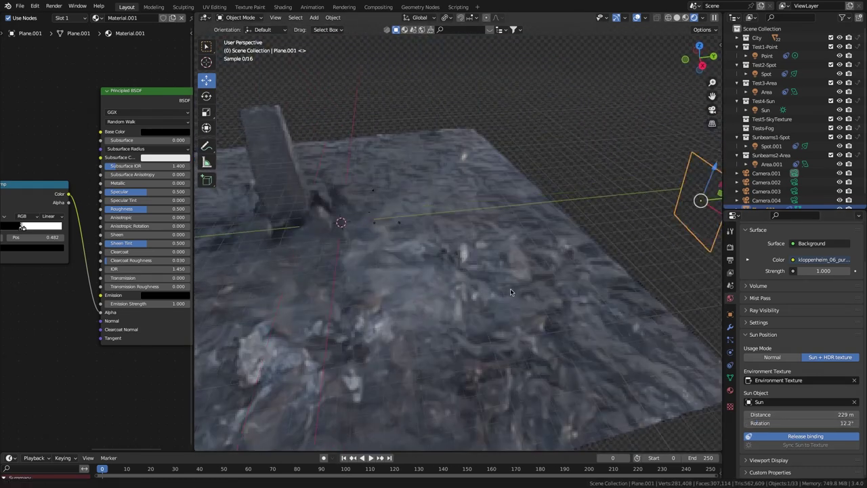
Rename the plane and its material ShadowsGen1, and hide the plane in the viewport and in renders
{"action": "key", "text": "F2"}
{"action": "type", "text": "ShadowsGen1"}
{"action": "key", "text": "Return"}
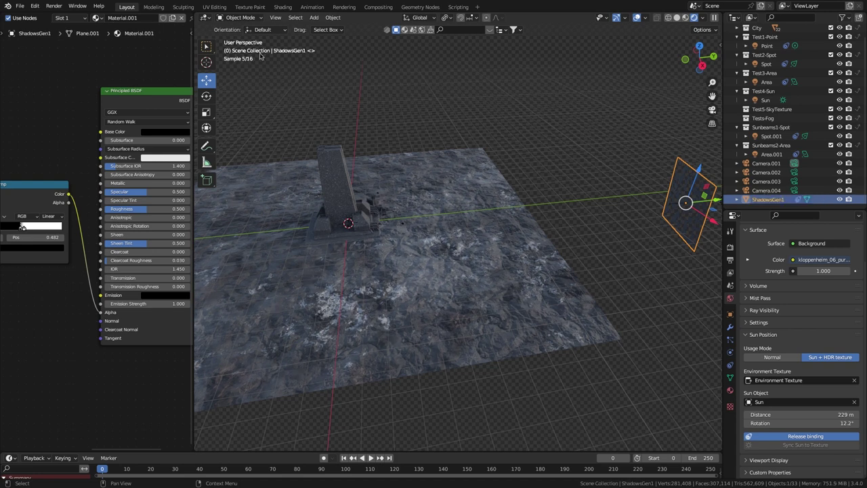
{"action": "left_click", "coordinate": [840, 199]}
{"action": "left_click", "coordinate": [848, 199]}
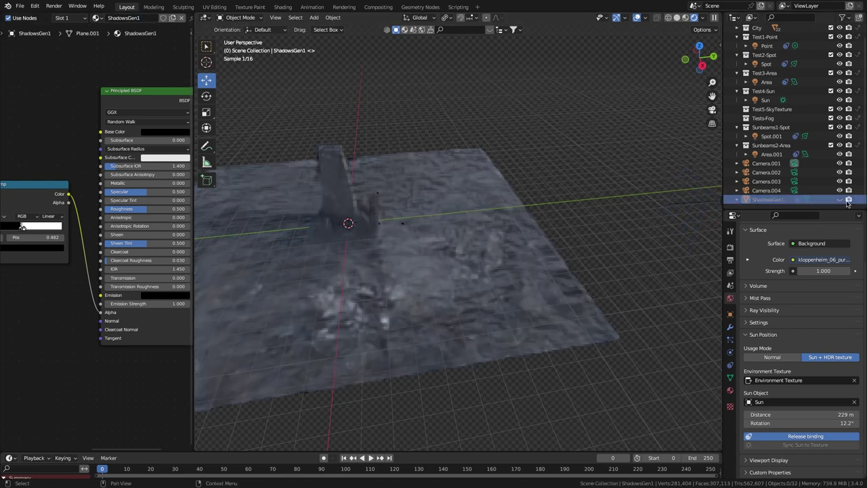
Exclude the Spot, Area, Sun, SkyTexture, Fog and both Sunbeams collections from the view layer, leaving Test1-Point enabled
{"action": "left_click", "coordinate": [831, 145]}
{"action": "left_click", "coordinate": [831, 128]}
{"action": "left_click", "coordinate": [831, 137]}
{"action": "left_click", "coordinate": [831, 119]}
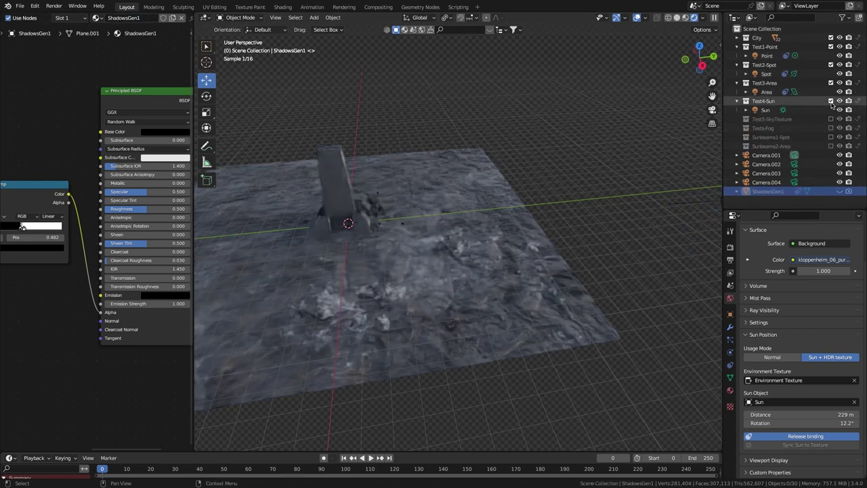
{"action": "left_click", "coordinate": [831, 100]}
{"action": "left_click", "coordinate": [831, 82]}
{"action": "left_click", "coordinate": [831, 65]}
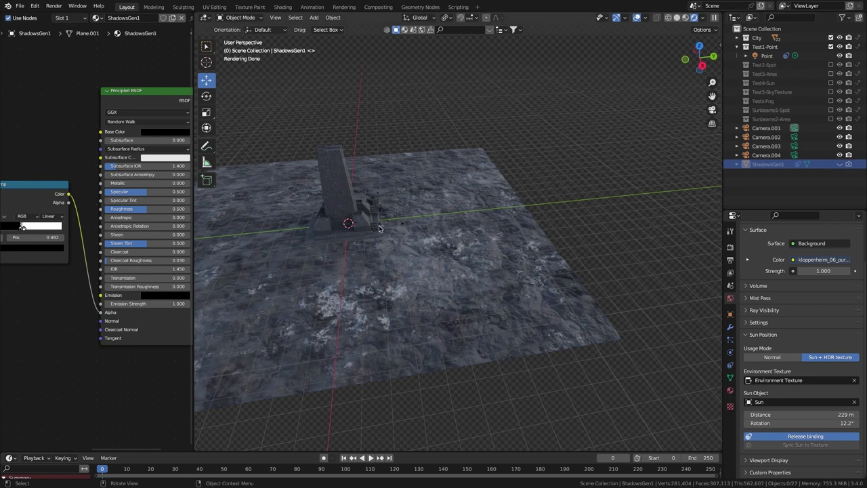
Add a UV sphere at the scene centre and enlarge its radius until it surrounds most of the tower
{"action": "key", "text": "shift+a"}
{"action": "mouse_move", "coordinate": [380, 228]}
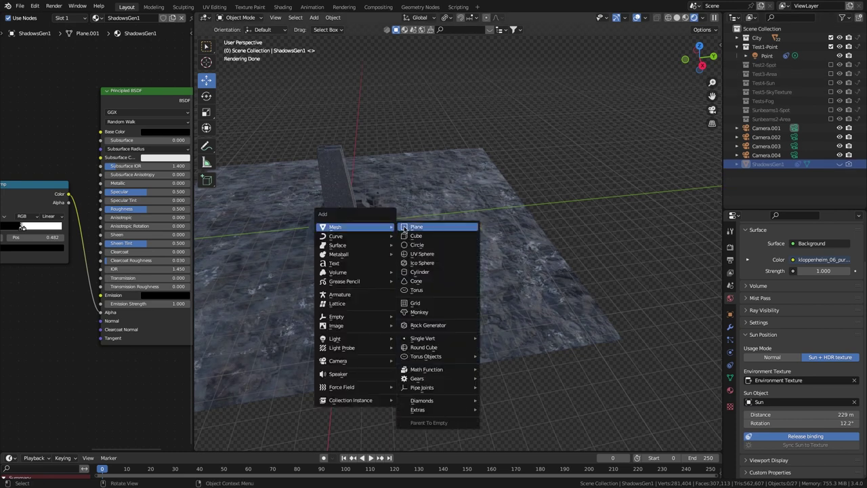
{"action": "left_click", "coordinate": [426, 262]}
{"action": "left_click", "coordinate": [232, 437]}
{"action": "left_click_drag", "start_coordinate": [309, 364], "coordinate": [342, 364]}
Copy the Copy Location constraint from ShadowsGen1 to the new sphere and set its influence to 1.000
{"action": "left_click", "coordinate": [770, 165], "text": "ctrl"}
{"action": "left_click", "coordinate": [730, 366]}
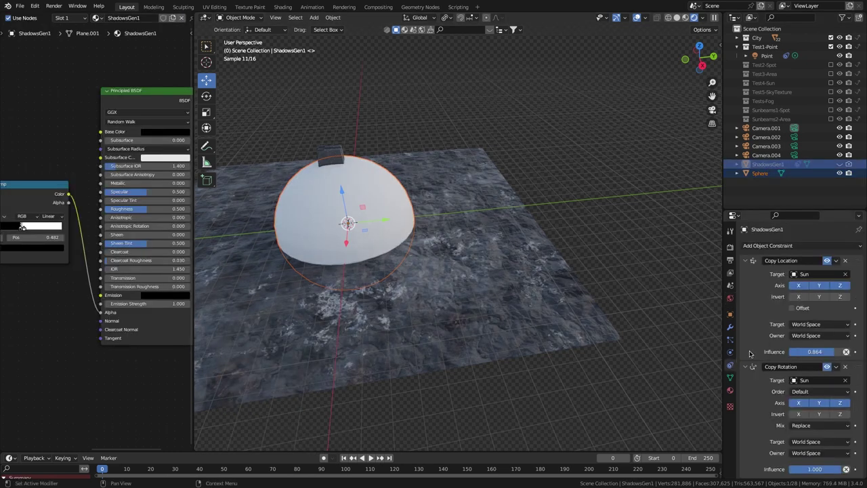
{"action": "left_click", "coordinate": [836, 261]}
{"action": "left_click", "coordinate": [817, 289]}
{"action": "left_click", "coordinate": [759, 173]}
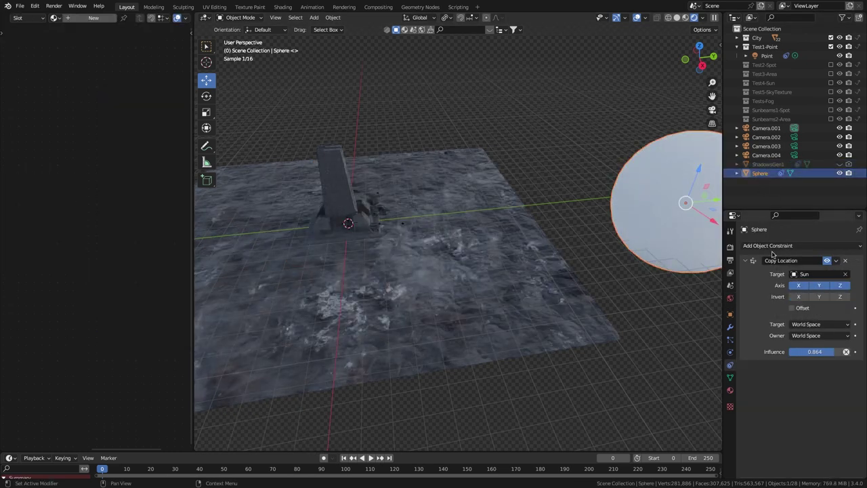
Assign the ShadowsGen1 material to the sphere, make it a single-user copy and rename it ShadowsGen2
{"action": "left_click", "coordinate": [59, 20]}
{"action": "left_click", "coordinate": [64, 49]}
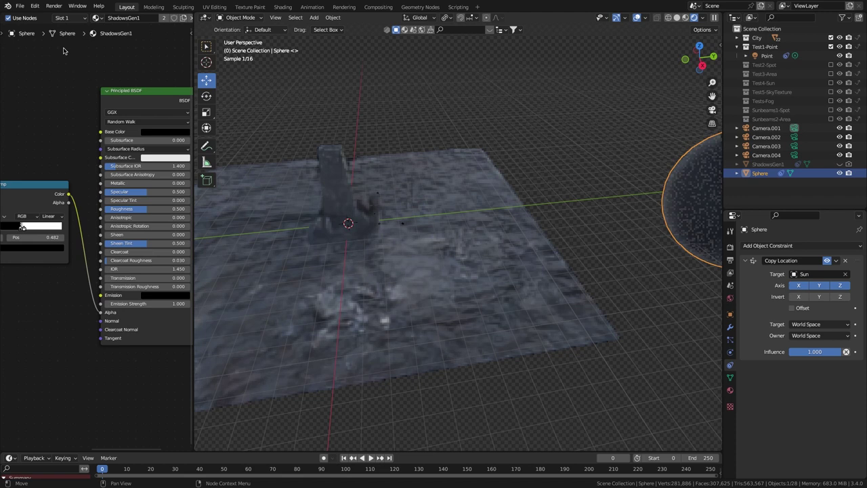
{"action": "left_click", "coordinate": [164, 19]}
{"action": "double_click", "coordinate": [138, 19]}
{"action": "left_click_drag", "start_coordinate": [136, 19], "coordinate": [169, 20]}
{"action": "type", "text": "2"}
{"action": "key", "text": "Return"}
Rename the sphere object ShadowsGen2 and bring its material's Noise Texture node into view
{"action": "double_click", "coordinate": [769, 175]}
{"action": "type", "text": "ShadowsGen1"}
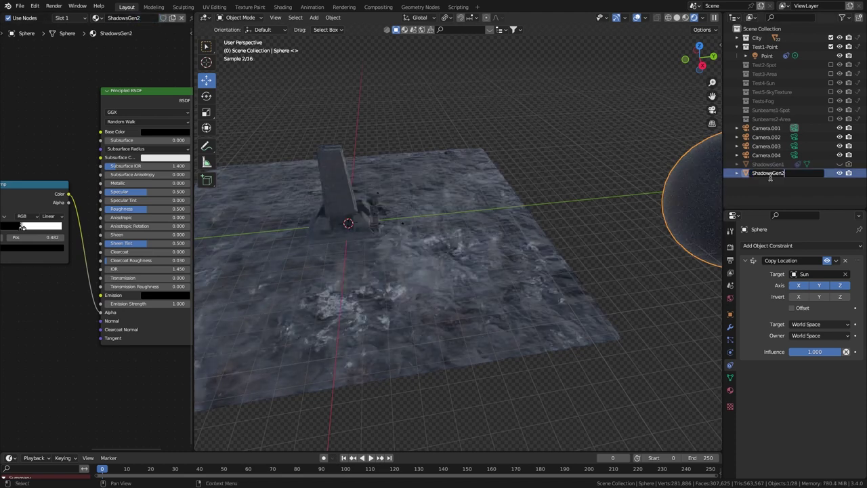
{"action": "key", "text": "Return"}
{"action": "middle_click_drag", "start_coordinate": [168, 163], "coordinate": [342, 152]}
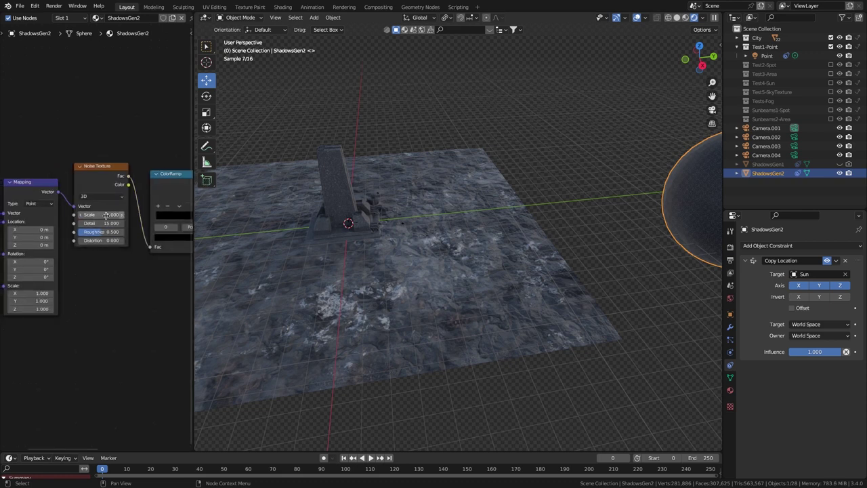
Set the Point light's power to 10 MW
{"action": "left_click", "coordinate": [766, 56]}
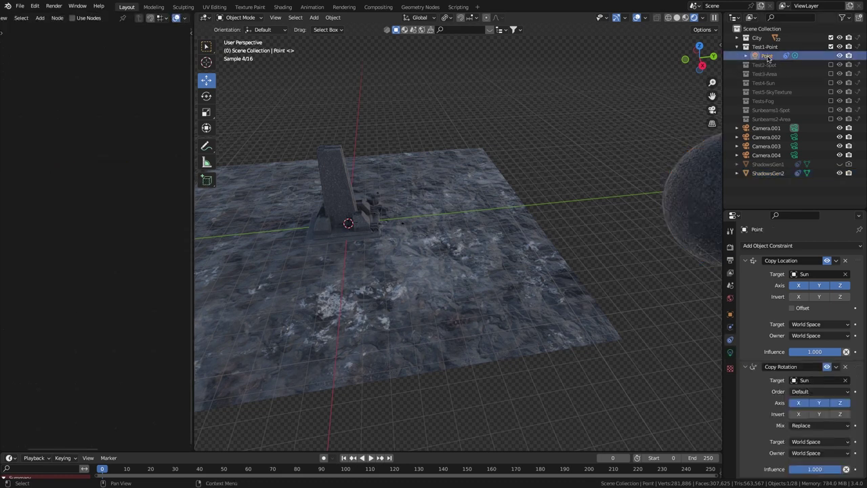
{"action": "left_click", "coordinate": [730, 353]}
{"action": "left_click", "coordinate": [796, 308]}
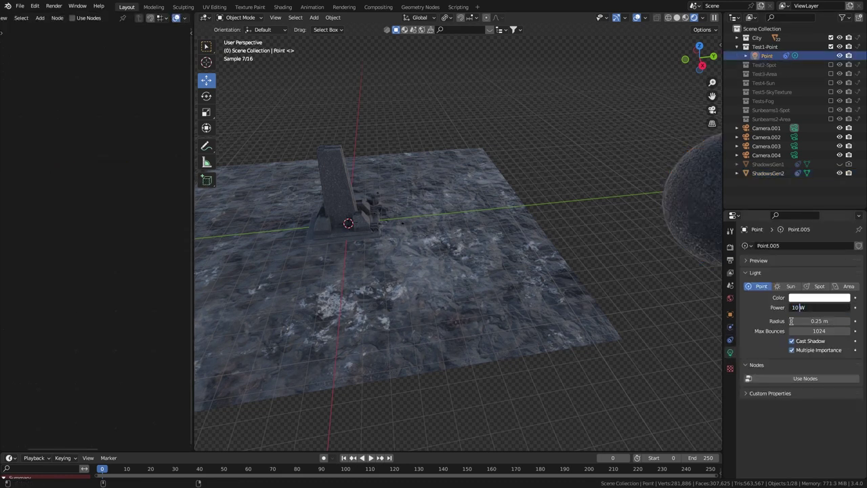
{"action": "key", "text": "Return"}
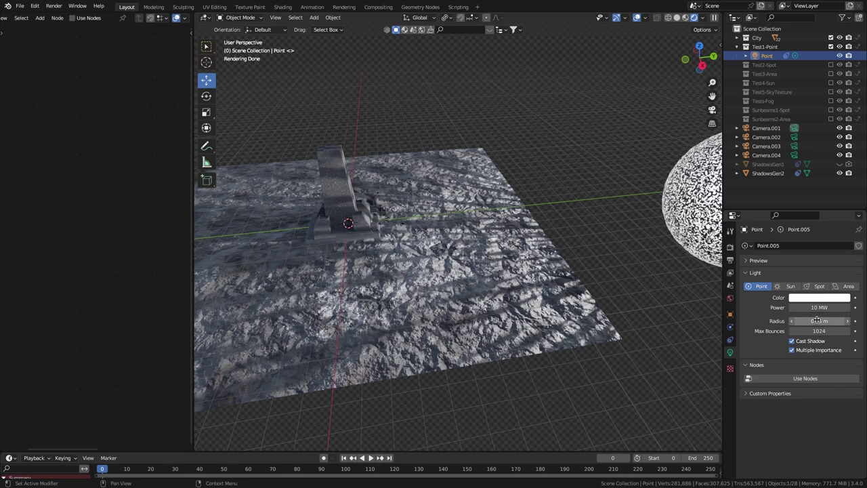
Enable the Test2-Spot collection in place of Test1-Point and set the Spot light's power to 10 MW
{"action": "left_click", "coordinate": [830, 46]}
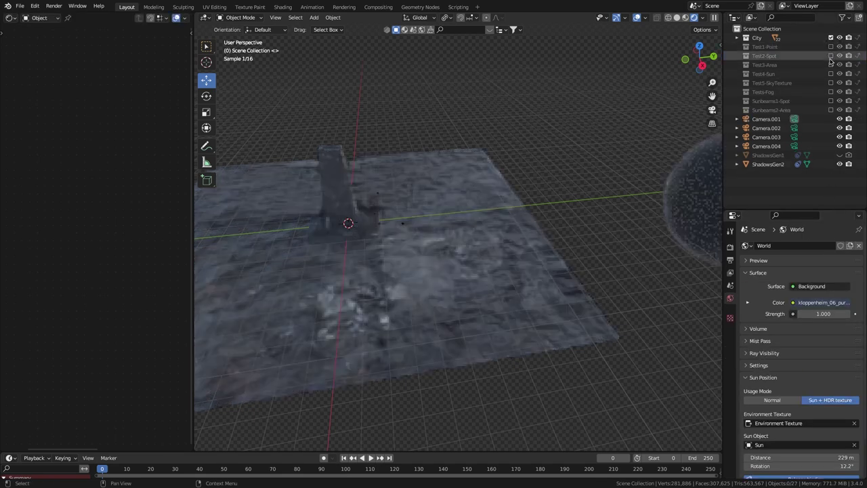
{"action": "left_click", "coordinate": [830, 55]}
{"action": "left_click", "coordinate": [764, 65]}
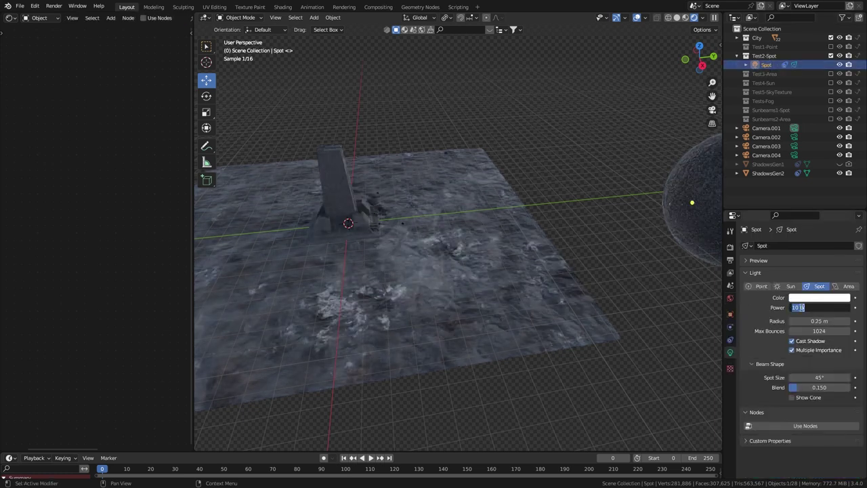
{"action": "key", "text": "Left"}
{"action": "type", "text": "M"}
{"action": "key", "text": "Return"}
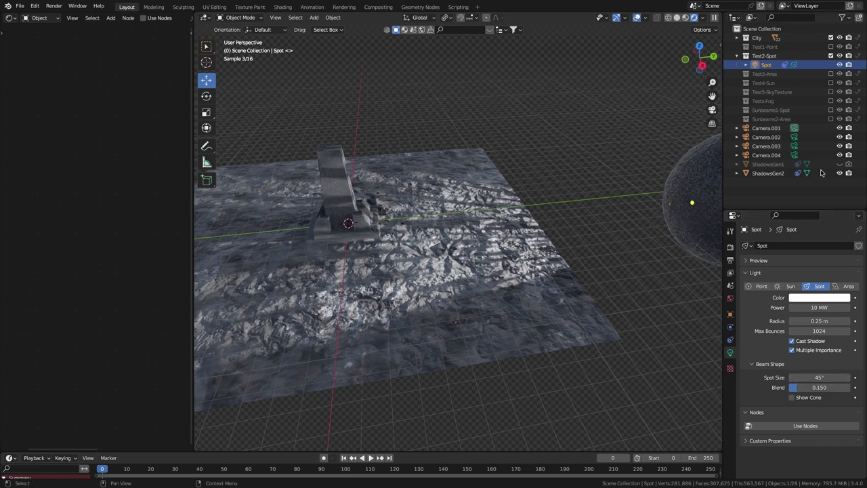
Enable the Test3-Area collection in place of Test2-Spot and set the Area light's power to 4 MW
{"action": "left_click", "coordinate": [831, 56]}
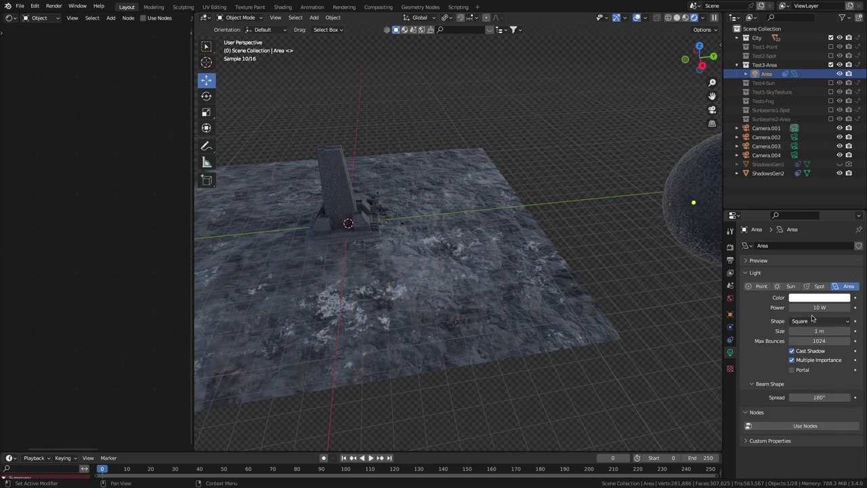
{"action": "type", "text": "4 "}
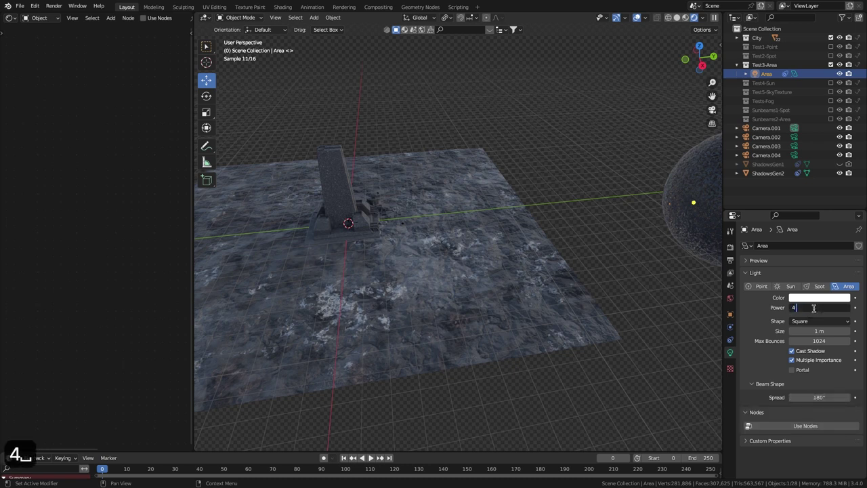
{"action": "type", "text": "MW"}
{"action": "key", "text": "Return"}
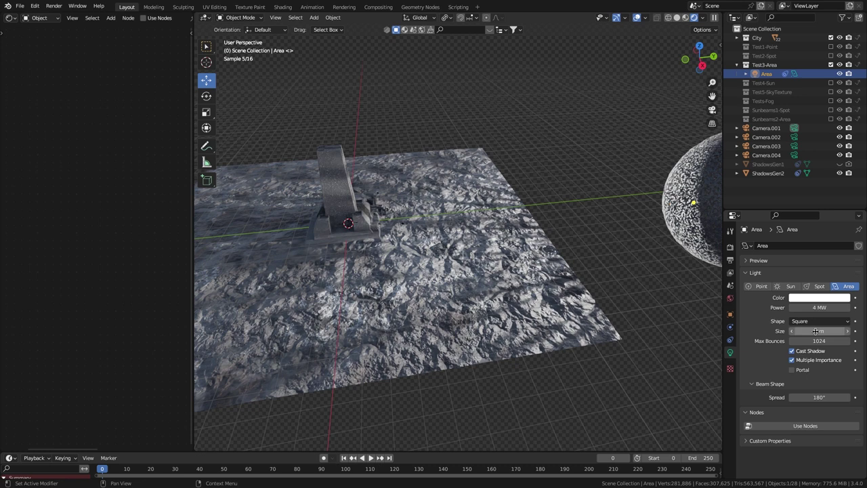
Enable the Test4-Sun collection in place of Test3-Area, and set the Sun's strength to 50 and angle to 0.4°
{"action": "left_click", "coordinate": [831, 64]}
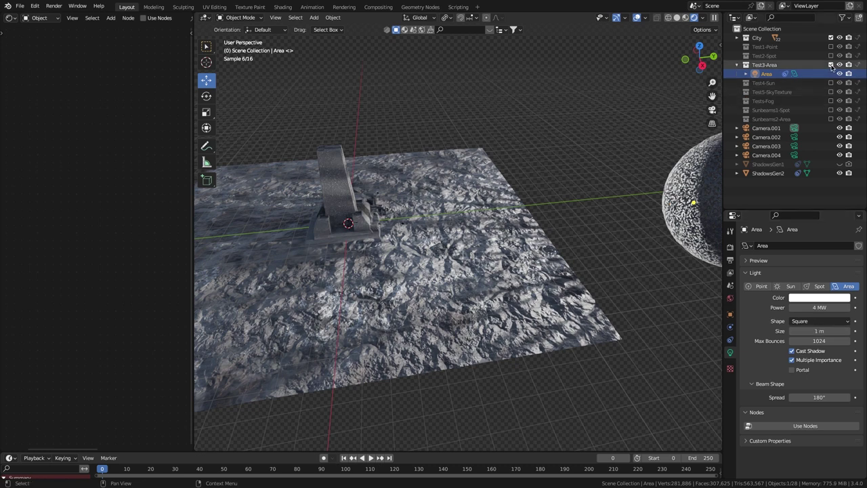
{"action": "left_click", "coordinate": [831, 73]}
{"action": "left_click", "coordinate": [766, 82]}
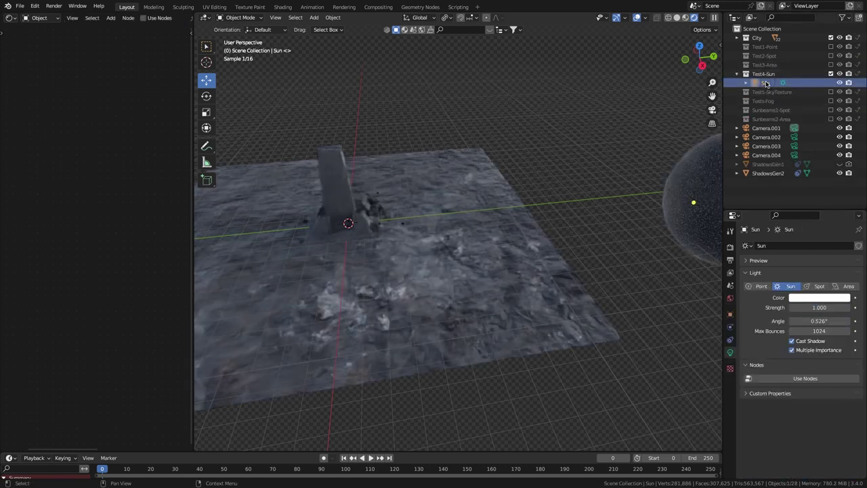
{"action": "type", "text": "5"}
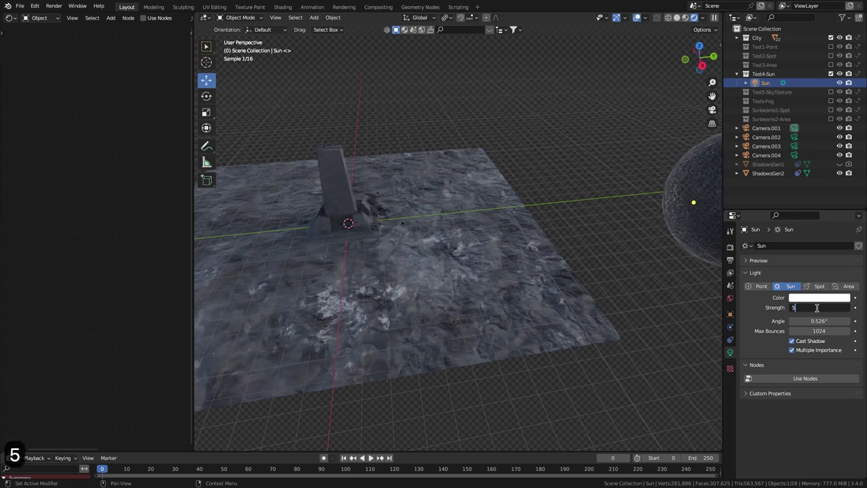
{"action": "type", "text": "0"}
{"action": "key", "text": "Return"}
{"action": "left_click", "coordinate": [814, 321]}
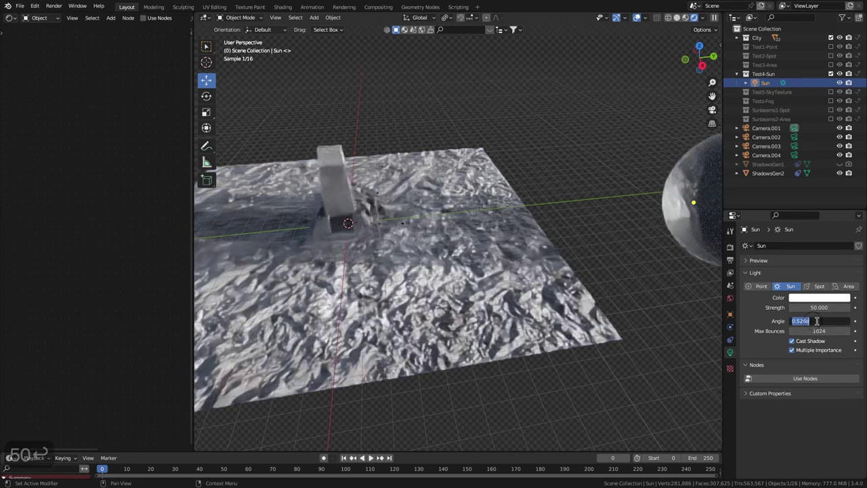
{"action": "type", "text": "4"}
{"action": "key", "text": "Return"}
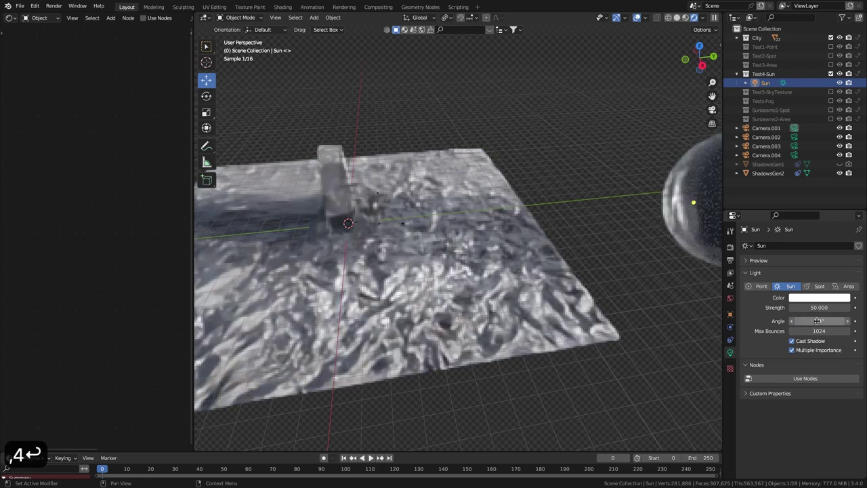
Exclude the Test4-Sun collection and move the world shader's environment texture, Mapping and Texture Coordinate nodes up to make room
{"action": "left_click", "coordinate": [831, 74]}
{"action": "left_click", "coordinate": [41, 17]}
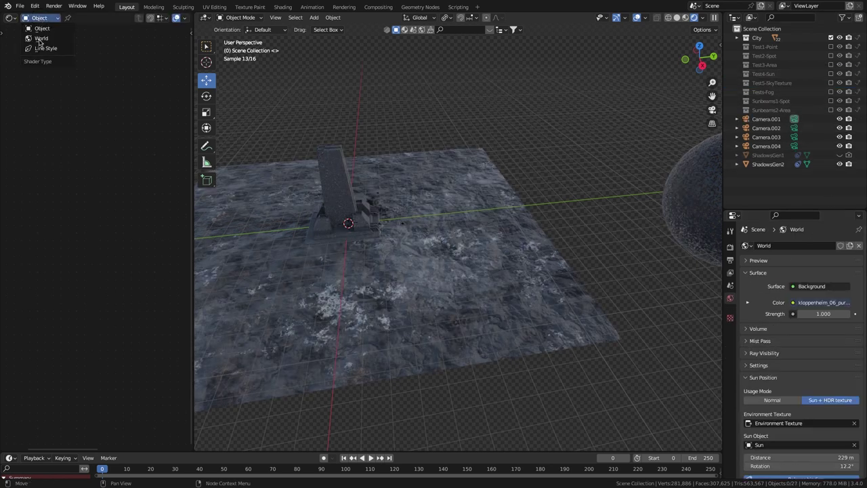
{"action": "left_click", "coordinate": [40, 40]}
{"action": "left_click", "coordinate": [81, 75]}
{"action": "scroll", "coordinate": [79, 76], "scroll_direction": "down", "scroll_amount": 4}
{"action": "middle_click_drag", "start_coordinate": [57, 76], "coordinate": [62, 139]}
{"action": "scroll", "coordinate": [122, 128], "scroll_direction": "down", "scroll_amount": 1}
{"action": "middle_click_drag", "start_coordinate": [122, 128], "coordinate": [110, 132]}
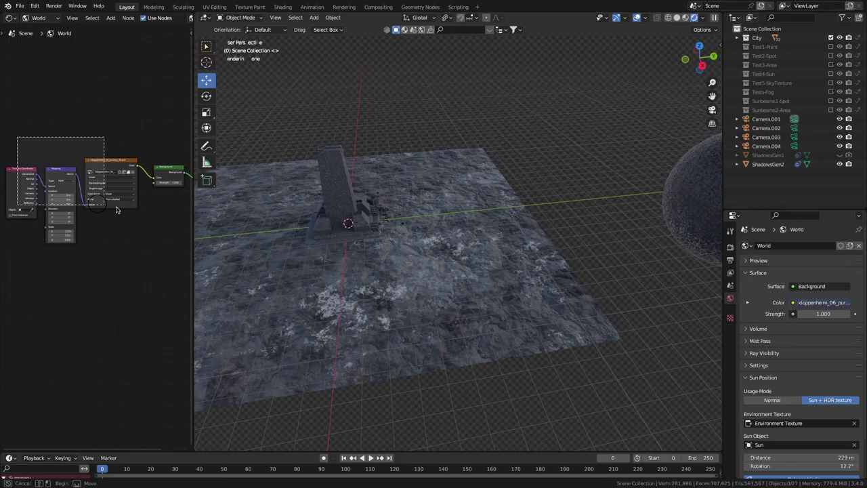
{"action": "left_click_drag", "start_coordinate": [108, 165], "coordinate": [107, 79]}
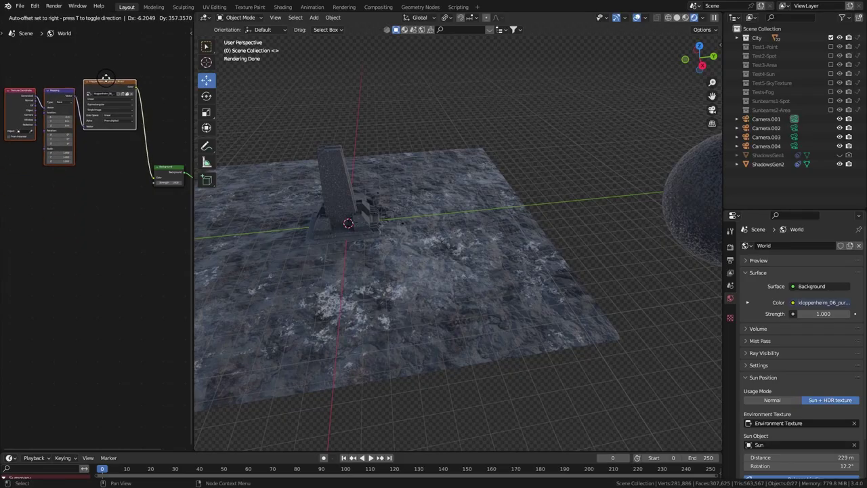
Add a Sky Texture node to the world shader and connect its Color to the Background node's Color
{"action": "key", "text": "shift+a"}
{"action": "type", "text": "sk"}
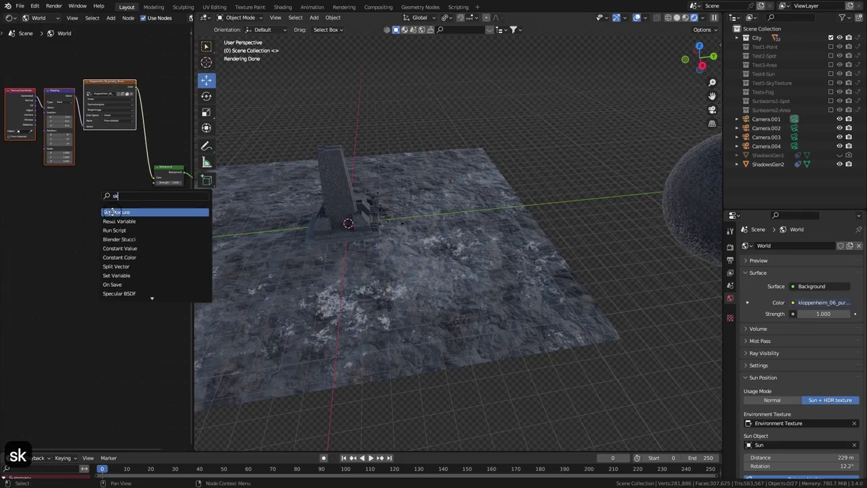
{"action": "left_click", "coordinate": [111, 212]}
{"action": "scroll", "coordinate": [122, 183], "scroll_direction": "up", "scroll_amount": 1}
{"action": "middle_click_drag", "start_coordinate": [130, 162], "coordinate": [106, 209], "text": "ctrl"}
{"action": "left_click_drag", "start_coordinate": [109, 210], "coordinate": [159, 231]}
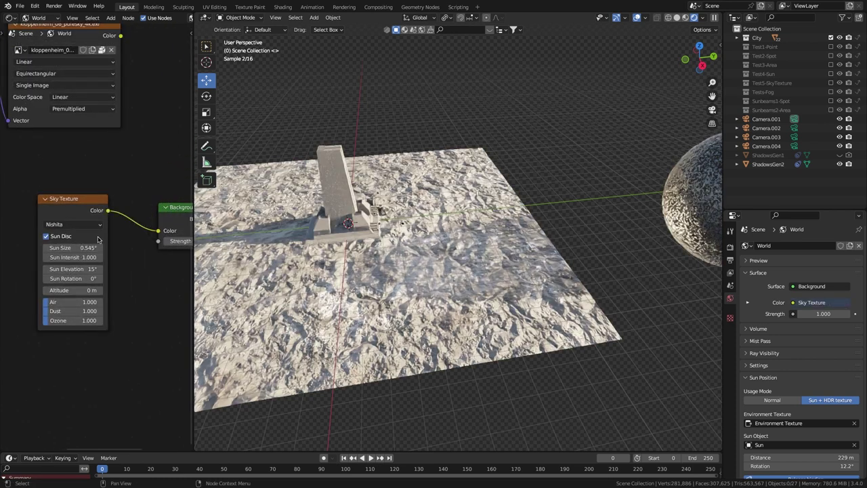
Set the Sky Texture's sun size to 0.25°, sun intensity to 0.5 and sun elevation to 13°
{"action": "middle_click_drag", "start_coordinate": [78, 248], "coordinate": [102, 223]}
{"action": "double_click", "coordinate": [102, 223]}
{"action": "type", "text": ".25"}
{"action": "key", "text": "Tab"}
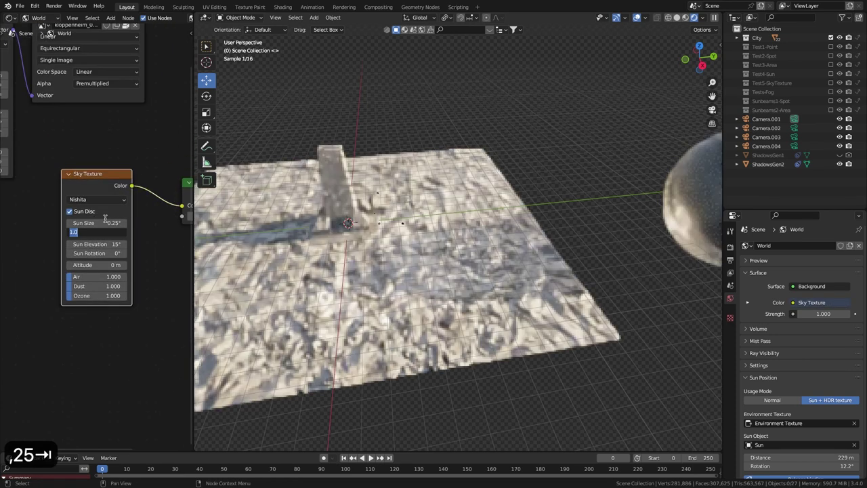
{"action": "type", "text": ".5"}
{"action": "key", "text": "Tab"}
{"action": "type", "text": "13"}
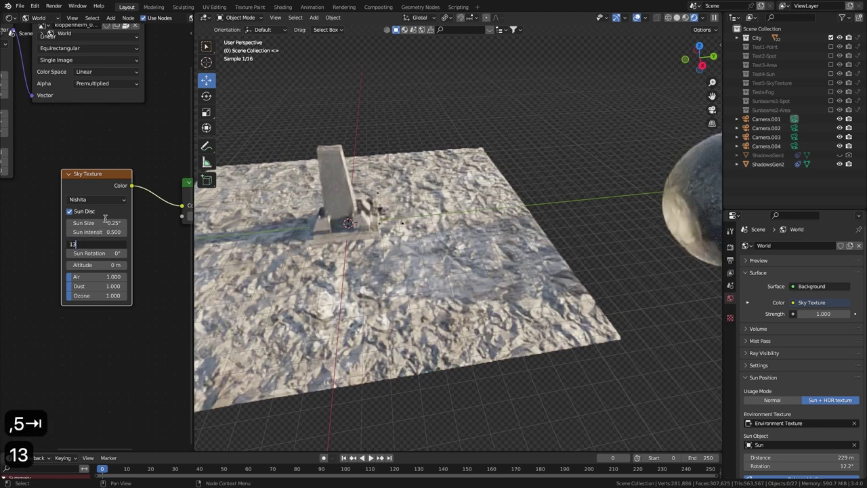
{"action": "key", "text": "Tab"}
Set the Sky Texture's altitude to 10000 m and its ozone to 0
{"action": "key", "text": "Tab"}
{"action": "type", "text": "10000"}
{"action": "key", "text": "Tab"}
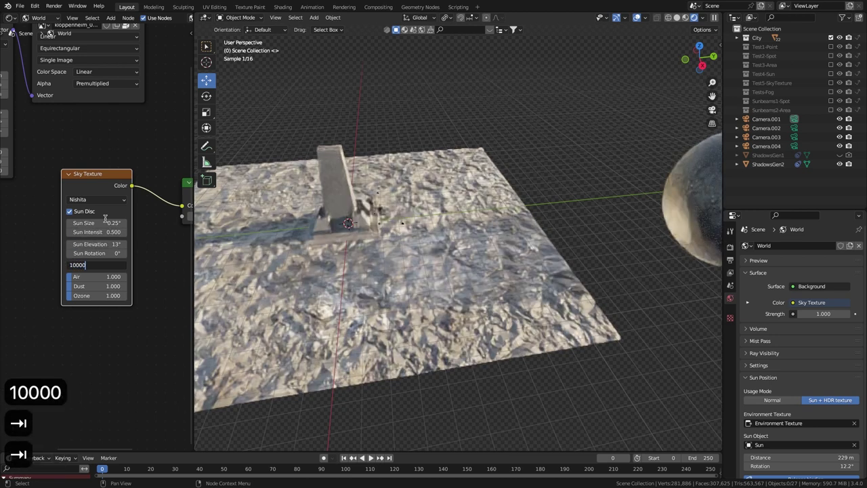
{"action": "key", "text": "Tab"}
{"action": "key", "text": "Tab"}
{"action": "type", "text": "0"}
{"action": "key", "text": "Return"}
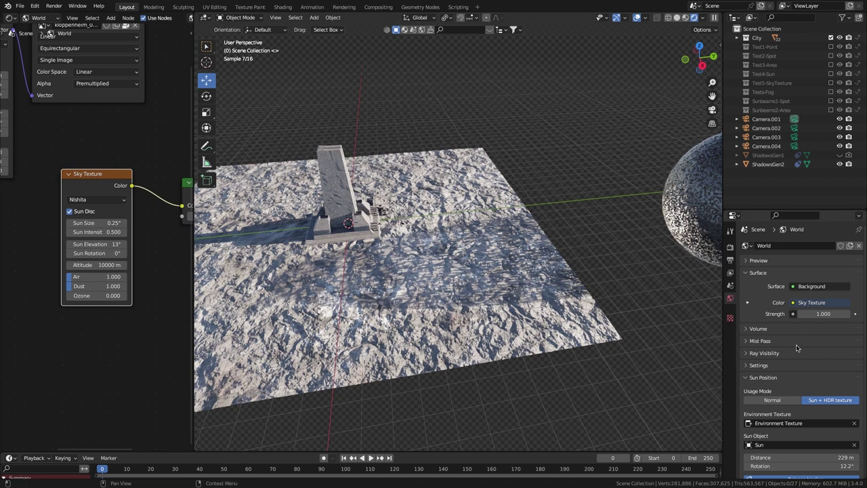
Copy the Sun Position rotation as a new driver and paste it onto the Sky Texture's sun rotation
{"action": "right_click", "coordinate": [805, 465]}
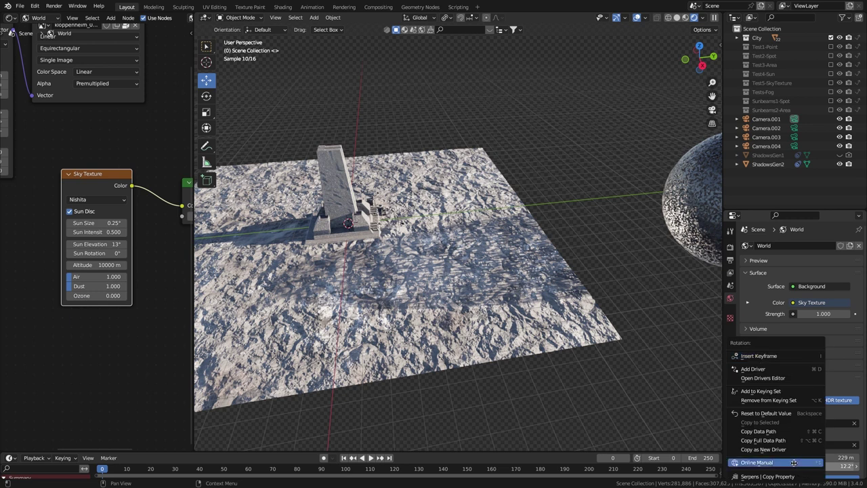
{"action": "left_click", "coordinate": [775, 449]}
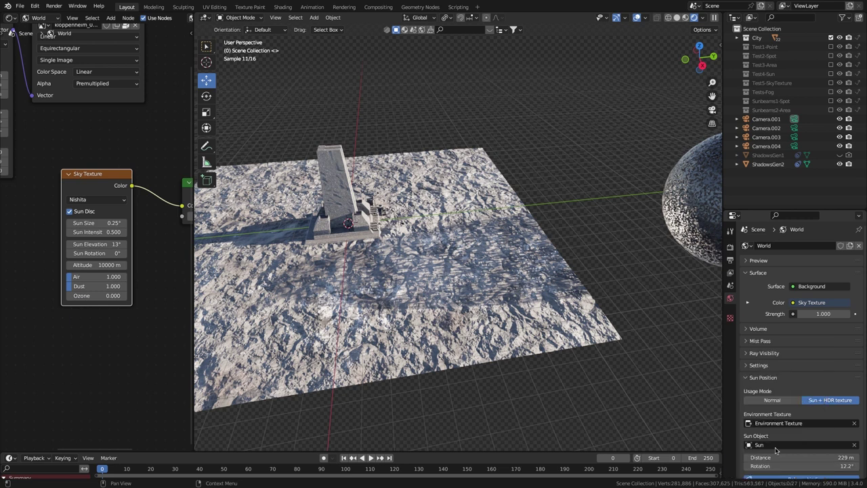
{"action": "right_click", "coordinate": [100, 254]}
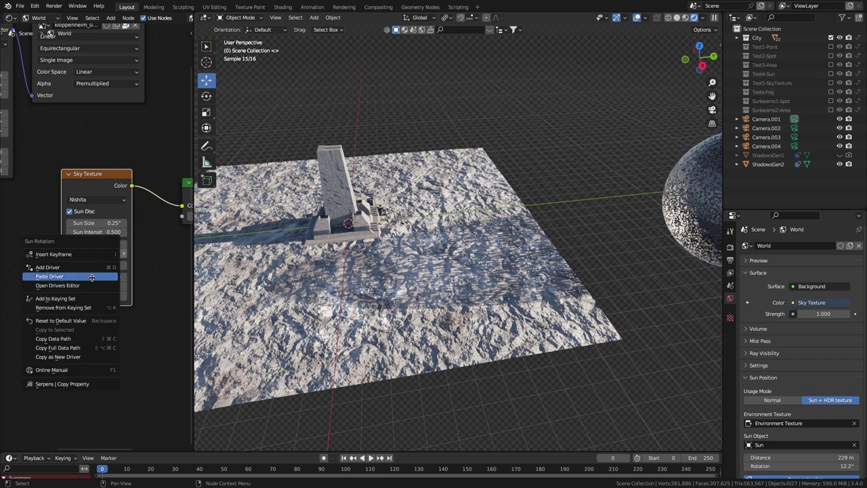
{"action": "left_click", "coordinate": [93, 277]}
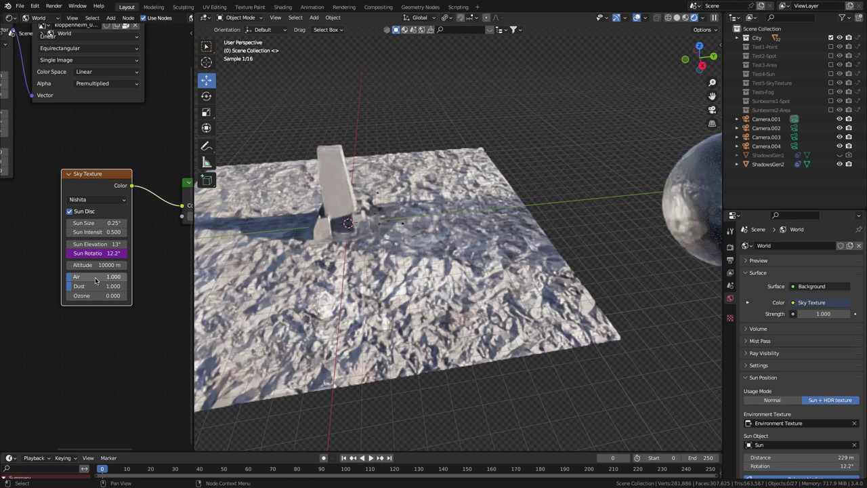
Try a Sun Position rotation of -4.9° to test the synced sky sun, and undo the change
{"action": "left_click_drag", "start_coordinate": [833, 466], "coordinate": [742, 472]}
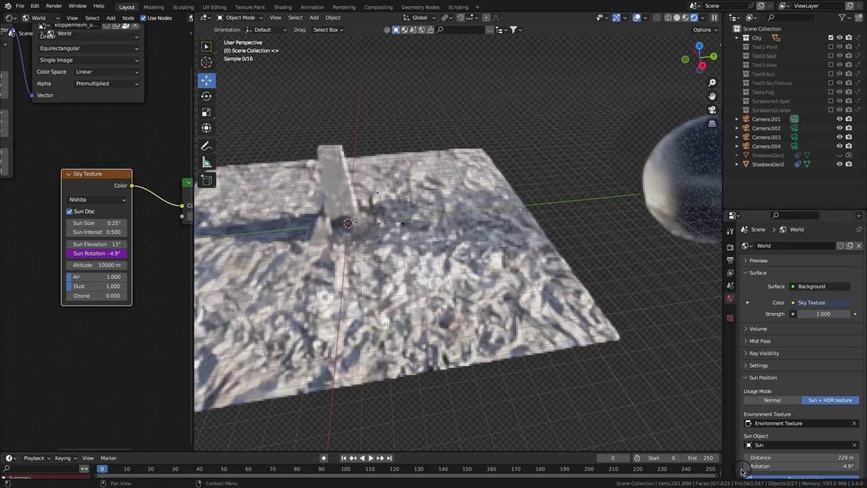
{"action": "key", "text": "ctrl+z"}
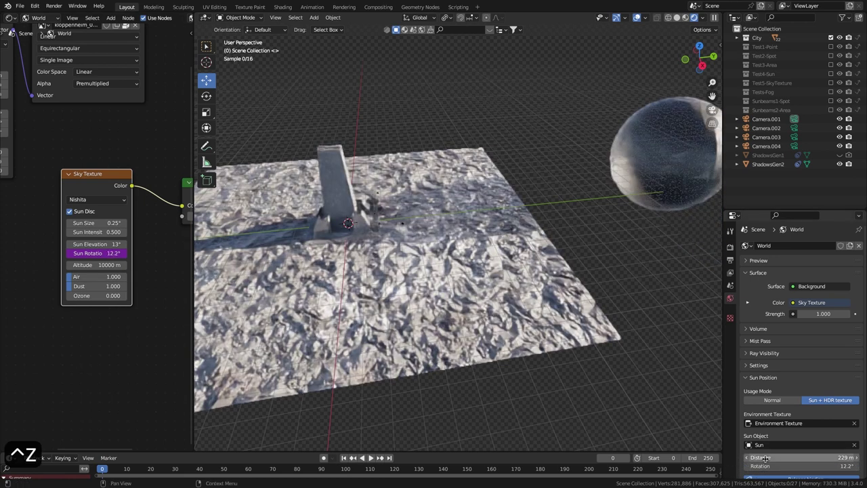
In the camera view, connect the HDRI environment texture's Color to the Background node and enable the Test4-Sun collection
{"action": "key", "text": "KP_0"}
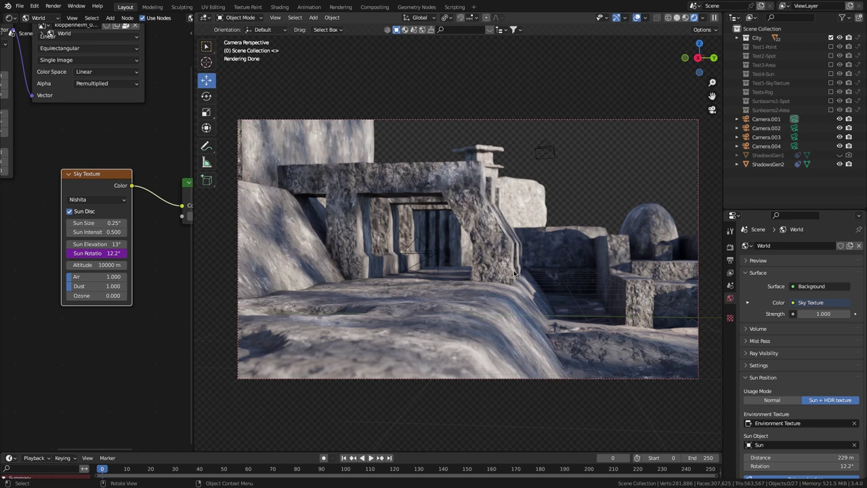
{"action": "middle_click_drag", "start_coordinate": [66, 144], "coordinate": [53, 187]}
{"action": "scroll", "coordinate": [73, 161], "scroll_direction": "down", "scroll_amount": 3}
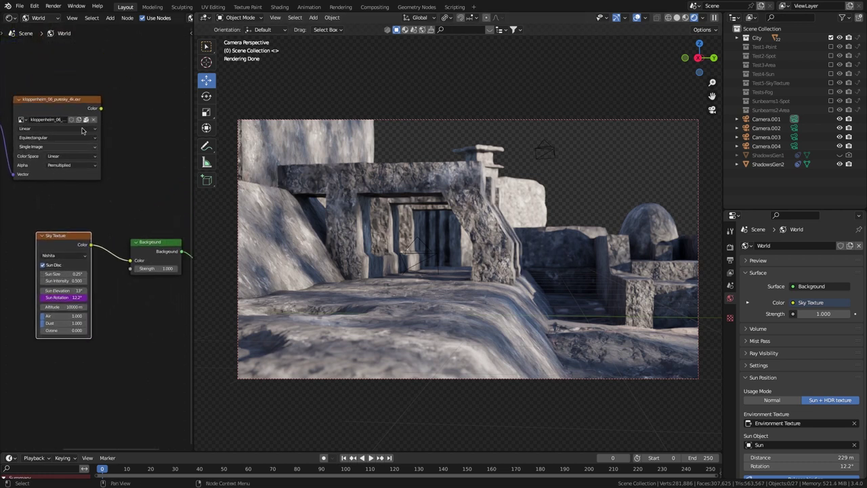
{"action": "left_click_drag", "start_coordinate": [96, 114], "coordinate": [130, 260]}
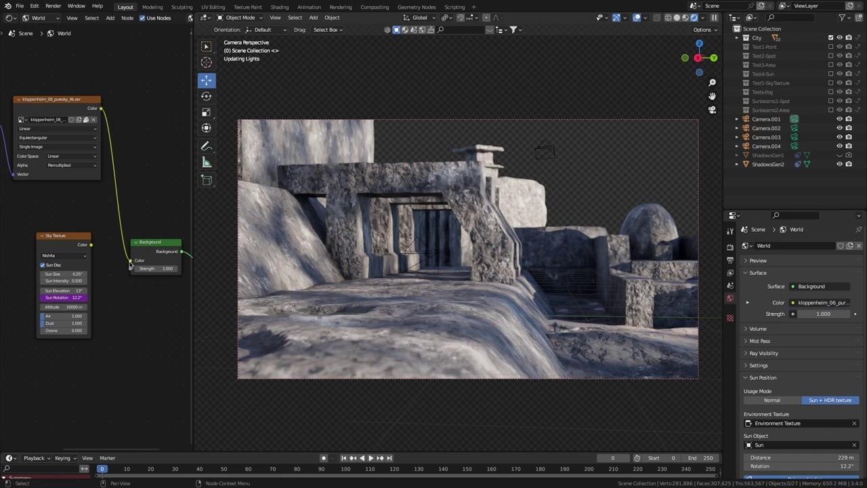
{"action": "left_click", "coordinate": [830, 73]}
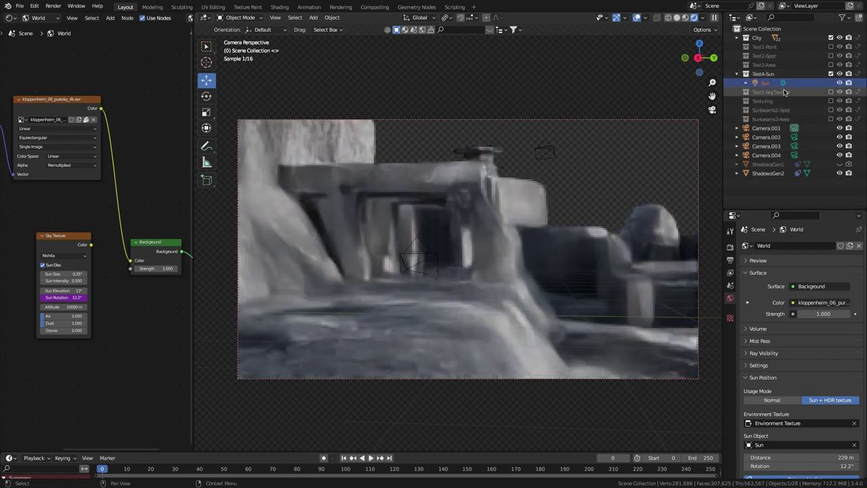
Set the Background node's strength to 0.1 for the HDRI and sun lamp test
{"action": "double_click", "coordinate": [159, 270]}
{"action": "type", "text": ".1"}
{"action": "key", "text": "Return"}
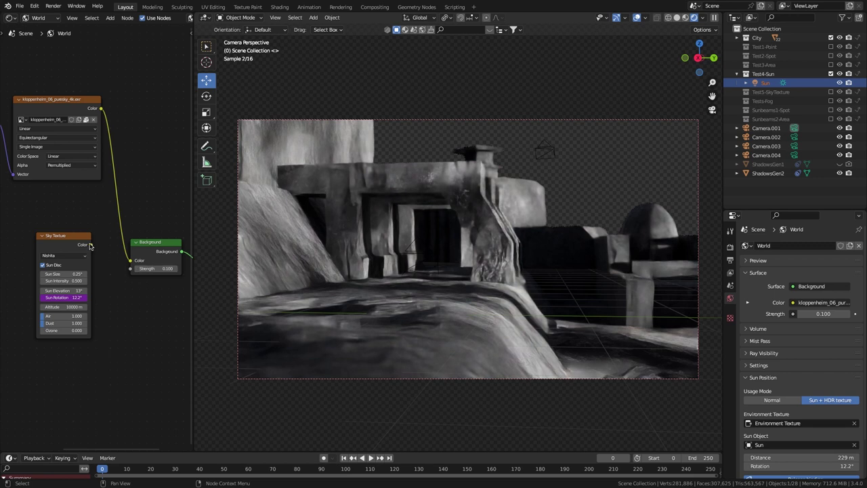
Connect the Sky Texture's Color to the Background node and try a sun intensity of 5
{"action": "left_click_drag", "start_coordinate": [90, 244], "coordinate": [130, 261]}
{"action": "left_click", "coordinate": [66, 279]}
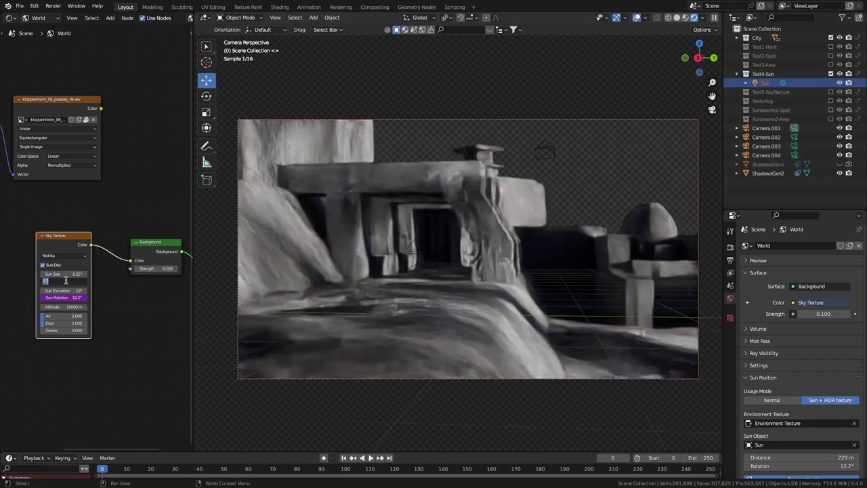
{"action": "type", "text": "5"}
{"action": "key", "text": "Return"}
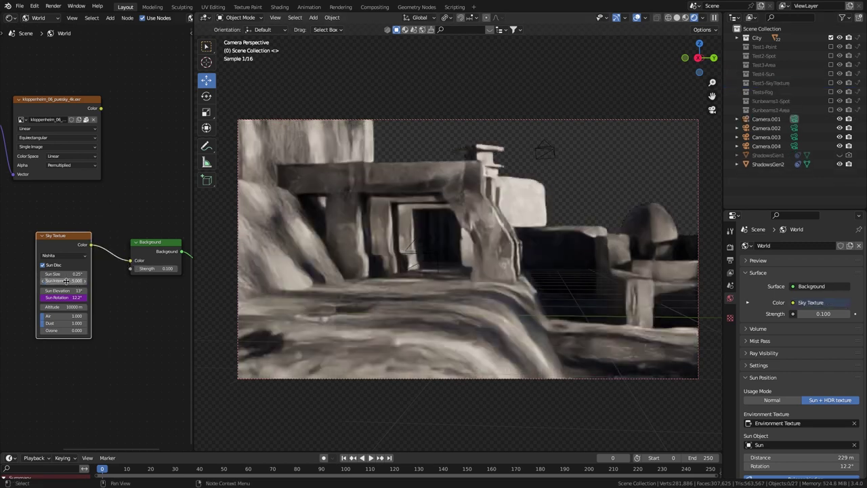
Set the Sky Texture's sun intensity to 0.5 and the Background strength to 1
{"action": "left_click", "coordinate": [66, 279]}
{"action": "type", "text": "0.5"}
{"action": "key", "text": "Return"}
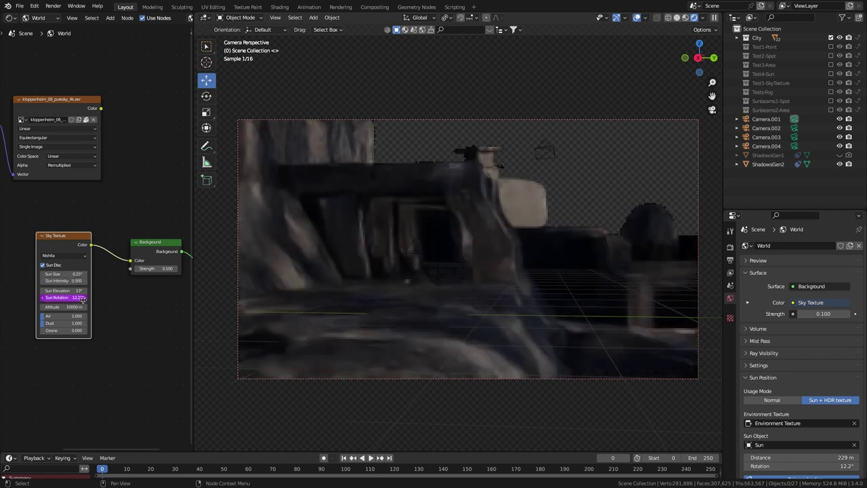
{"action": "type", "text": "1"}
{"action": "key", "text": "Return"}
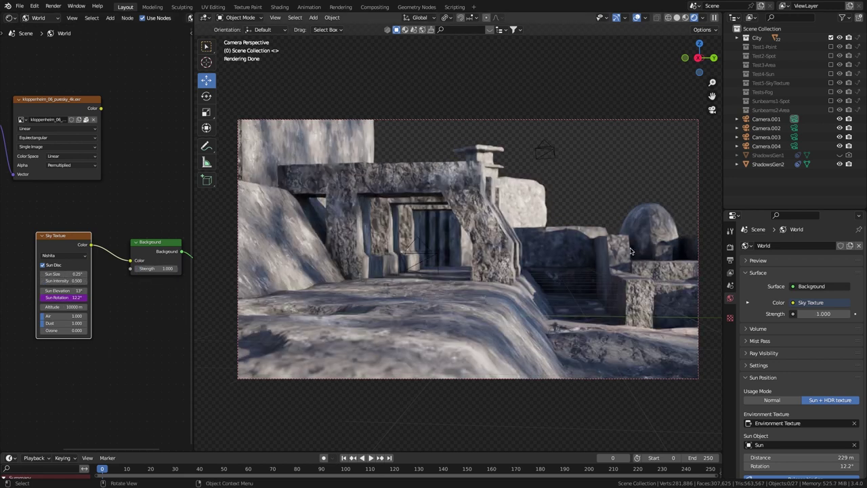
Leave the camera view, switch the viewport to solid shading and hide ShadowsGen2
{"action": "key", "text": "KP_0"}
{"action": "left_click", "coordinate": [677, 18]}
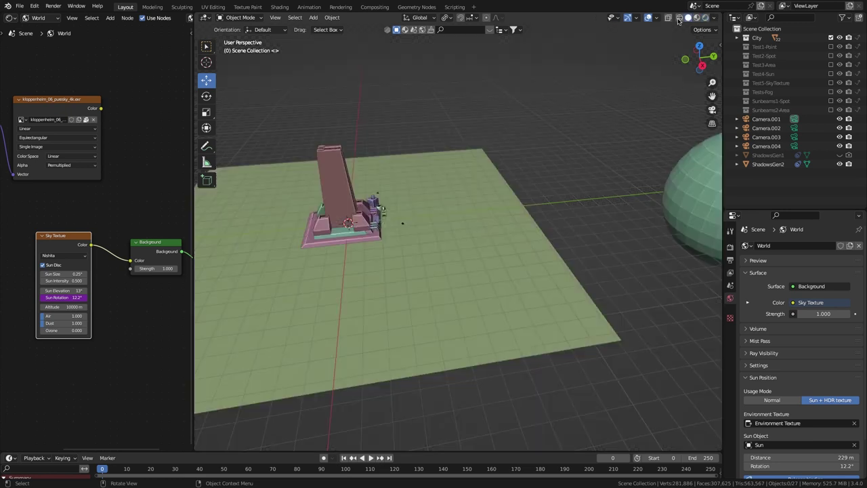
{"action": "left_click", "coordinate": [840, 164]}
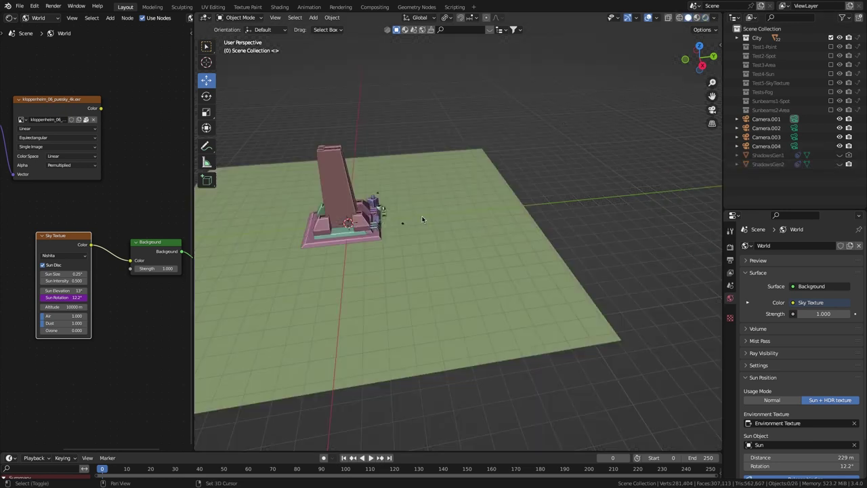
Add an icosphere at the scene centre with 8 subdivisions and a radius of 80 m
{"action": "key", "text": "shift+a"}
{"action": "mouse_move", "coordinate": [403, 218]}
{"action": "left_click", "coordinate": [465, 254]}
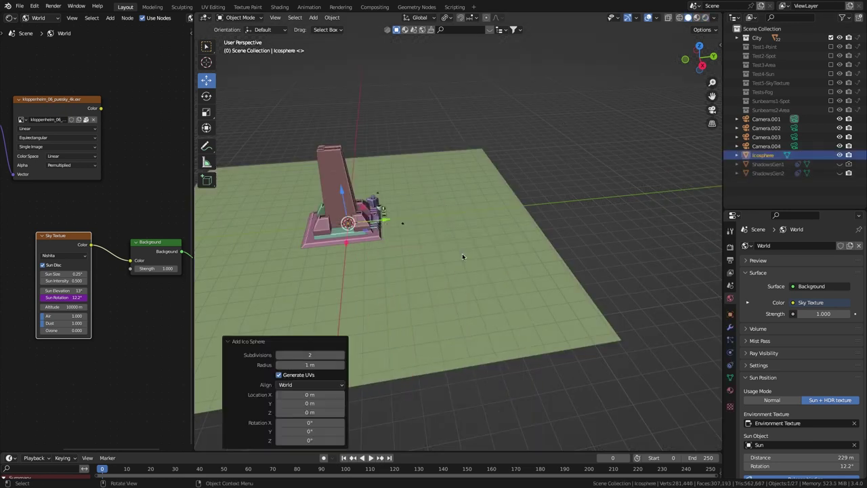
{"action": "left_click", "coordinate": [316, 355]}
{"action": "type", "text": "8"}
{"action": "key", "text": "Tab"}
{"action": "type", "text": "80"}
{"action": "key", "text": "Return"}
Rename the icosphere as Cave
{"action": "double_click", "coordinate": [762, 155]}
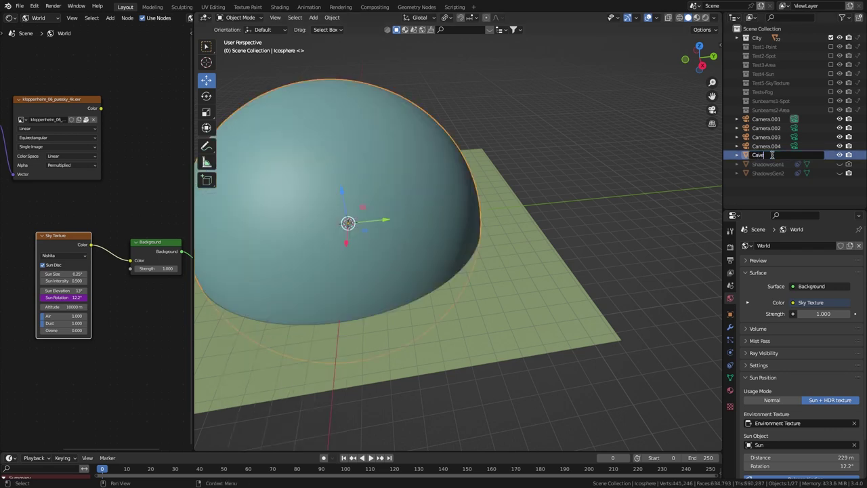
{"action": "type", "text": "Cave"}
{"action": "key", "text": "Return"}
Add a Displace modifier to the Cave object and give it a new texture
{"action": "left_click", "coordinate": [730, 327]}
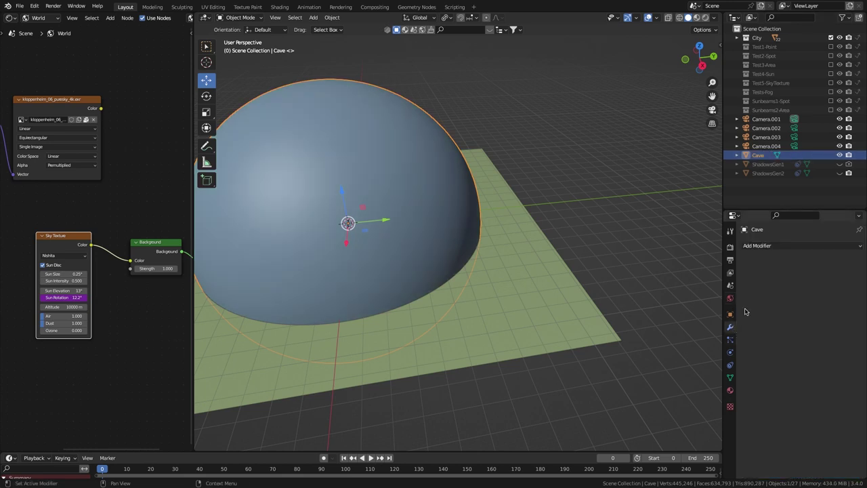
{"action": "left_click", "coordinate": [756, 245]}
{"action": "left_click", "coordinate": [752, 304]}
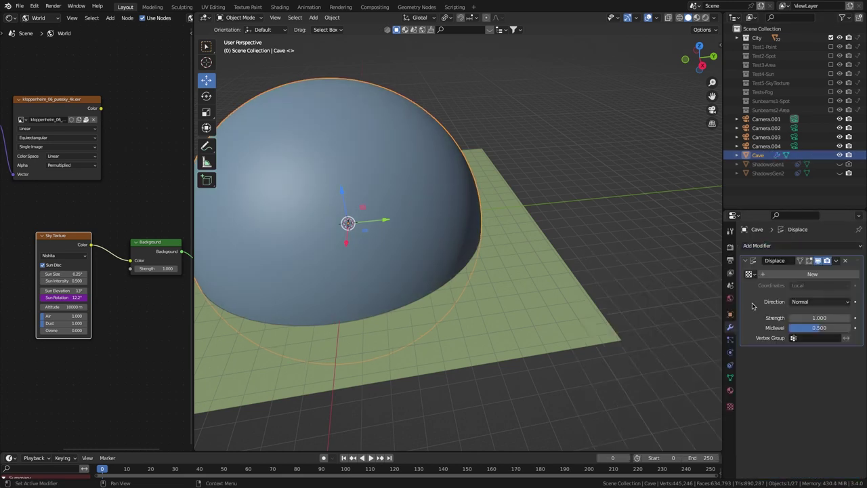
{"action": "left_click", "coordinate": [774, 275]}
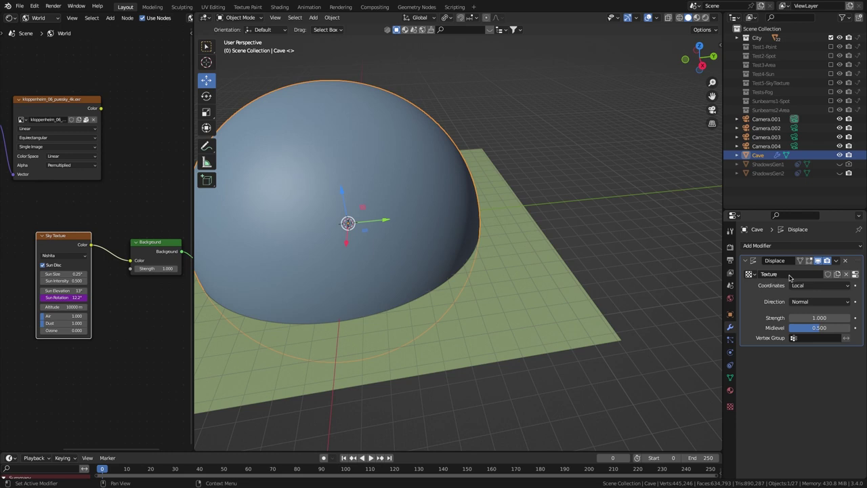
Make the displacement texture a Clouds texture with size 10 and depth 3
{"action": "left_click", "coordinate": [855, 274]}
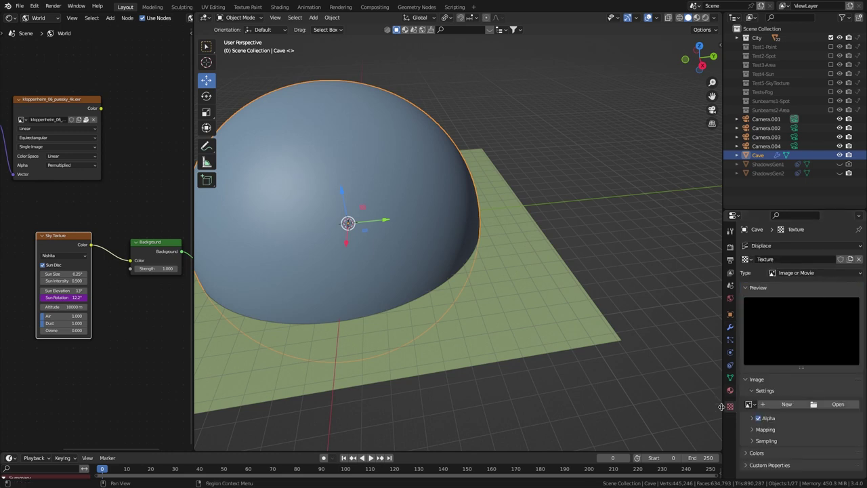
{"action": "left_click", "coordinate": [797, 273]}
{"action": "left_click", "coordinate": [791, 304]}
{"action": "left_click", "coordinate": [816, 433]}
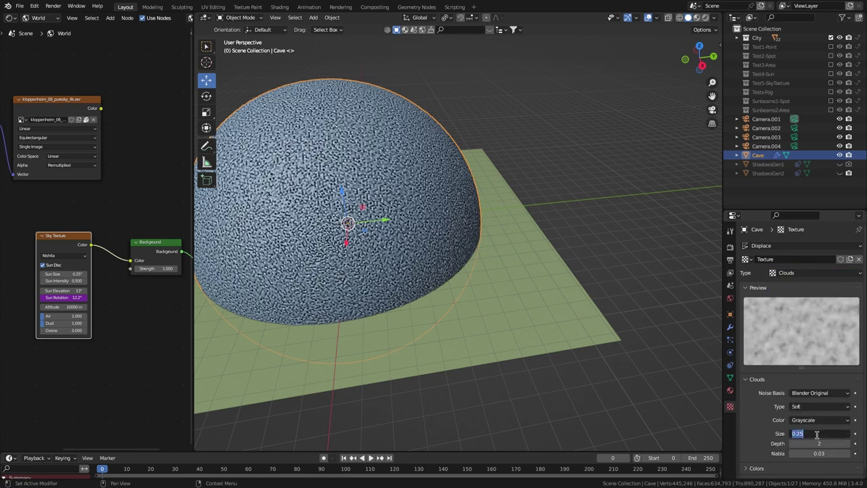
{"action": "type", "text": "10"}
{"action": "key", "text": "Return"}
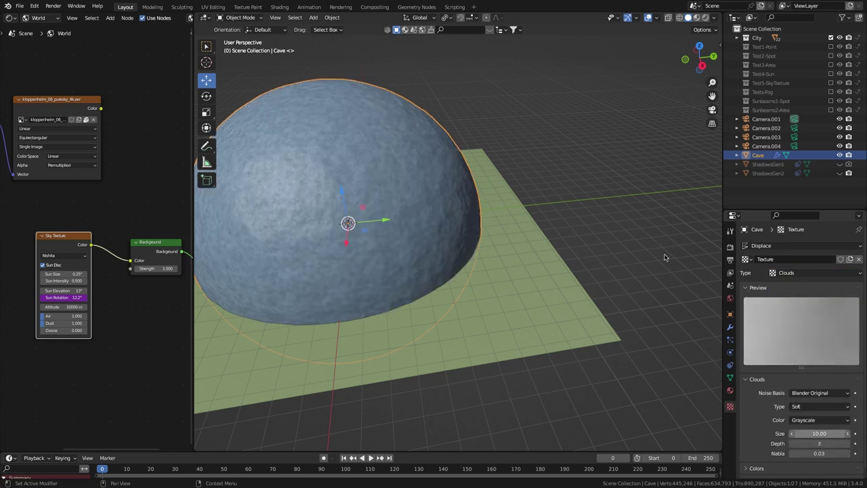
Set the strength of the Cave's Displace modifier to 13
{"action": "left_click", "coordinate": [731, 328]}
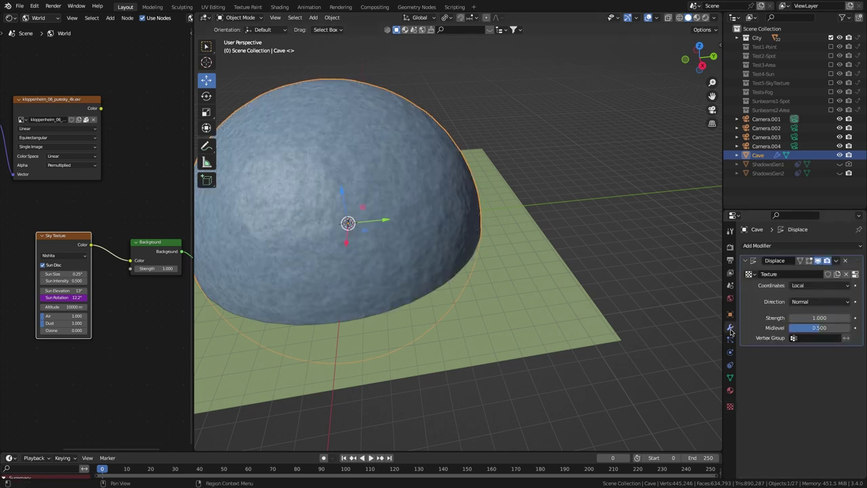
{"action": "left_click", "coordinate": [816, 318]}
{"action": "key", "text": "Return"}
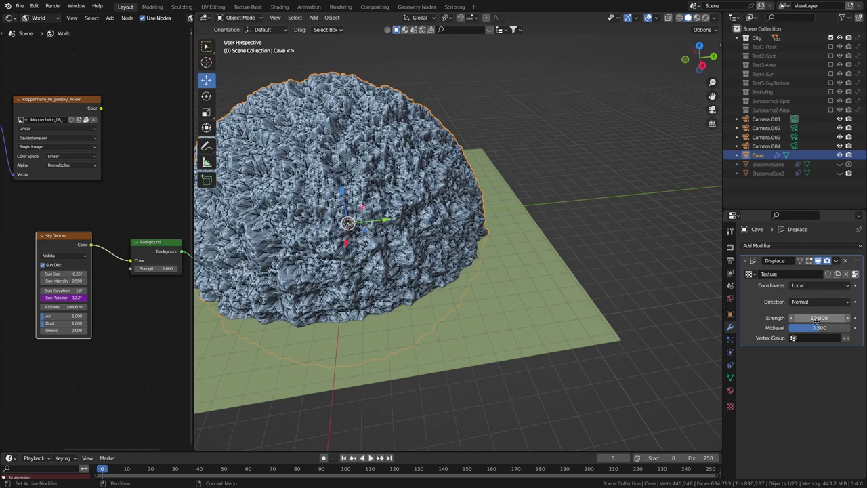
Apply the Displace modifier and shade the Cave smooth
{"action": "left_click", "coordinate": [836, 260]}
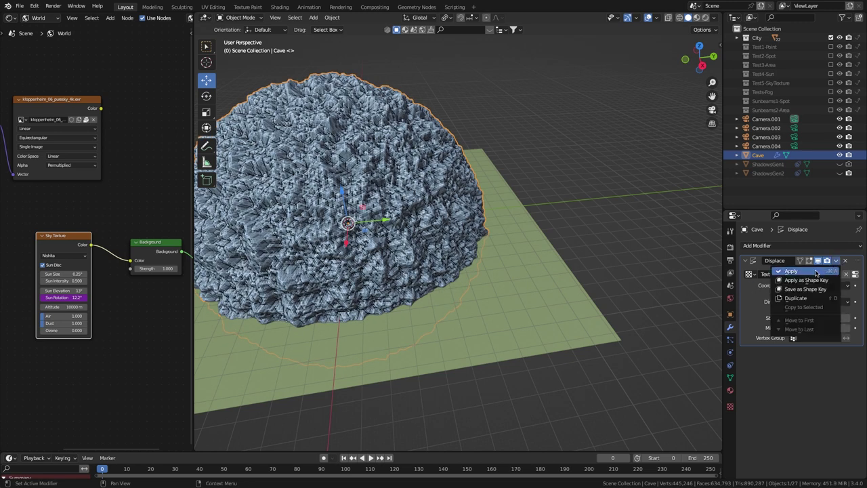
{"action": "left_click", "coordinate": [809, 270]}
{"action": "right_click", "coordinate": [372, 178]}
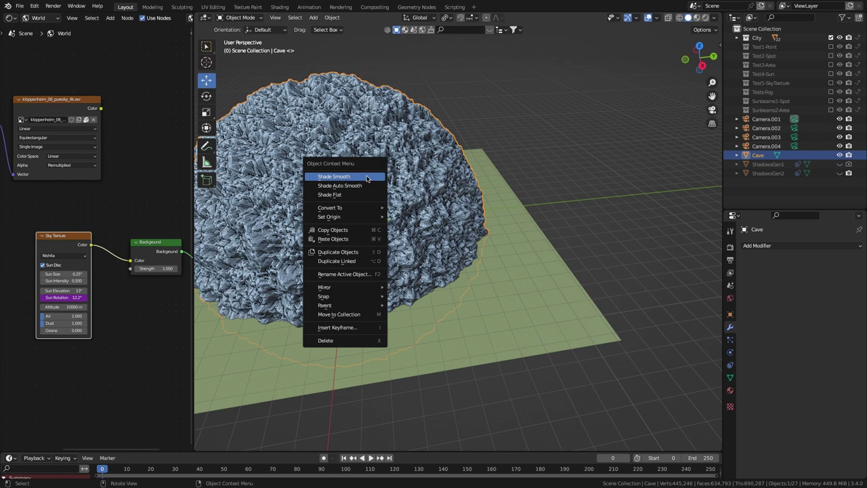
{"action": "left_click", "coordinate": [367, 176]}
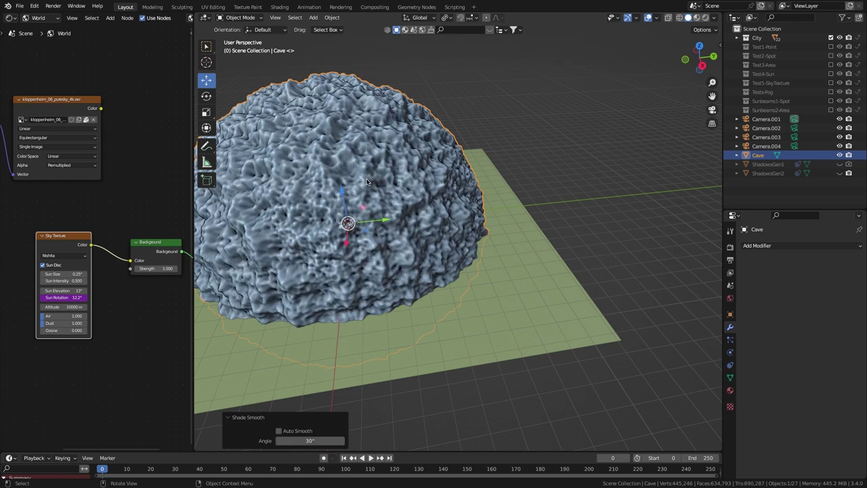
Add a cube scaled by 115 and lower it about 119 m so it encloses the Cave's lower half
{"action": "scroll", "coordinate": [366, 181], "scroll_direction": "down", "scroll_amount": 4}
{"action": "key", "text": "shift+a"}
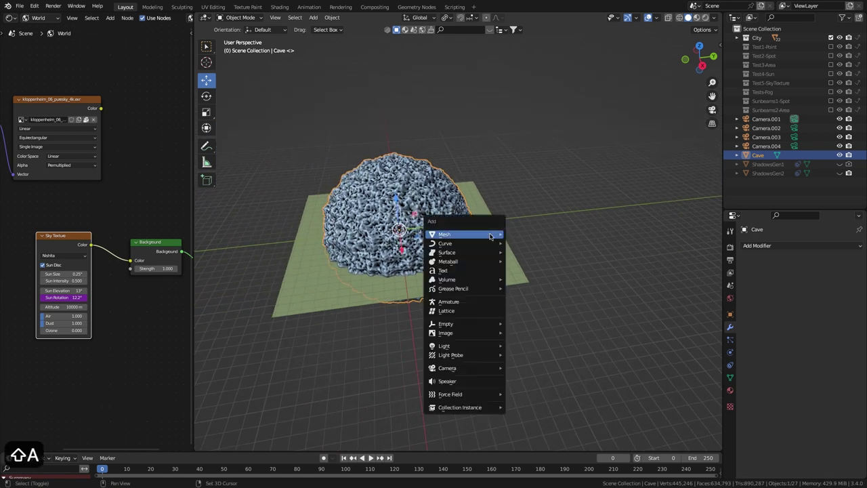
{"action": "mouse_move", "coordinate": [490, 235]}
{"action": "left_click", "coordinate": [527, 246]}
{"action": "type", "text": "s"}
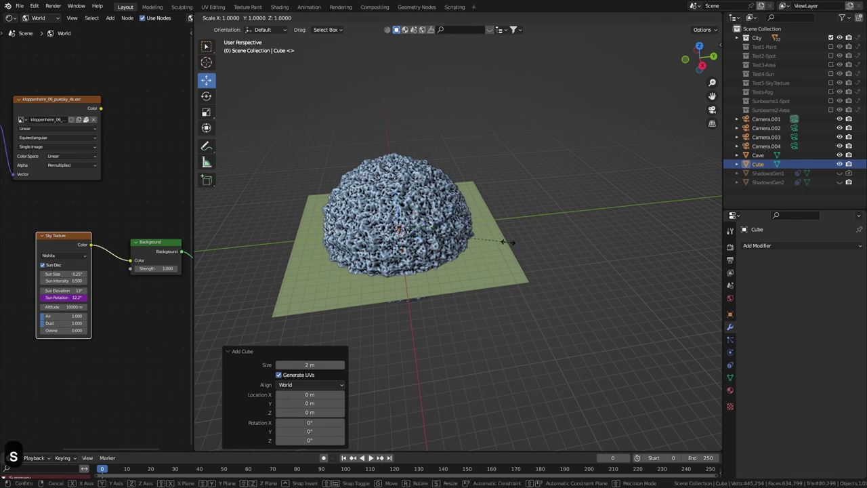
{"action": "type", "text": "115"}
{"action": "key", "text": "Return"}
{"action": "middle_click_drag", "start_coordinate": [469, 182], "coordinate": [418, 187]}
{"action": "left_click_drag", "start_coordinate": [401, 207], "coordinate": [396, 310]}
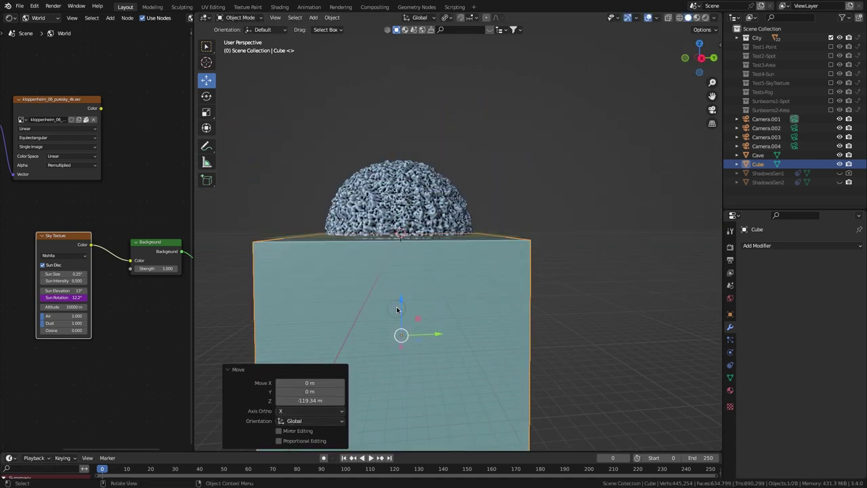
Cut away the Cave's lower half with a Boolean Difference modifier using the cube, and apply it
{"action": "left_click", "coordinate": [439, 202]}
{"action": "left_click", "coordinate": [762, 246]}
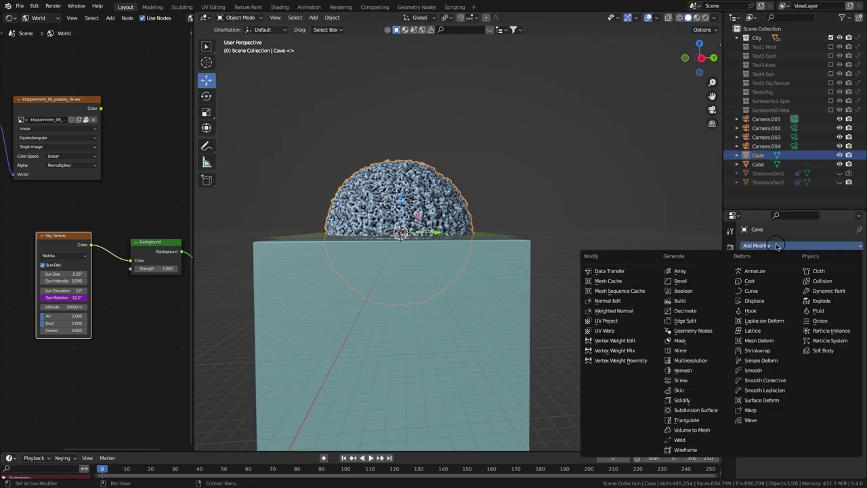
{"action": "left_click", "coordinate": [671, 290]}
{"action": "left_click", "coordinate": [845, 296]}
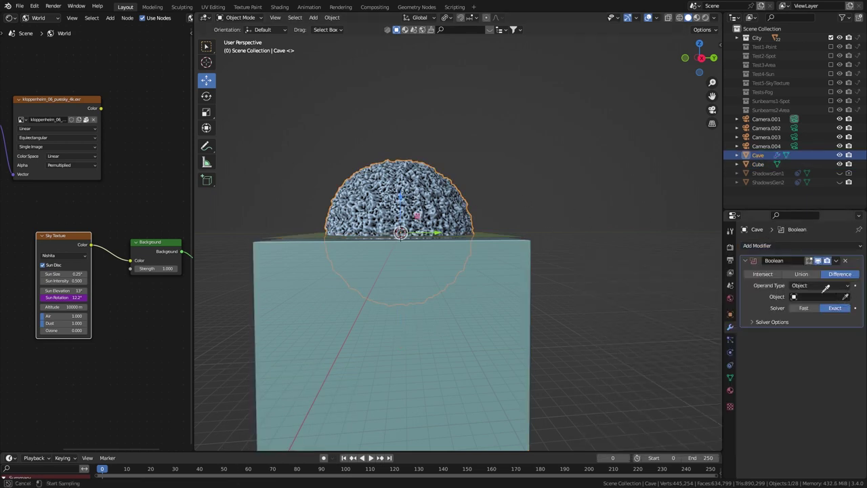
{"action": "left_click", "coordinate": [516, 328]}
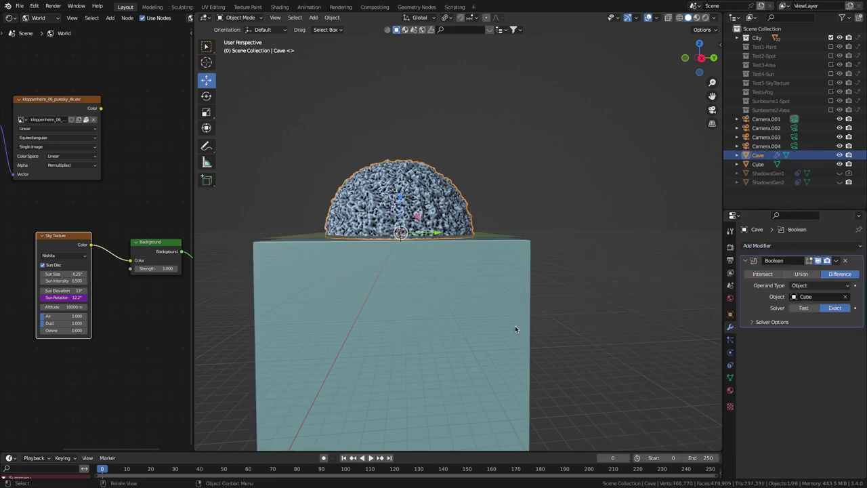
{"action": "left_click", "coordinate": [836, 261]}
{"action": "left_click", "coordinate": [810, 271]}
Delete the cutting cube beneath the Cave
{"action": "middle_click_drag", "start_coordinate": [544, 228], "coordinate": [568, 285]}
{"action": "left_click", "coordinate": [756, 164]}
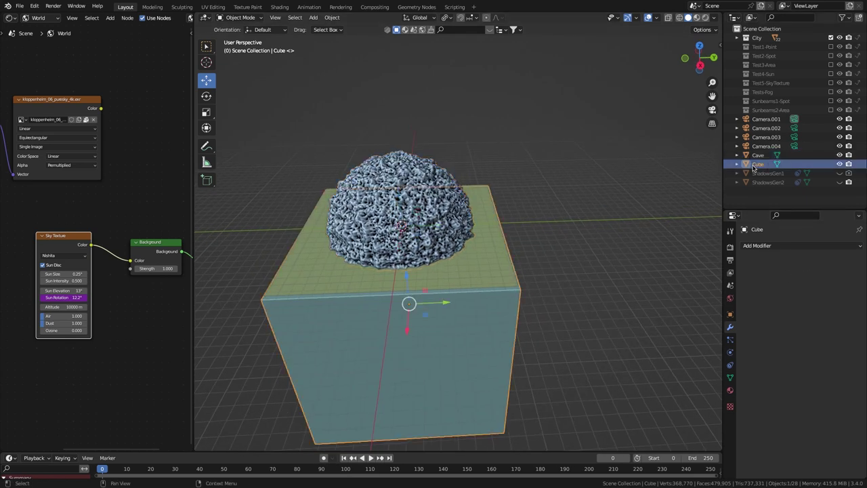
{"action": "key", "text": "Delete"}
Add two material slots to the Cave and create a material named Cave Black in the first one
{"action": "mouse_move", "coordinate": [646, 227]}
{"action": "middle_mouse_down"}
{"action": "mouse_move", "coordinate": [654, 195]}
{"action": "mouse_move", "coordinate": [648, 217]}
{"action": "middle_mouse_up"}
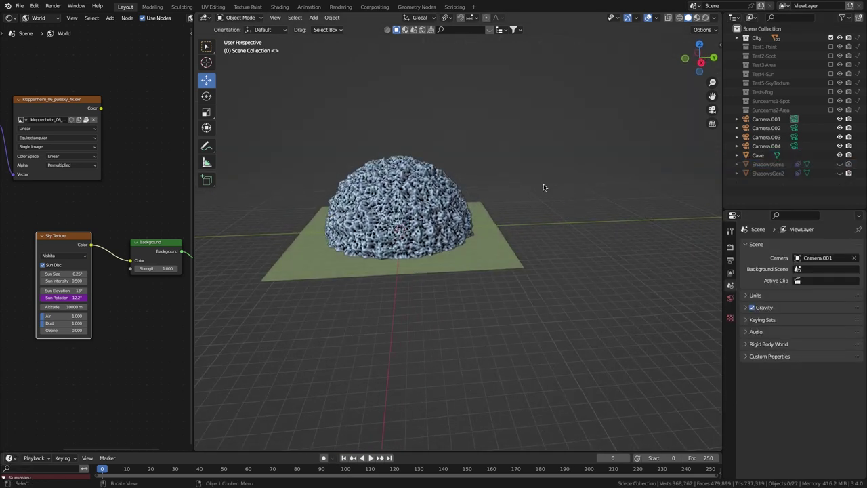
{"action": "left_click", "coordinate": [431, 186]}
{"action": "left_click", "coordinate": [730, 390]}
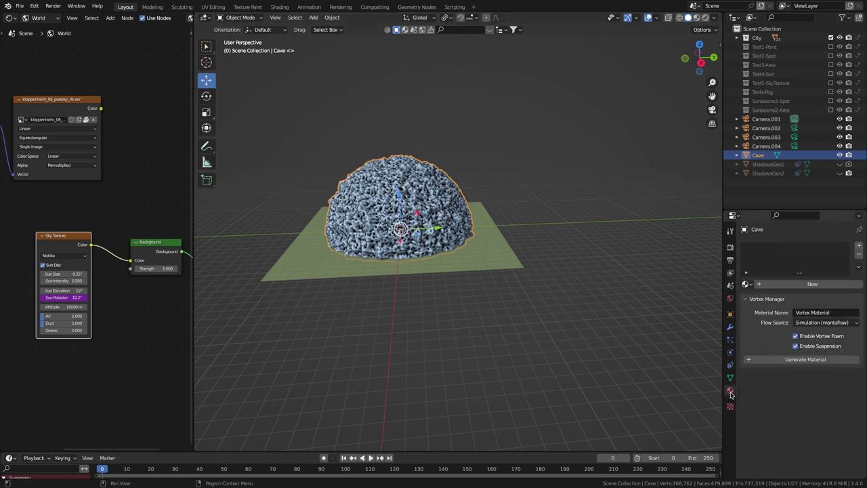
{"action": "left_click", "coordinate": [858, 248]}
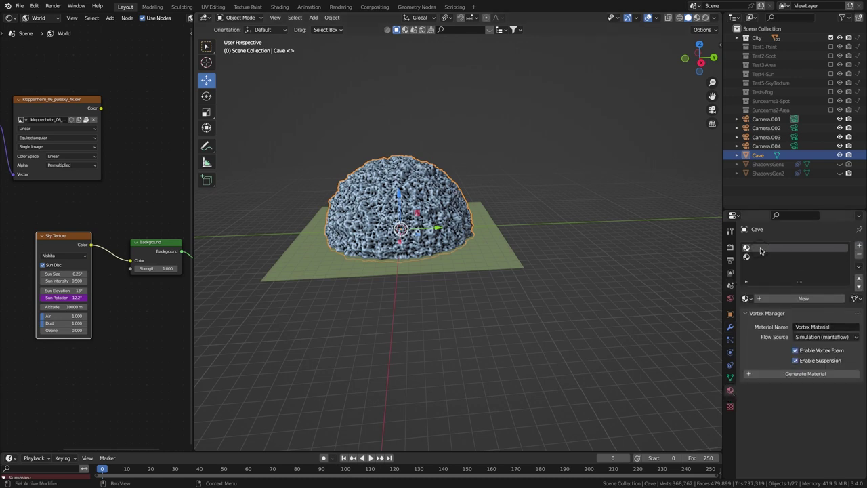
{"action": "left_click", "coordinate": [775, 298]}
{"action": "left_click", "coordinate": [782, 299]}
{"action": "type", "text": "Cave Black"}
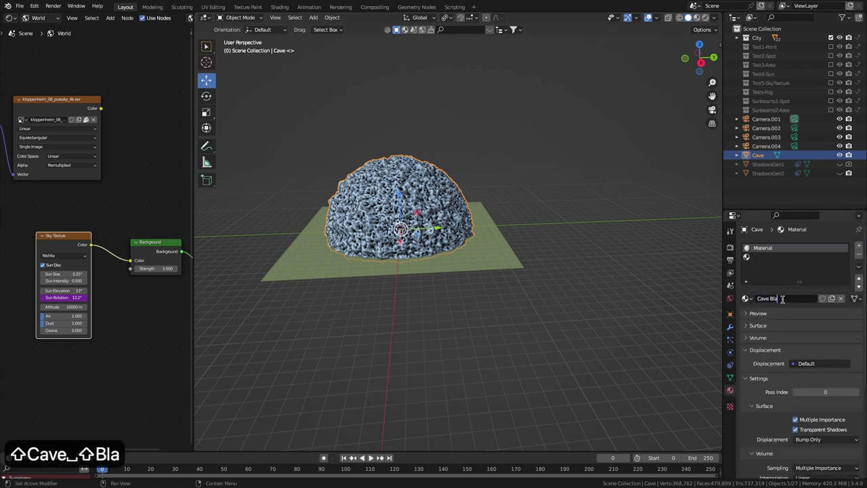
{"action": "key", "text": "Return"}
Create a material named Cave Transparent in the Cave's second slot
{"action": "left_click", "coordinate": [763, 257]}
{"action": "left_click", "coordinate": [782, 298]}
{"action": "left_click", "coordinate": [785, 296]}
{"action": "type", "text": "Cave Transparent"}
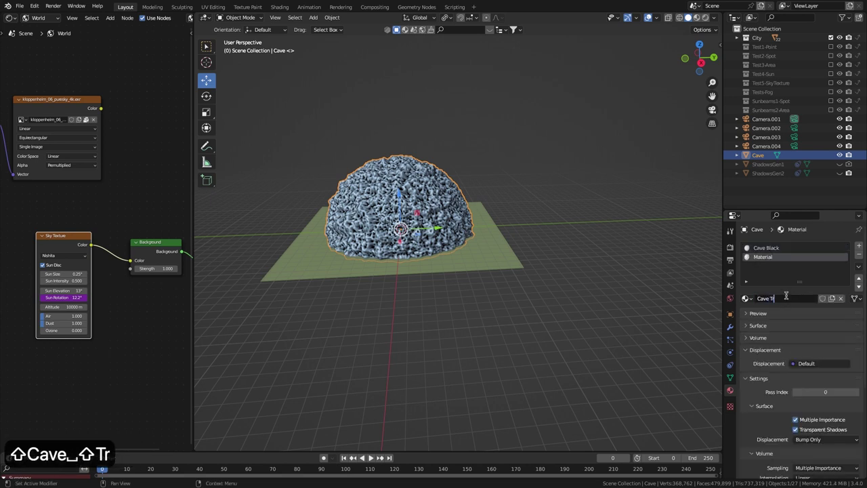
{"action": "key", "text": "Return"}
In the node editor, give Cave Black a black base color and specular 0, and set Cave Transparent's alpha to 0
{"action": "left_click", "coordinate": [777, 248]}
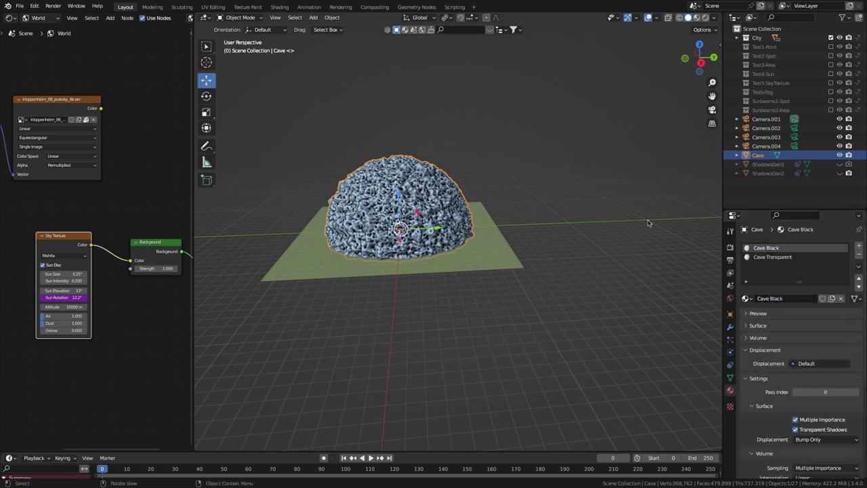
{"action": "left_click", "coordinate": [53, 19]}
{"action": "left_click", "coordinate": [49, 40]}
{"action": "middle_click_drag", "start_coordinate": [138, 201], "coordinate": [96, 88]}
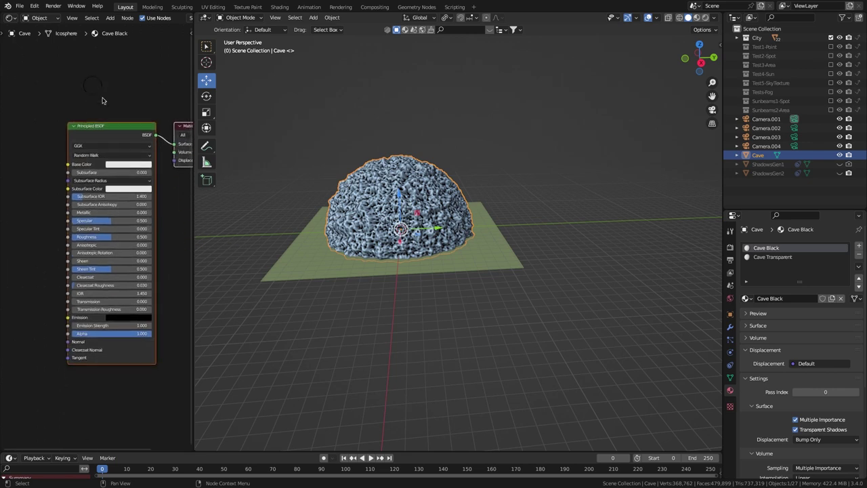
{"action": "left_click", "coordinate": [127, 164]}
{"action": "left_click_drag", "start_coordinate": [167, 115], "coordinate": [167, 129]}
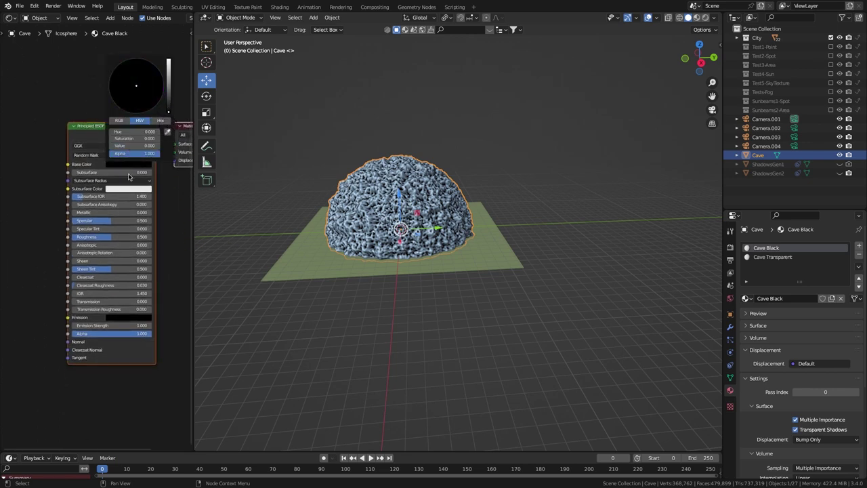
{"action": "left_click_drag", "start_coordinate": [115, 220], "coordinate": [42, 223]}
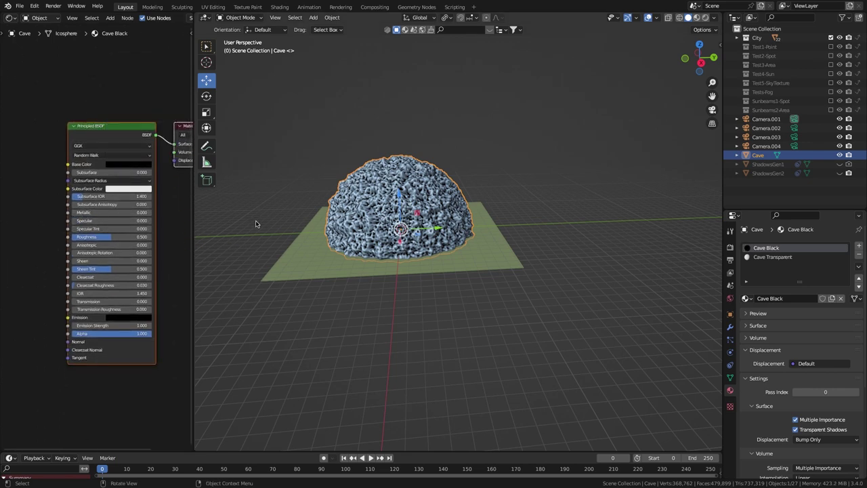
{"action": "left_click", "coordinate": [745, 259]}
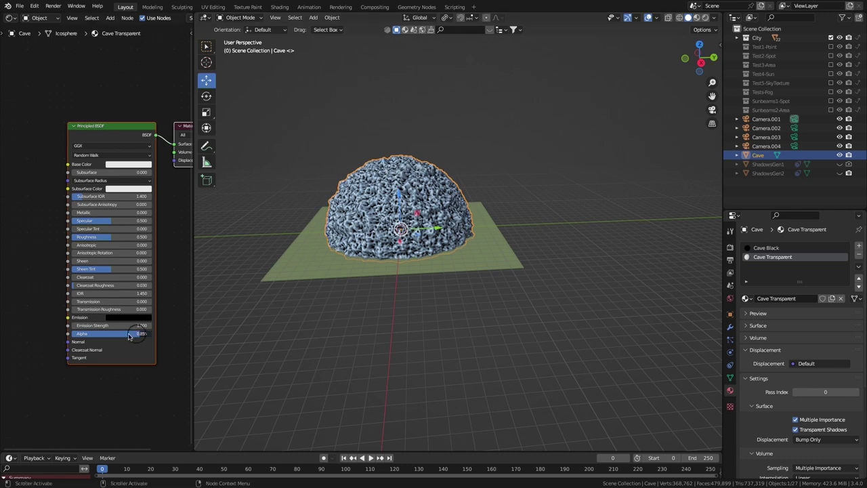
{"action": "left_click_drag", "start_coordinate": [128, 336], "coordinate": [32, 338]}
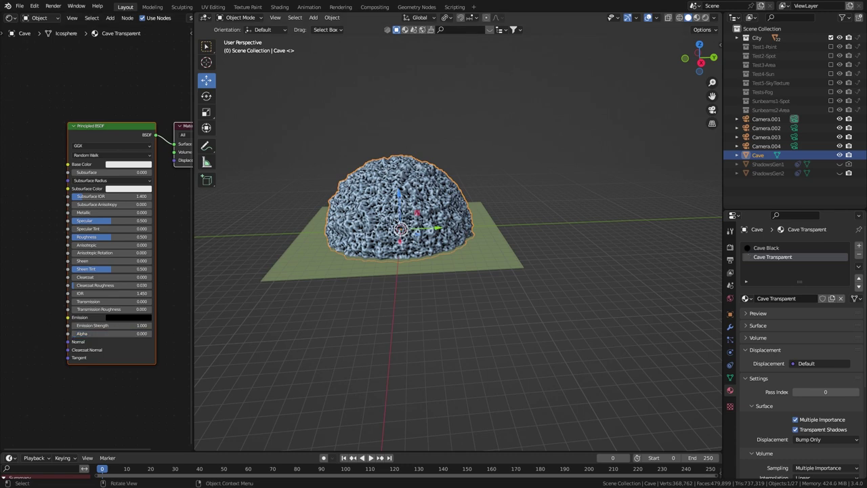
Assign the Cave Black material to all faces of the Cave in Edit Mode
{"action": "key", "text": "Tab"}
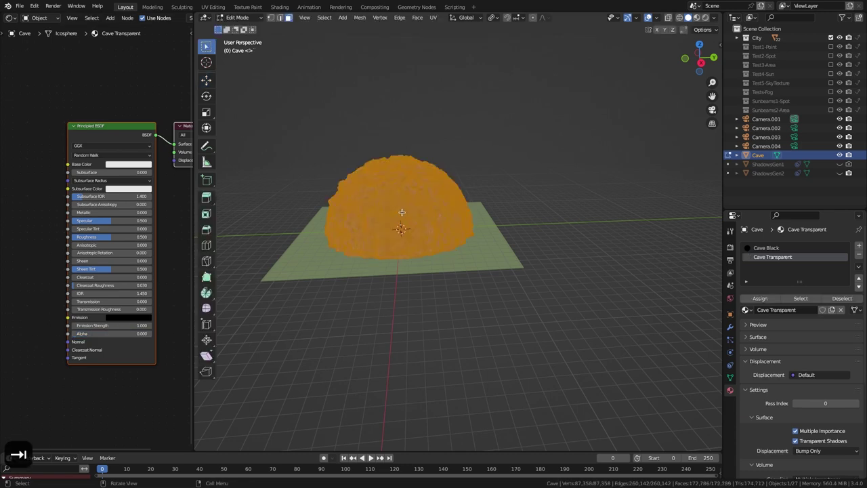
{"action": "key", "text": "a"}
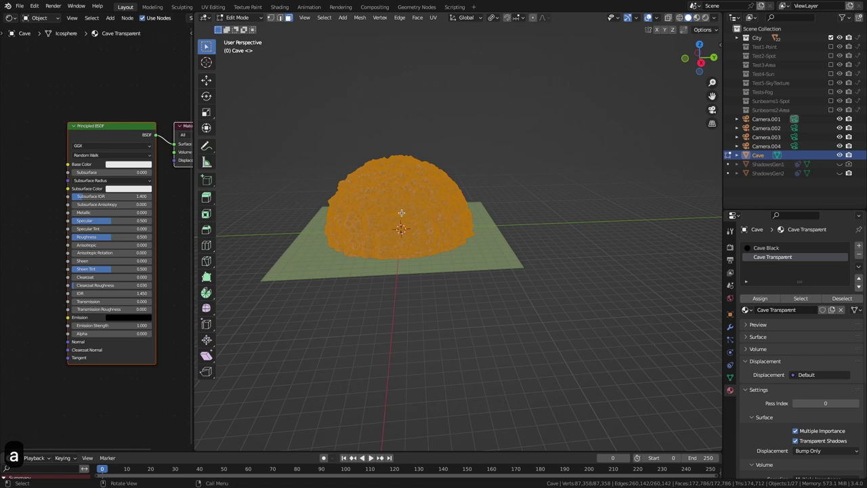
{"action": "left_click", "coordinate": [765, 248]}
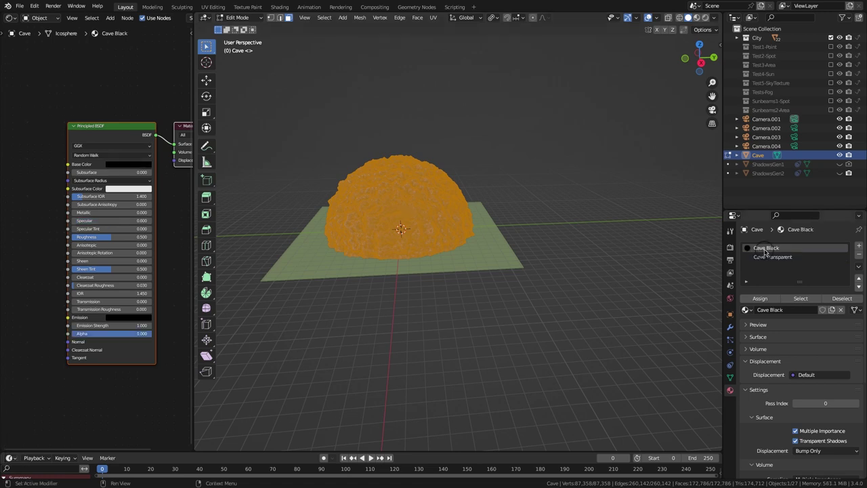
{"action": "left_click", "coordinate": [760, 299]}
Turn the node editor area into a 3D viewport showing the camera view with rendered shading
{"action": "left_click", "coordinate": [769, 257]}
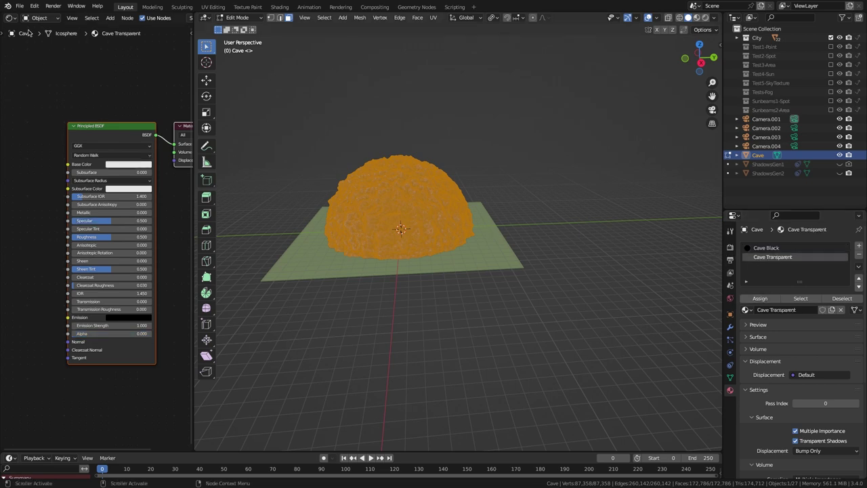
{"action": "left_click", "coordinate": [10, 18]}
{"action": "left_click", "coordinate": [20, 42]}
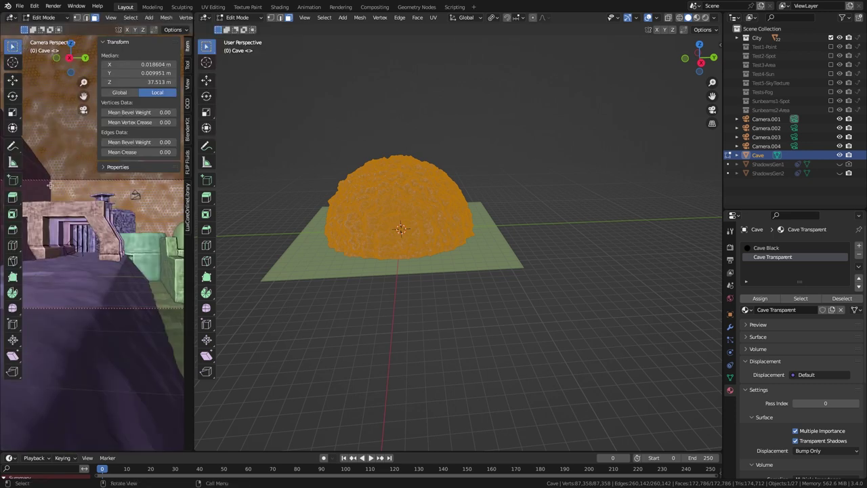
{"action": "scroll", "coordinate": [61, 22], "scroll_direction": "down", "scroll_amount": 5}
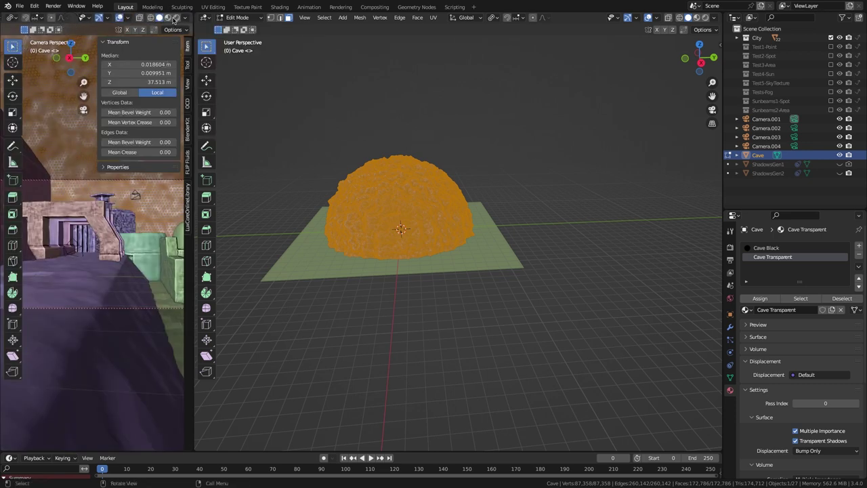
{"action": "left_click", "coordinate": [176, 18]}
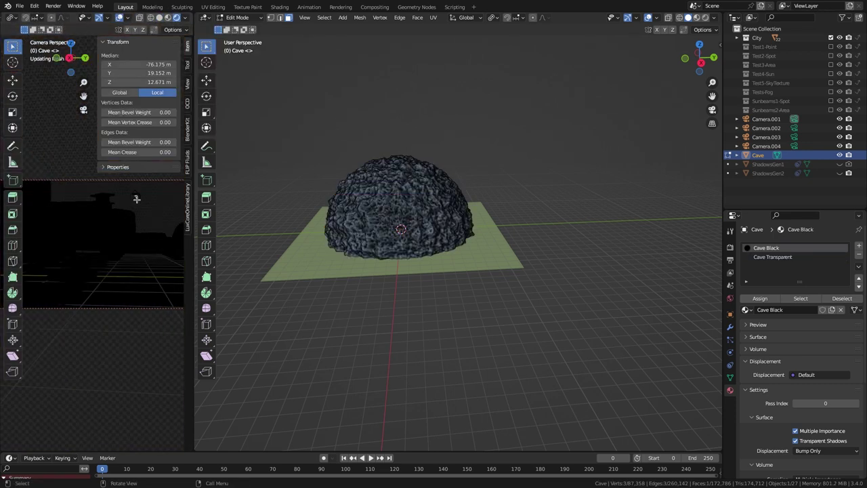
Select scattered face patches on the Cave's inner wall and assign Cave Transparent to them as light openings
{"action": "key", "text": "Tab"}
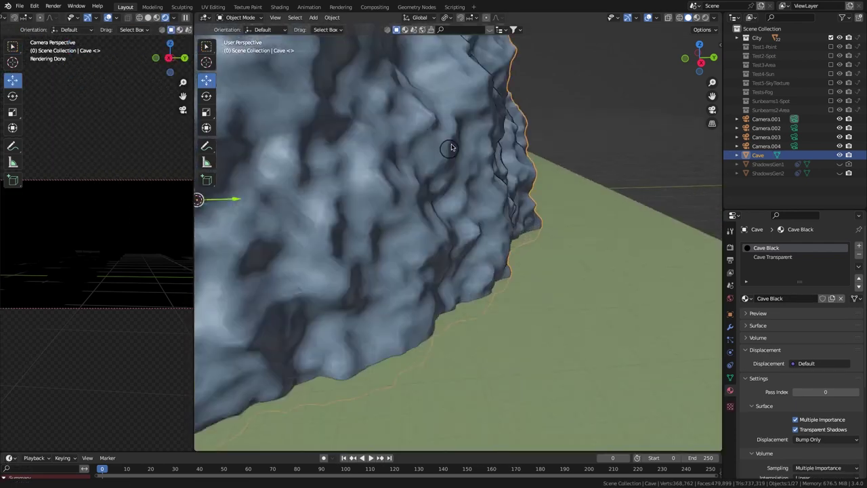
{"action": "scroll", "coordinate": [451, 147], "scroll_direction": "up", "scroll_amount": 5}
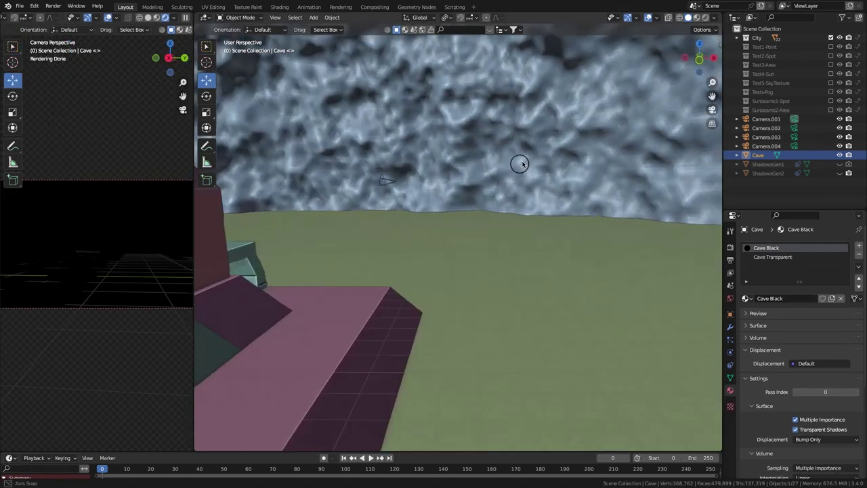
{"action": "middle_click_drag", "start_coordinate": [520, 164], "coordinate": [453, 210]}
{"action": "key", "text": "Tab"}
{"action": "left_click", "coordinate": [441, 195]}
{"action": "left_click", "coordinate": [500, 239]}
{"action": "left_click", "coordinate": [773, 257]}
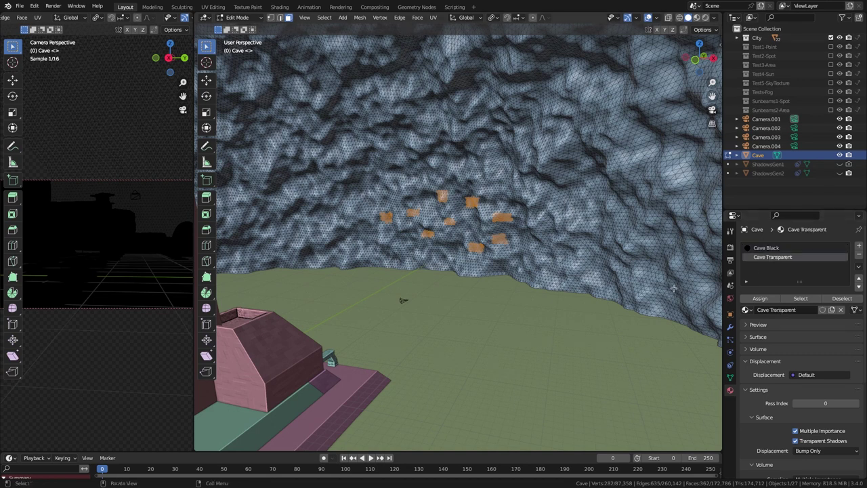
{"action": "left_click", "coordinate": [760, 298]}
Select five more small spots around the first openings in the Cave wall and assign Cave Transparent to them
{"action": "left_click", "coordinate": [476, 228]}
{"action": "left_click", "coordinate": [473, 215], "text": "shift"}
{"action": "left_click", "coordinate": [498, 217], "text": "shift"}
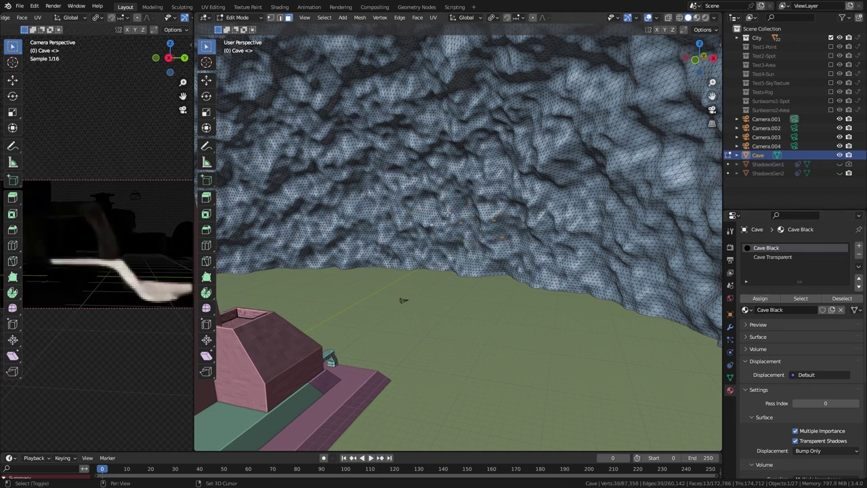
{"action": "left_click", "coordinate": [442, 228], "text": "shift"}
{"action": "left_click", "coordinate": [479, 237], "text": "shift"}
{"action": "left_click", "coordinate": [773, 257]}
{"action": "left_click", "coordinate": [760, 298]}
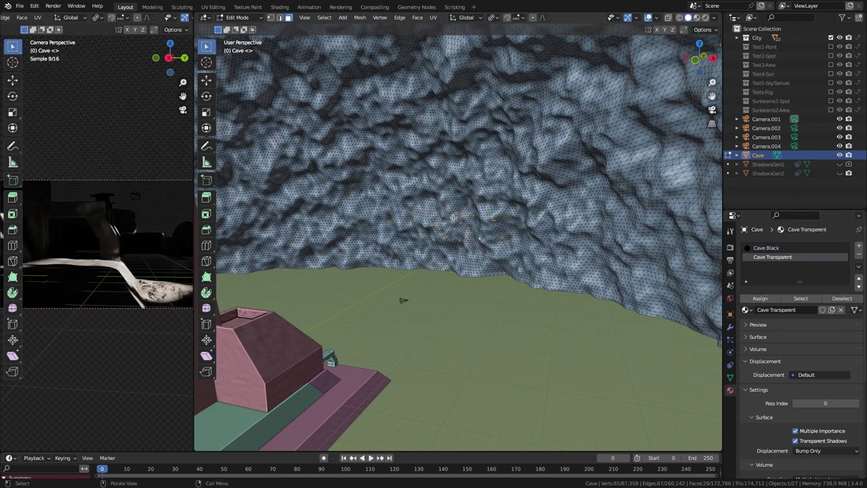
Extend the group of wall openings with another ring of individually picked faces assigned to Cave Transparent
{"action": "left_click", "coordinate": [455, 219]}
{"action": "left_click", "coordinate": [486, 206], "text": "shift"}
{"action": "left_click", "coordinate": [502, 215], "text": "shift"}
{"action": "left_click", "coordinate": [500, 231], "text": "shift"}
{"action": "left_click", "coordinate": [472, 233], "text": "shift"}
{"action": "left_click", "coordinate": [461, 196], "text": "shift"}
{"action": "left_click", "coordinate": [773, 258]}
{"action": "left_click", "coordinate": [762, 298]}
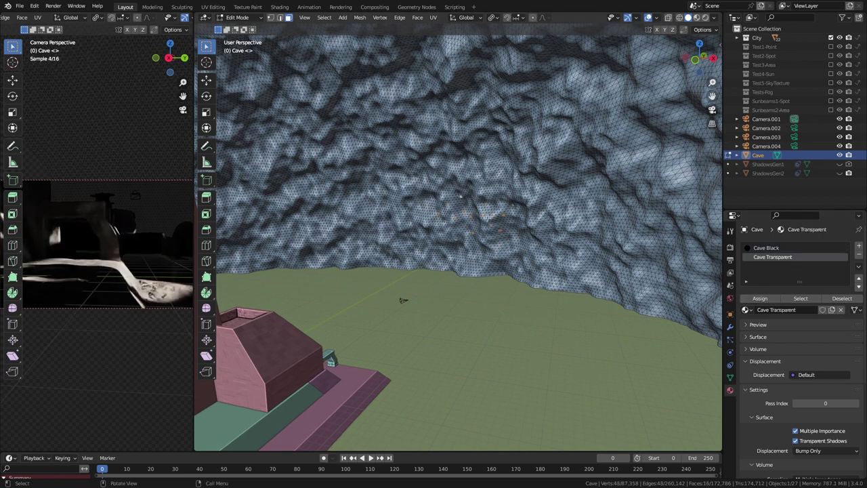
{"action": "left_click", "coordinate": [494, 245], "text": "shift"}
{"action": "left_click", "coordinate": [759, 298]}
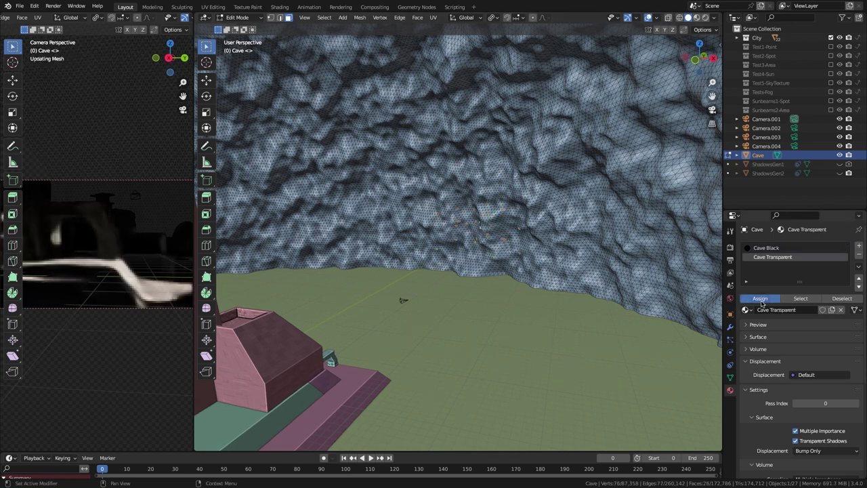
Pick face areas on the wall beside the existing openings and assign Cave Transparent to them
{"action": "left_click", "coordinate": [396, 242], "text": "shift"}
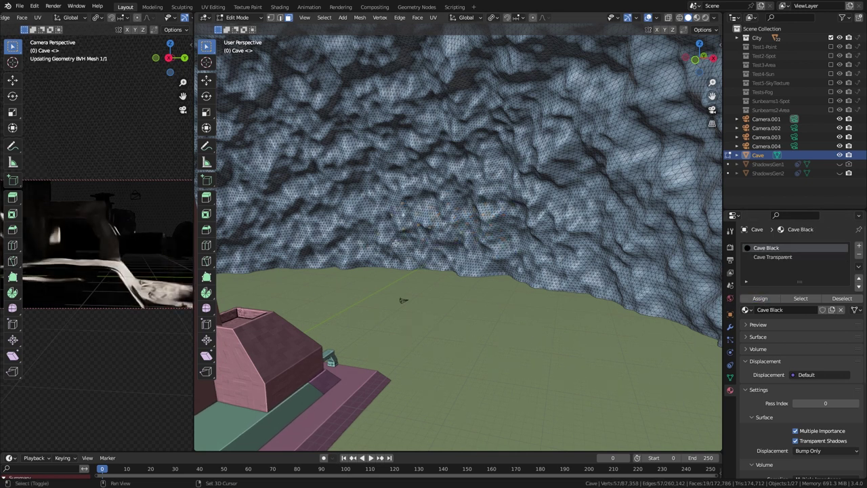
{"action": "left_click", "coordinate": [772, 257]}
{"action": "left_click", "coordinate": [362, 225]}
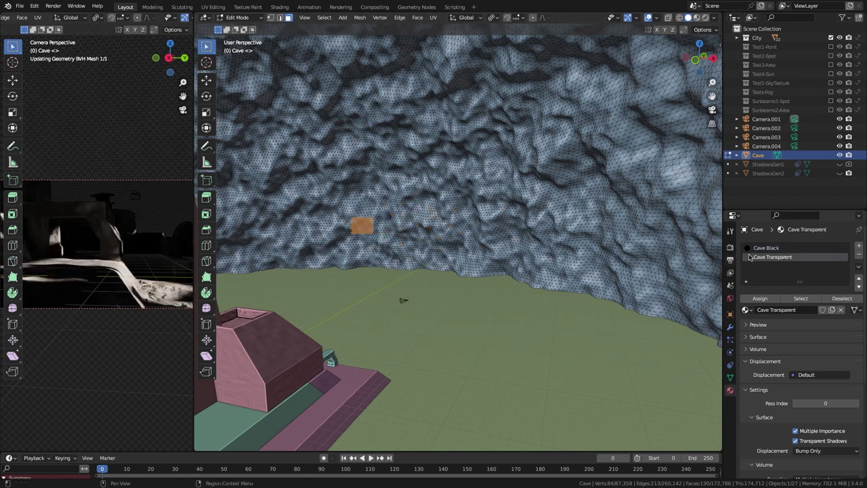
{"action": "left_click", "coordinate": [363, 206]}
{"action": "left_click", "coordinate": [760, 298]}
{"action": "left_click", "coordinate": [398, 203]}
{"action": "left_click", "coordinate": [760, 299]}
Fill in small faces between the wall openings, assigning Cave Transparent after each selection
{"action": "left_click", "coordinate": [398, 222]}
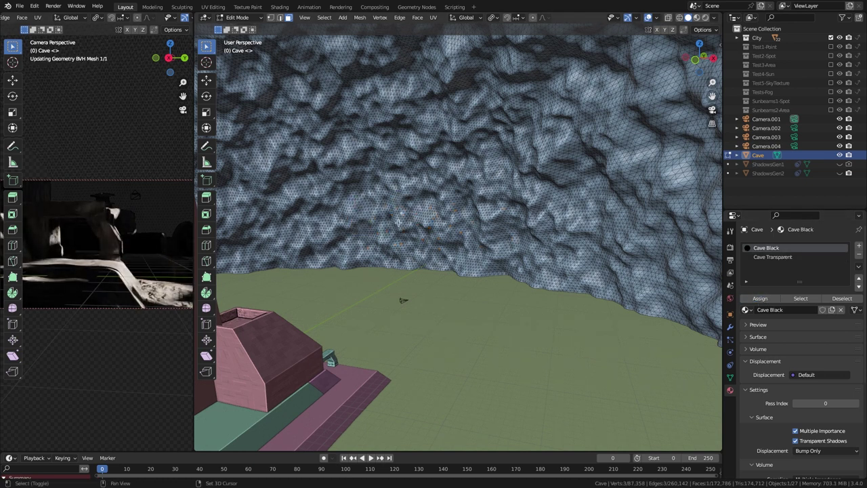
{"action": "left_click", "coordinate": [410, 226], "text": "shift"}
{"action": "left_click", "coordinate": [772, 258]}
{"action": "left_click", "coordinate": [760, 298]}
{"action": "left_click", "coordinate": [408, 221]}
{"action": "left_click", "coordinate": [772, 257]}
{"action": "left_click", "coordinate": [760, 298]}
{"action": "left_click", "coordinate": [401, 217]}
{"action": "left_click", "coordinate": [423, 225], "text": "shift"}
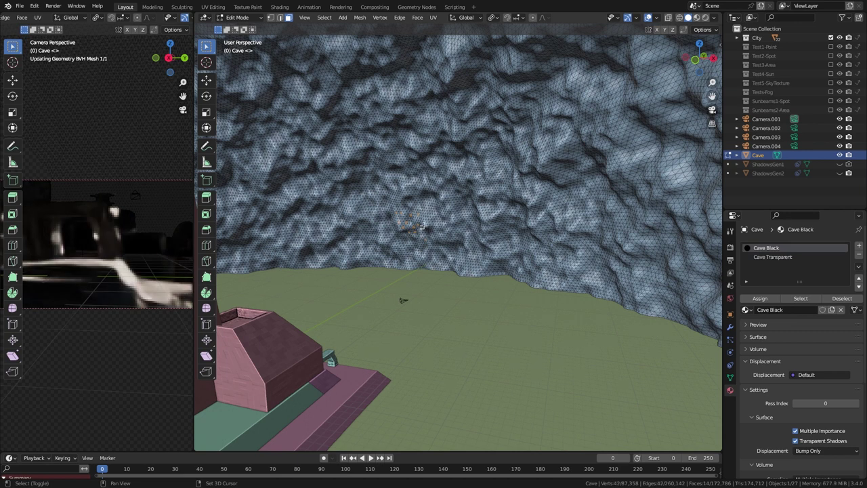
{"action": "left_click", "coordinate": [772, 257]}
{"action": "left_click", "coordinate": [756, 299]}
{"action": "left_click", "coordinate": [443, 220], "text": "shift"}
{"action": "left_click", "coordinate": [772, 257]}
{"action": "left_click", "coordinate": [759, 299]}
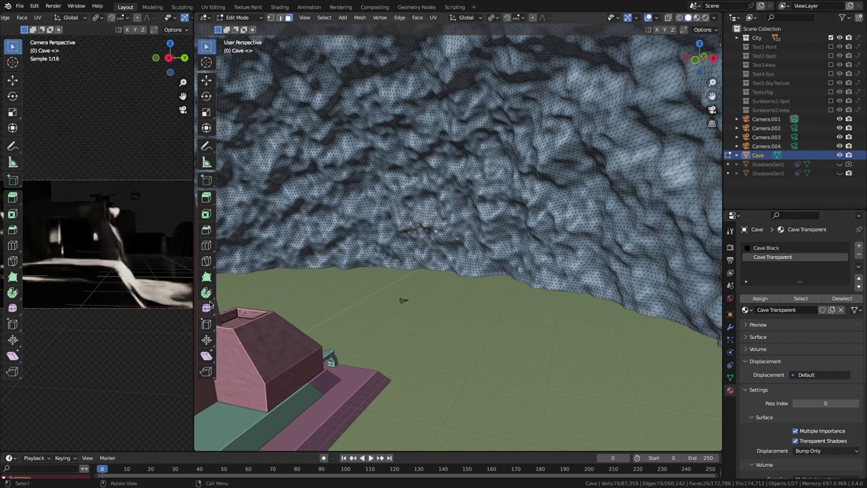
Reset the whole Cave mesh to Cave Black and return to Object Mode
{"action": "key", "text": "a"}
{"action": "left_click", "coordinate": [766, 247]}
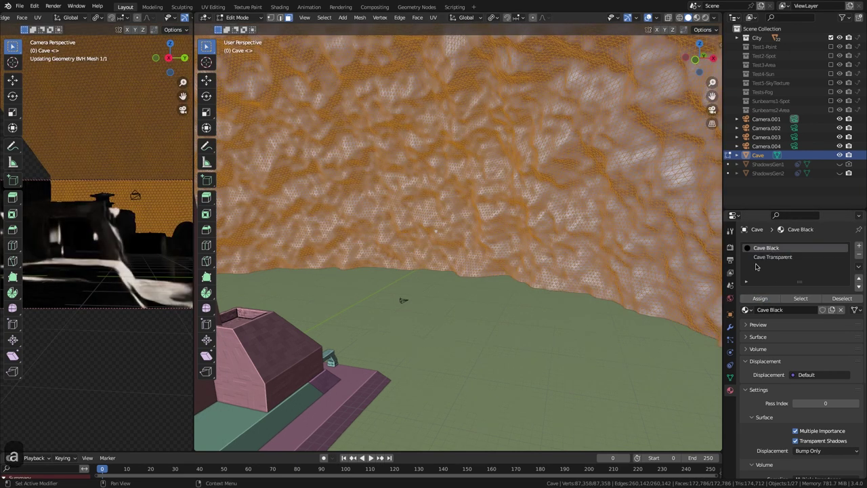
{"action": "left_click", "coordinate": [759, 298]}
{"action": "key", "text": "Tab"}
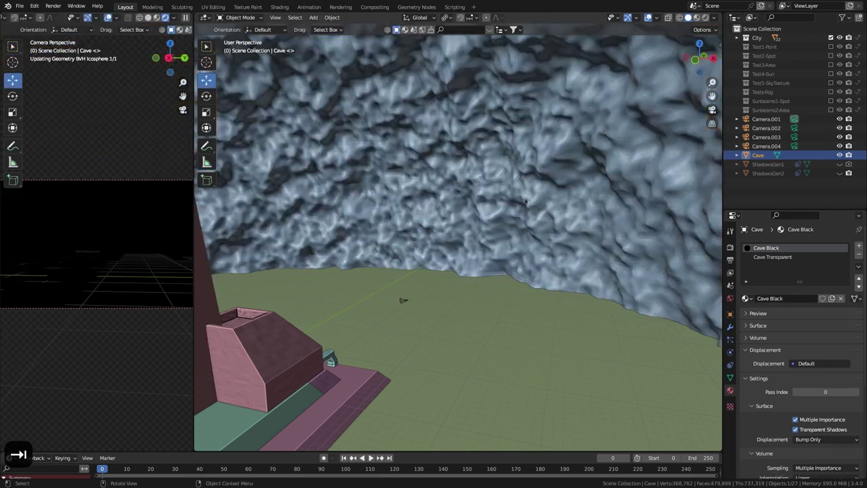
Hide the Cave in the viewport and add a cylinder mesh at the city's center
{"action": "left_click", "coordinate": [839, 155]}
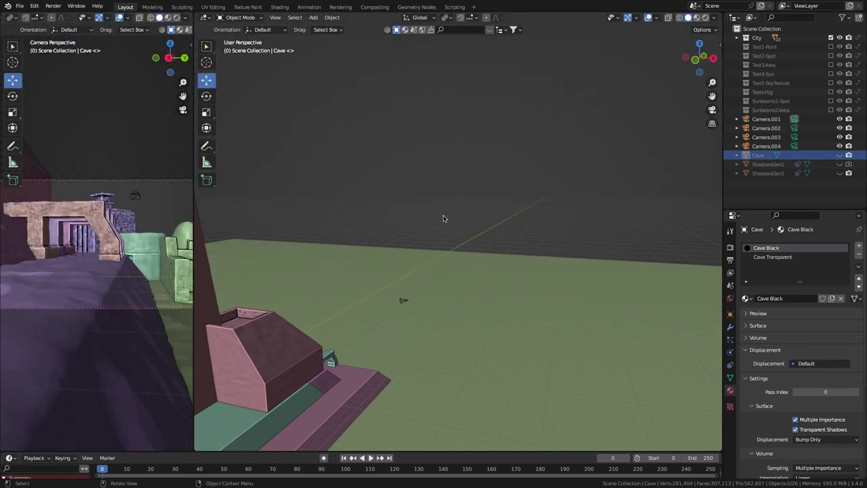
{"action": "scroll", "coordinate": [443, 215], "scroll_direction": "down", "scroll_amount": 5}
{"action": "key", "text": "shift+a"}
{"action": "mouse_move", "coordinate": [481, 272]}
{"action": "left_click", "coordinate": [519, 124]}
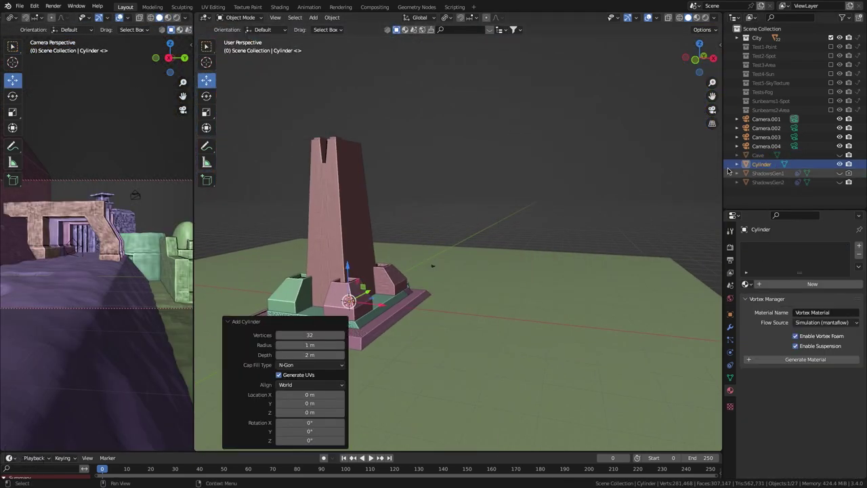
Copy the Copy Location and Copy Rotation constraints from ShadowsGen1 to the Cylinder
{"action": "left_click", "coordinate": [768, 174], "text": "ctrl"}
{"action": "left_click", "coordinate": [836, 261]}
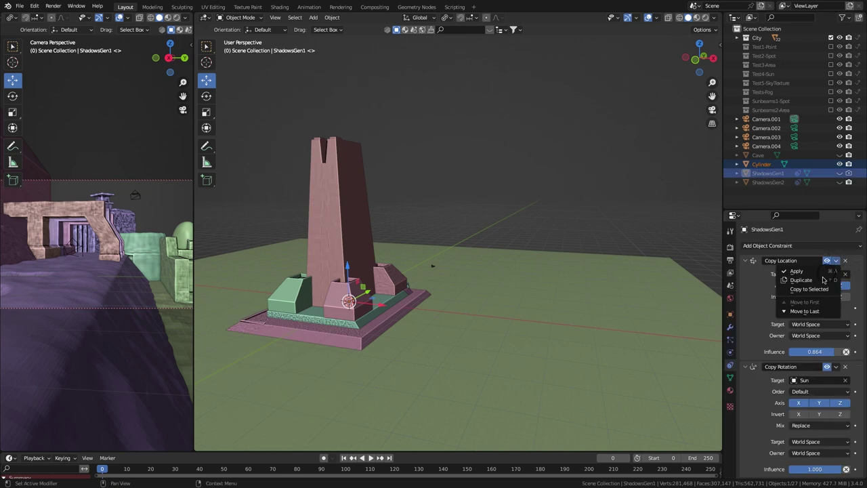
{"action": "left_click", "coordinate": [818, 290]}
{"action": "left_click", "coordinate": [836, 366]}
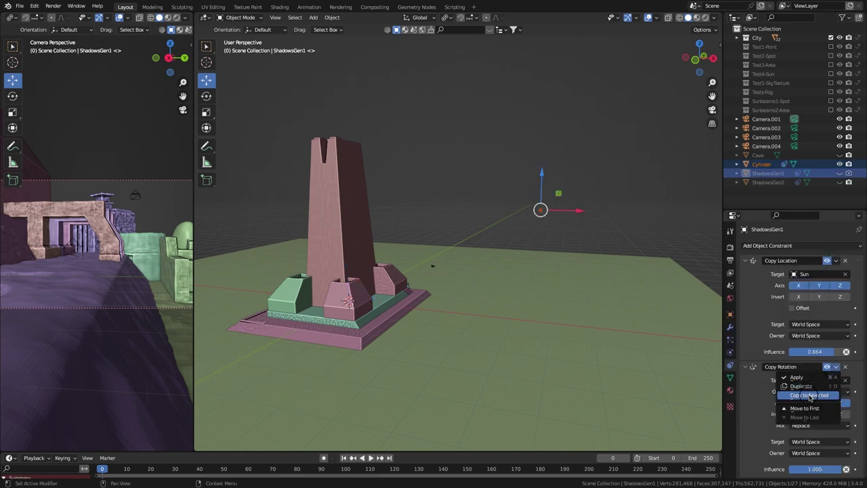
{"action": "left_click", "coordinate": [787, 401]}
Set the influence of the Cylinder's Copy Location constraint to 0.55
{"action": "left_click", "coordinate": [762, 164]}
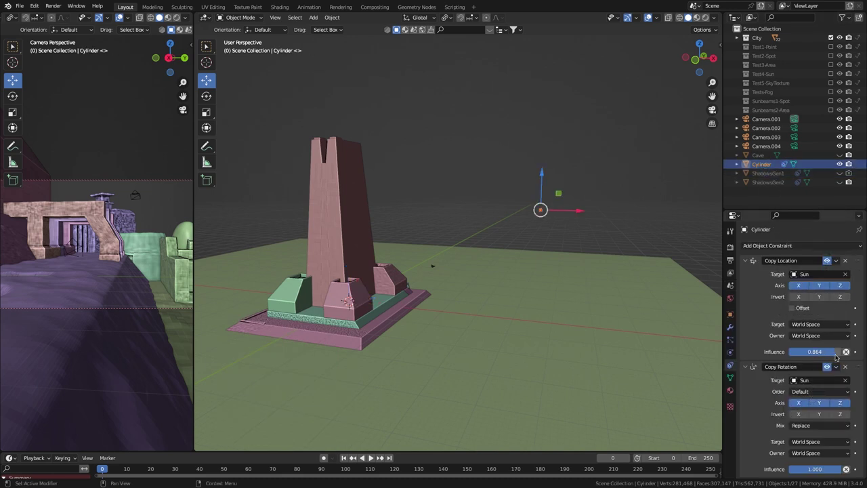
{"action": "left_click", "coordinate": [812, 351]}
{"action": "type", "text": ".556"}
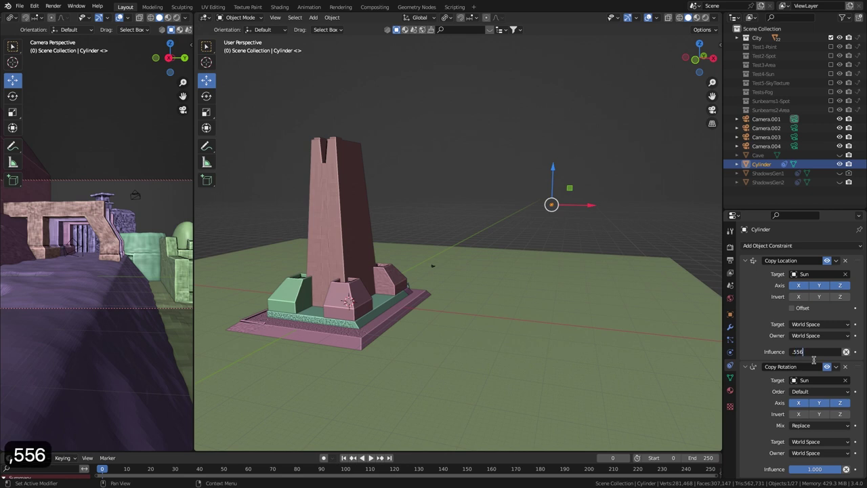
{"action": "key", "text": "BackSpace"}
{"action": "key", "text": "Return"}
Show the Cave in the viewport again and set the Cylinder's Z scale to 100
{"action": "left_click", "coordinate": [840, 155]}
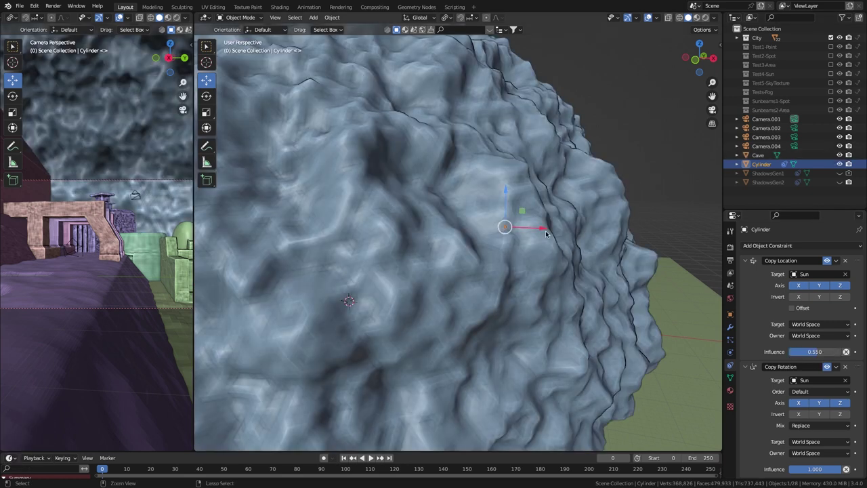
{"action": "scroll", "coordinate": [560, 211], "scroll_direction": "up", "scroll_amount": 3}
{"action": "scroll", "coordinate": [562, 210], "scroll_direction": "down", "scroll_amount": 5}
{"action": "left_click", "coordinate": [730, 313]}
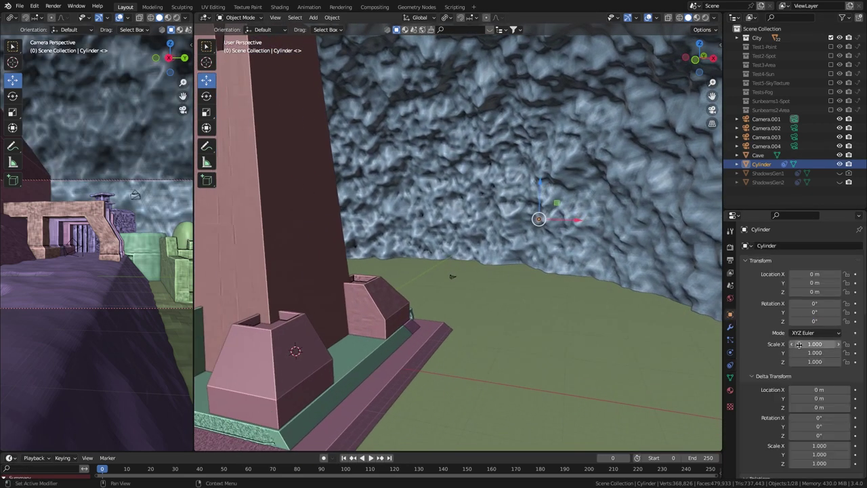
{"action": "left_click", "coordinate": [815, 362]}
{"action": "type", "text": "100"}
{"action": "key", "text": "Return"}
{"action": "middle_click_drag", "start_coordinate": [562, 216], "coordinate": [476, 216]}
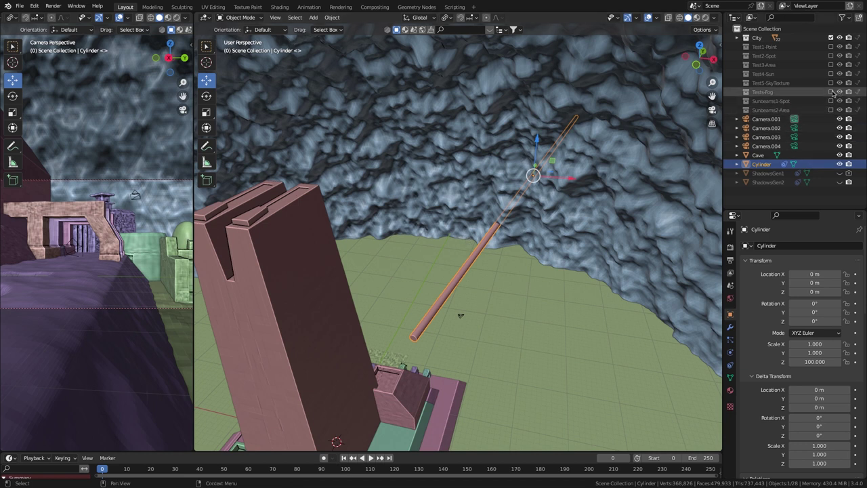
Enable the Tests-Fog collection and add an ico sphere to it with a 100 m radius at Z 6 m
{"action": "left_click", "coordinate": [747, 92]}
{"action": "key", "text": "shift+a"}
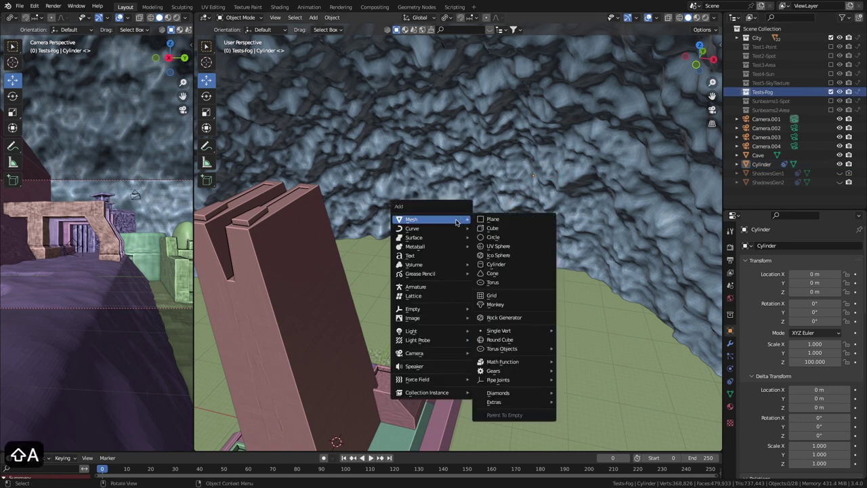
{"action": "left_click", "coordinate": [499, 258]}
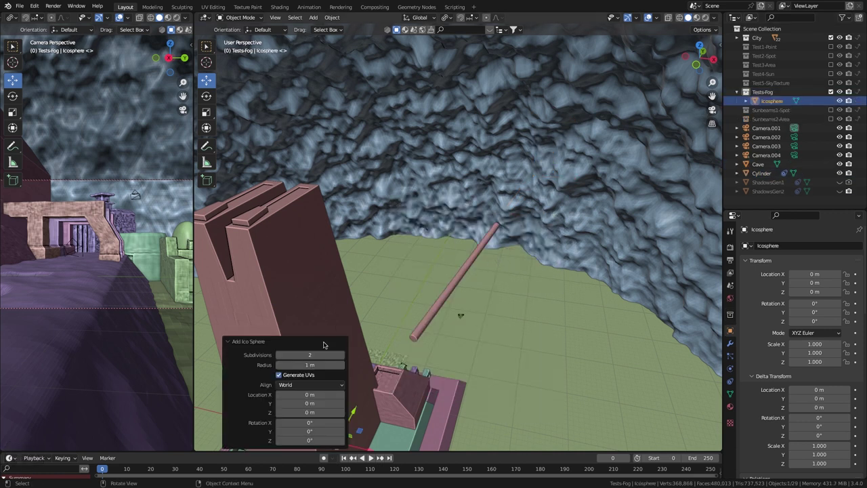
{"action": "left_click", "coordinate": [313, 364]}
{"action": "type", "text": "100"}
{"action": "key", "text": "Return"}
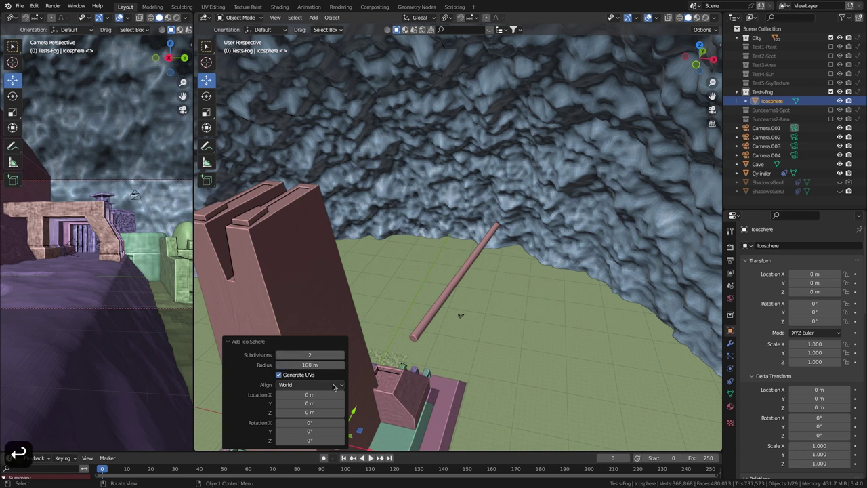
{"action": "left_click", "coordinate": [310, 411]}
{"action": "type", "text": "6"}
{"action": "key", "text": "Return"}
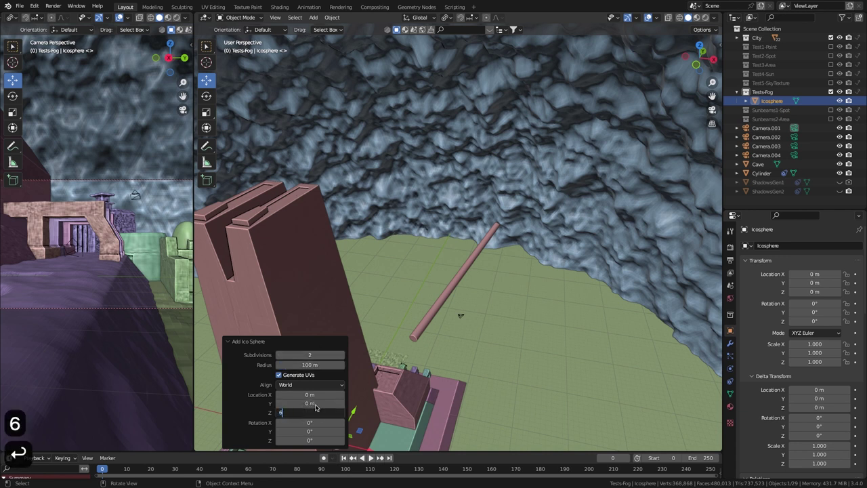
Turn the camera viewport into a Shader Editor, create a new material for the ico sphere and delete its Principled BSDF node
{"action": "left_click", "coordinate": [11, 17]}
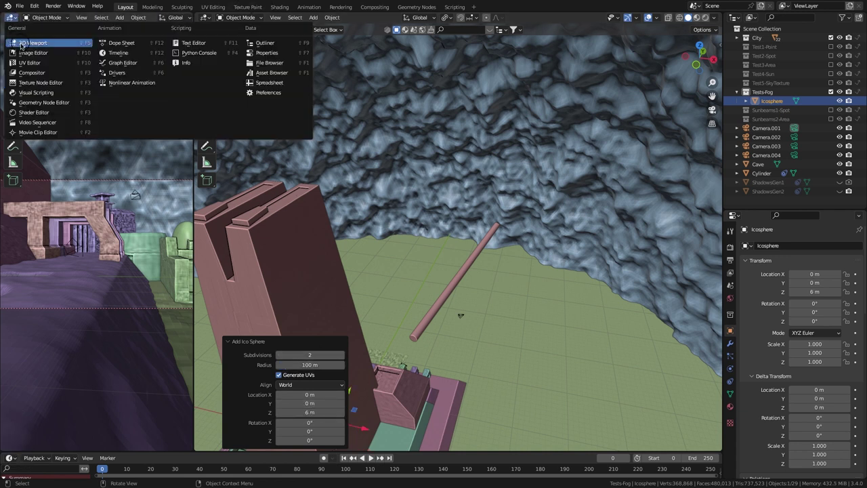
{"action": "left_click", "coordinate": [34, 93]}
{"action": "scroll", "coordinate": [151, 21], "scroll_direction": "down", "scroll_amount": 5}
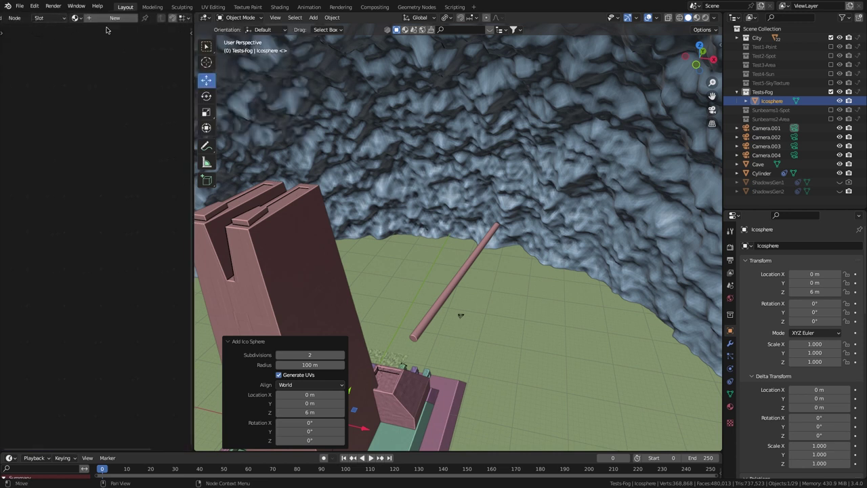
{"action": "left_click", "coordinate": [108, 21]}
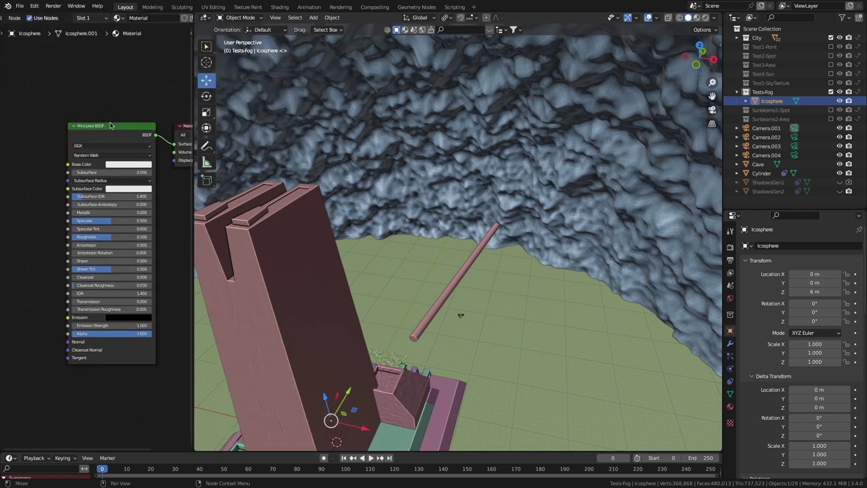
{"action": "key", "text": "Delete"}
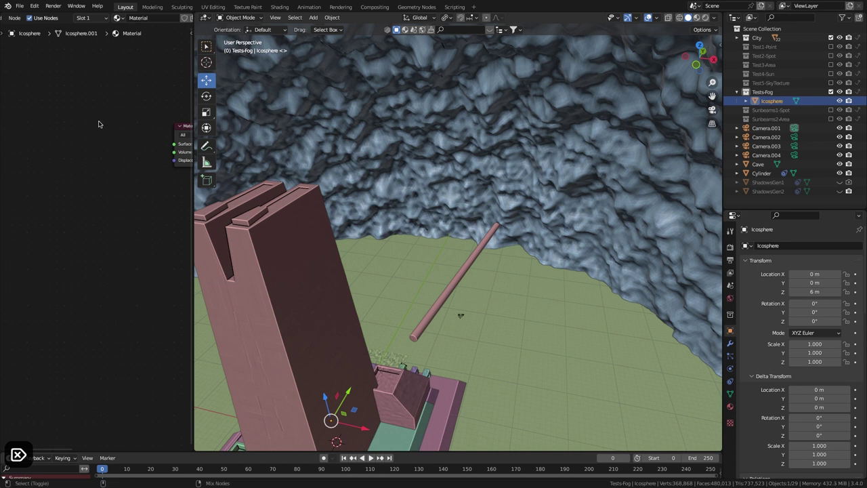
Add a Principled Volume node and connect it to the Volume input of the material output
{"action": "key", "text": "shift+a"}
{"action": "type", "text": "vol"}
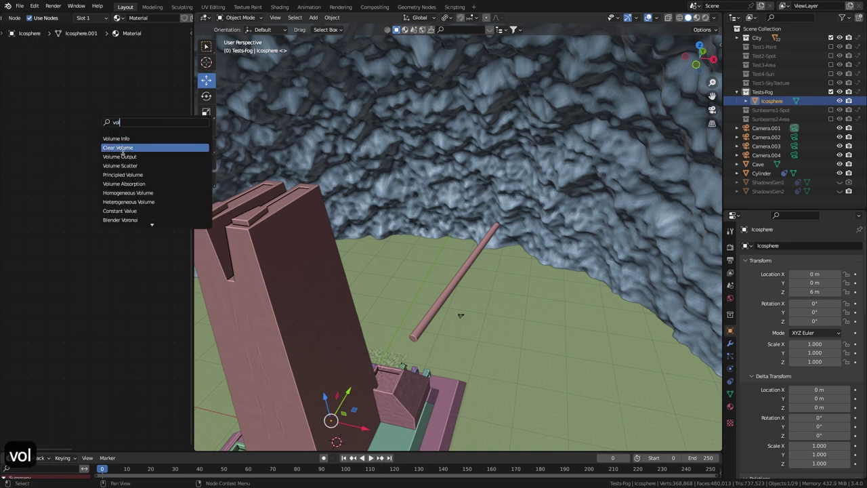
{"action": "left_click", "coordinate": [122, 174]}
{"action": "left_click", "coordinate": [71, 184]}
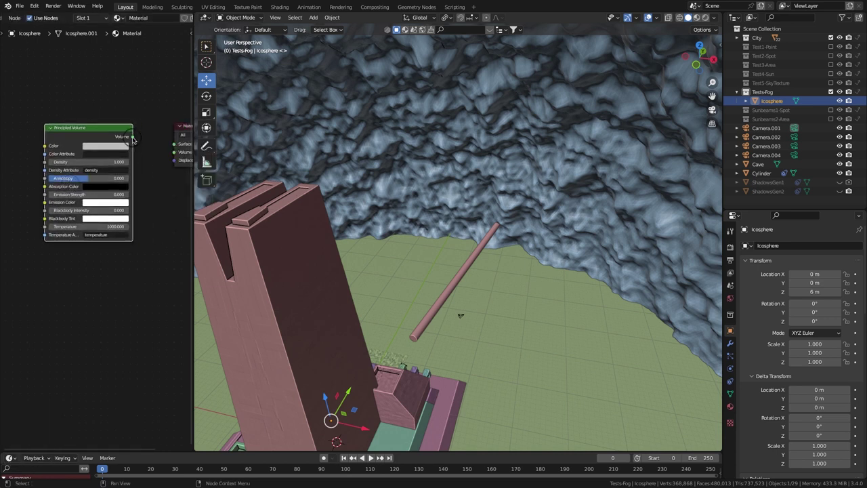
{"action": "left_click_drag", "start_coordinate": [133, 137], "coordinate": [174, 152]}
Set the Principled Volume's density to 0.005 and its anisotropy to 0.1
{"action": "left_click", "coordinate": [82, 162]}
{"action": "type", "text": "005"}
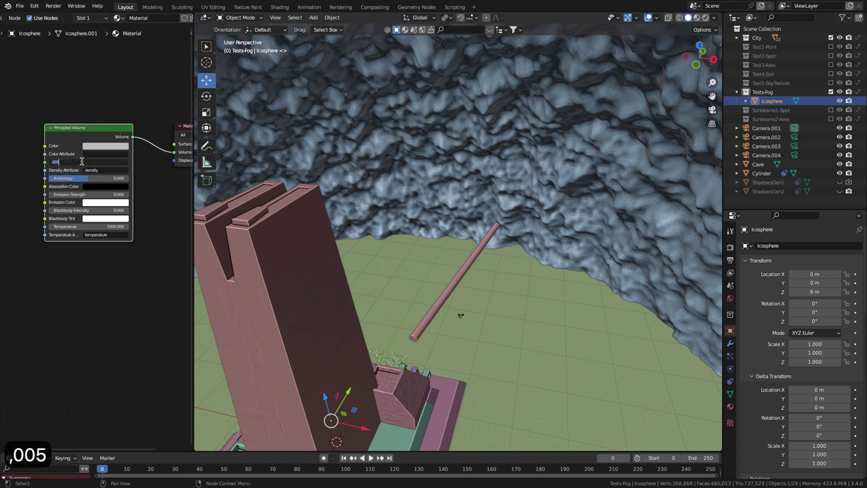
{"action": "key", "text": "Return"}
{"action": "left_click", "coordinate": [90, 177]}
{"action": "type", "text": ",1"}
{"action": "key", "text": "Return"}
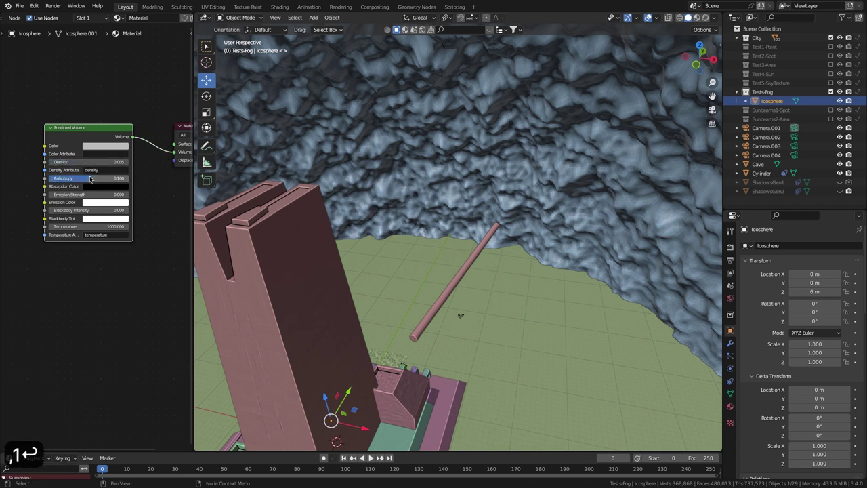
Rename both the volume material and the ico sphere object to Tests-Fog
{"action": "left_click", "coordinate": [158, 18]}
{"action": "type", "text": "Te"}
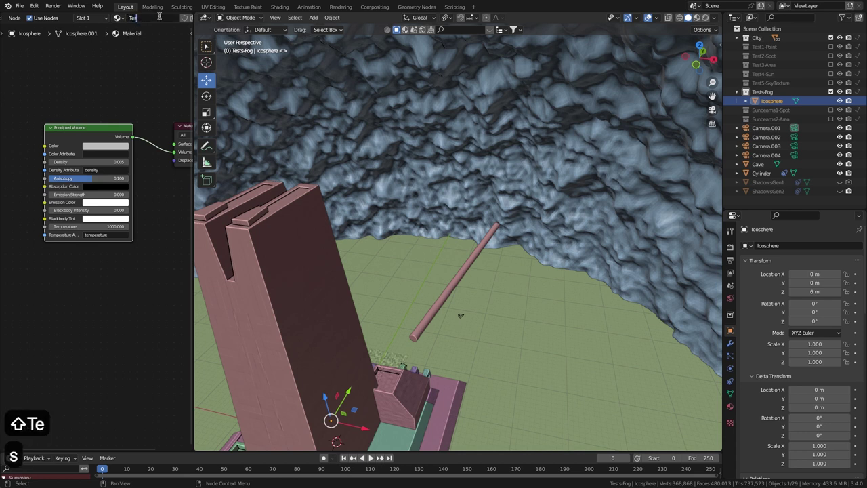
{"action": "type", "text": "sts-Fog"}
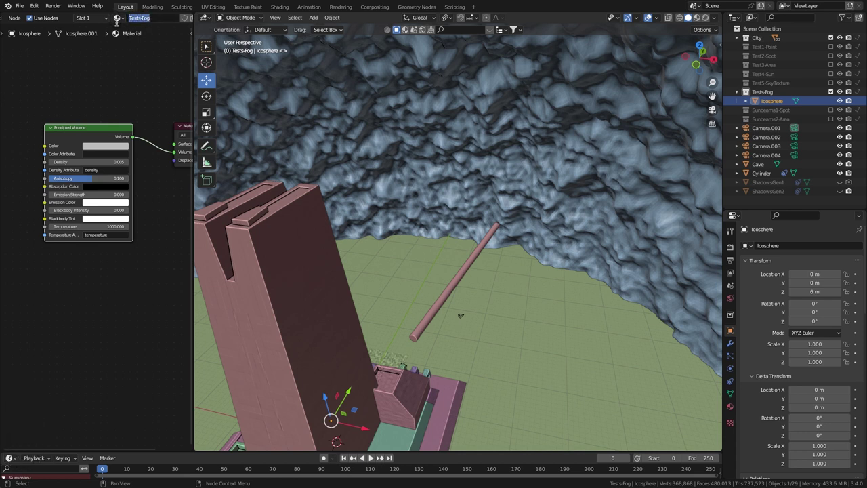
{"action": "double_click", "coordinate": [772, 100]}
{"action": "type", "text": "Tests-Fog"}
{"action": "key", "text": "Return"}
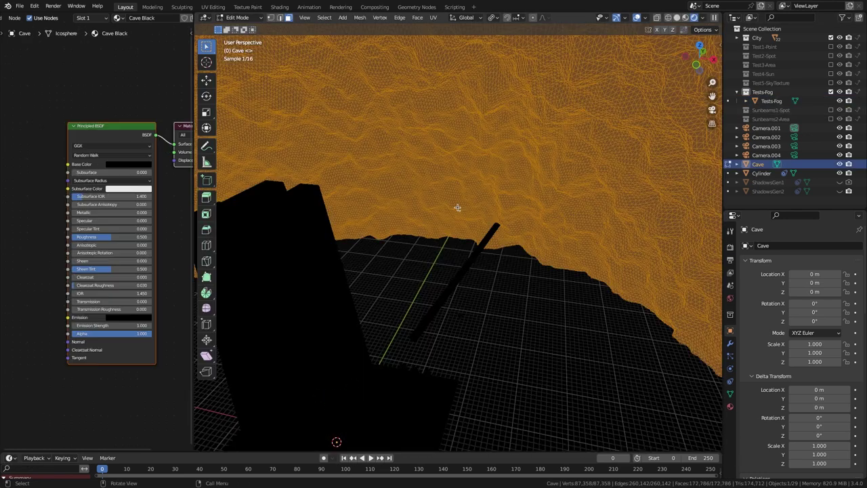
Select scattered single faces on the Cave wall around the cylinder's far end and assign Cave Transparent to them
{"action": "left_click", "coordinate": [457, 208]}
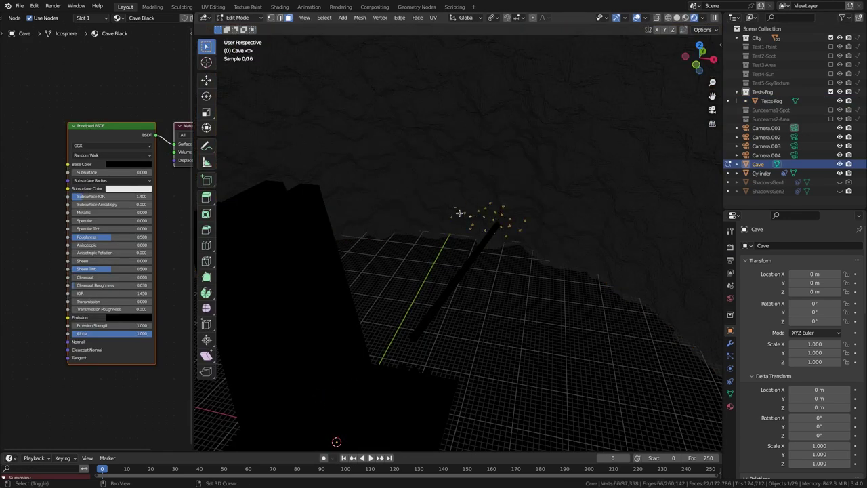
{"action": "left_click", "coordinate": [731, 406]}
{"action": "left_click", "coordinate": [772, 257]}
{"action": "left_click", "coordinate": [760, 298]}
{"action": "left_click", "coordinate": [505, 197]}
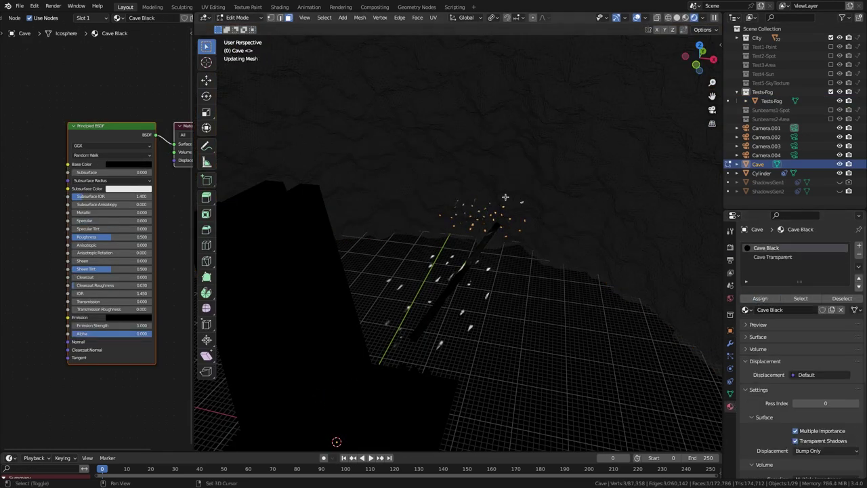
{"action": "left_click", "coordinate": [476, 187], "text": "shift"}
{"action": "left_click", "coordinate": [457, 183], "text": "shift"}
{"action": "left_click", "coordinate": [524, 195], "text": "shift"}
Preview the openings through the camera, and set the small camera viewport to rendered shading with the full frame in view
{"action": "key", "text": "KP_0"}
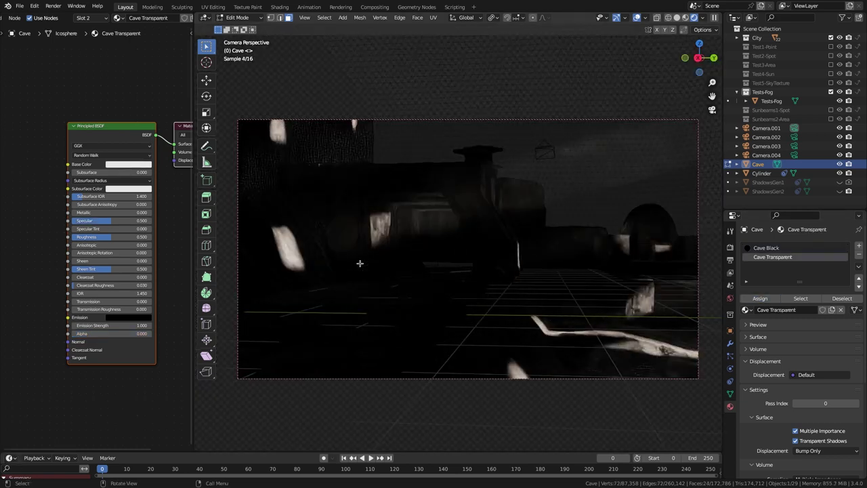
{"action": "key", "text": "z"}
{"action": "key", "text": "KP_0"}
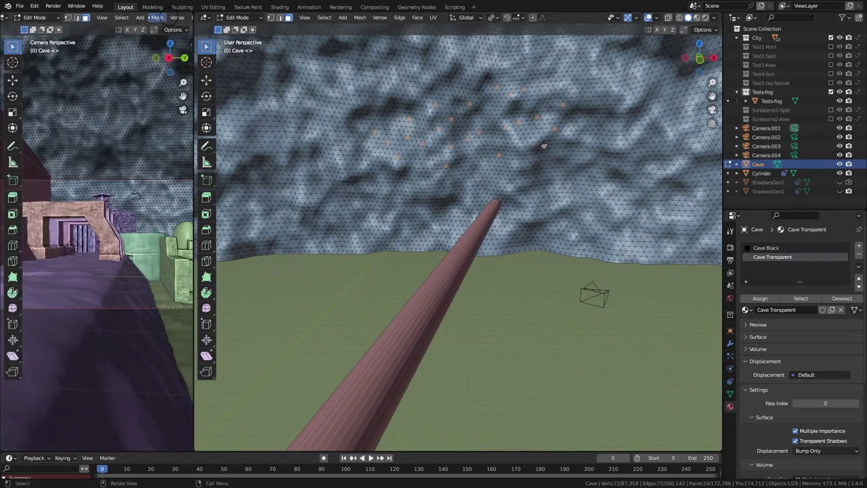
{"action": "middle_click_drag", "start_coordinate": [156, 18], "coordinate": [27, 18]}
{"action": "left_click", "coordinate": [176, 18]}
{"action": "scroll", "coordinate": [141, 240], "scroll_direction": "down", "scroll_amount": 5}
{"action": "middle_click_drag", "start_coordinate": [141, 240], "coordinate": [176, 271]}
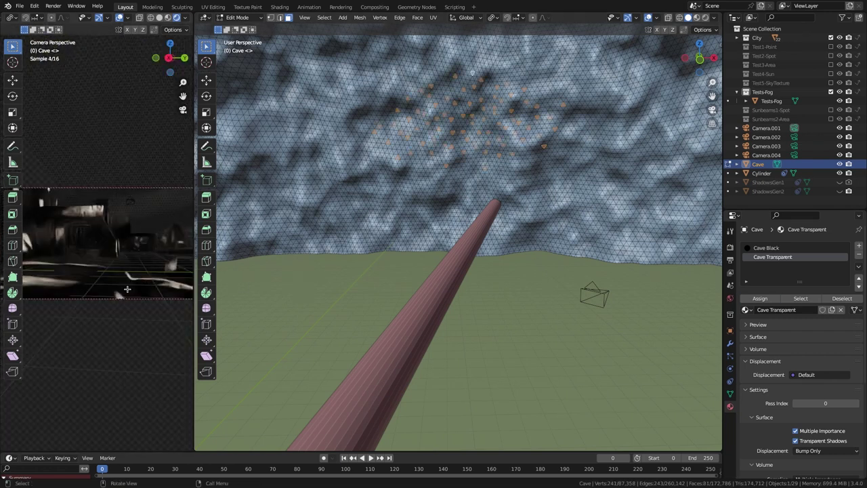
Select more scattered Cave faces among the existing openings and assign Cave Transparent to them
{"action": "left_click", "coordinate": [467, 115], "text": "shift"}
{"action": "left_click", "coordinate": [769, 258]}
{"action": "left_click", "coordinate": [499, 140], "text": "shift"}
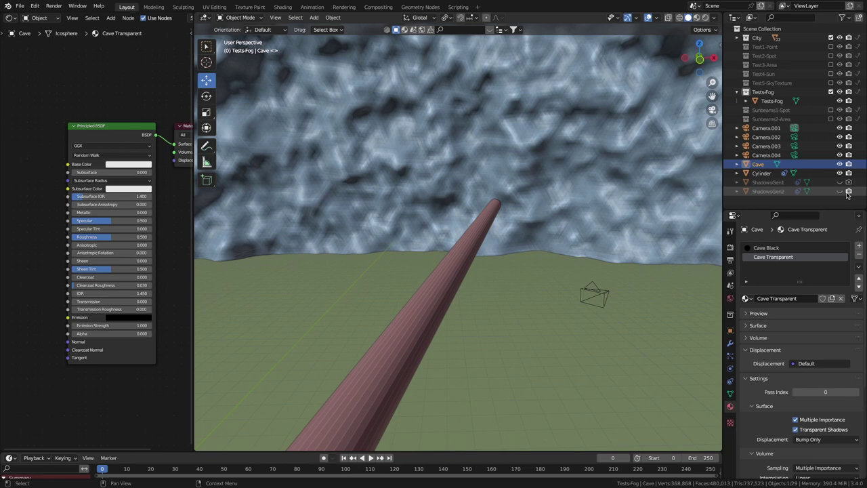
Hide the Cylinder and preview the light beams inside the Cave in rendered shading
{"action": "left_click", "coordinate": [840, 173]}
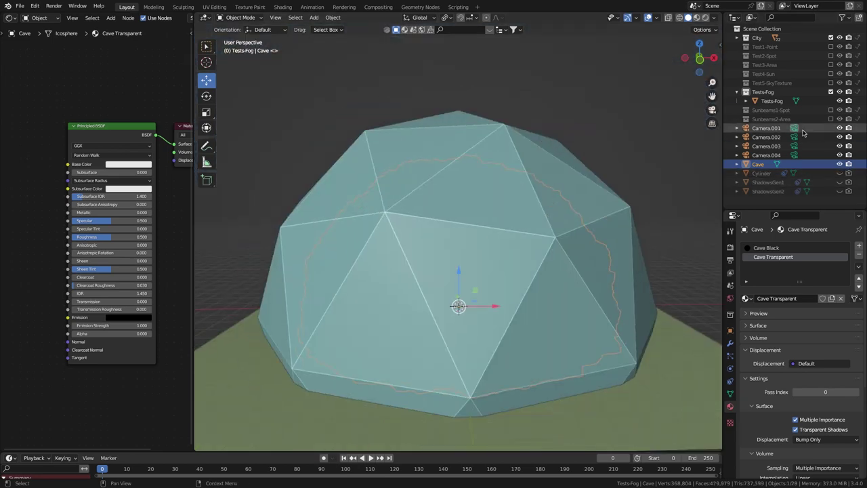
{"action": "left_click", "coordinate": [771, 101]}
{"action": "left_click", "coordinate": [758, 165]}
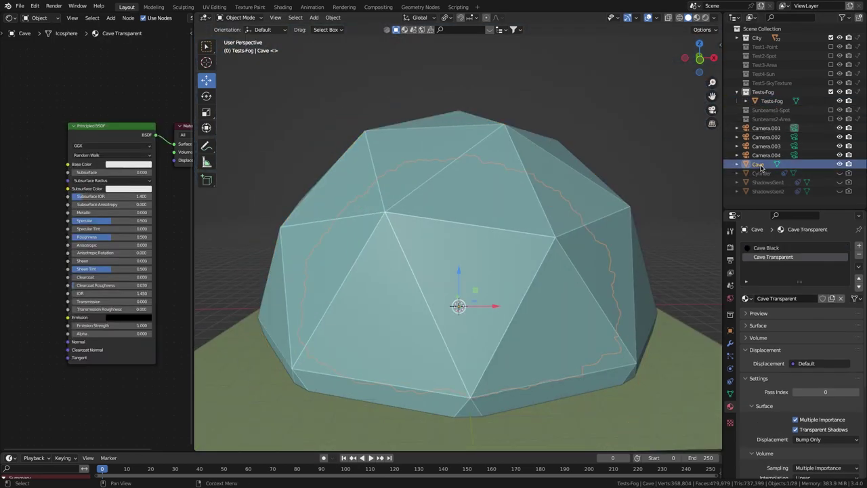
{"action": "scroll", "coordinate": [542, 243], "scroll_direction": "up", "scroll_amount": 6}
{"action": "mouse_move", "coordinate": [583, 237]}
{"action": "middle_mouse_down"}
{"action": "mouse_move", "coordinate": [525, 251]}
{"action": "mouse_move", "coordinate": [516, 234]}
{"action": "mouse_move", "coordinate": [586, 133]}
{"action": "middle_mouse_up"}
{"action": "key", "text": "z"}
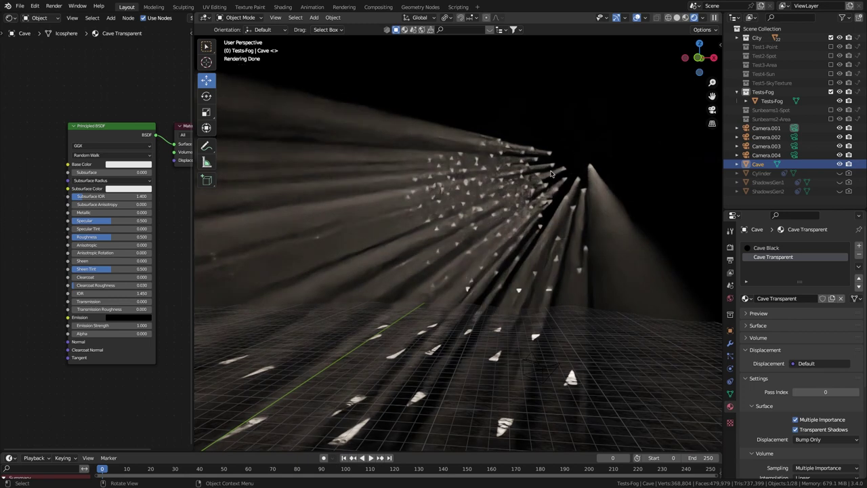
Turn the Shader Editor back into a 3D Viewport and scale the Tests-Fog sphere down slightly to fit within the Cave
{"action": "left_click", "coordinate": [11, 18]}
{"action": "left_click", "coordinate": [20, 43]}
{"action": "key", "text": "KP_Decimal"}
{"action": "left_click", "coordinate": [153, 218]}
{"action": "key", "text": "s"}
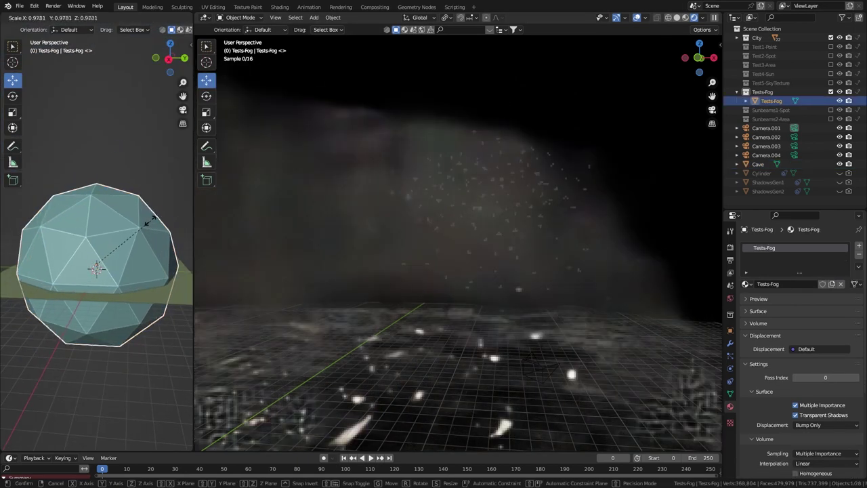
{"action": "left_click", "coordinate": [147, 223]}
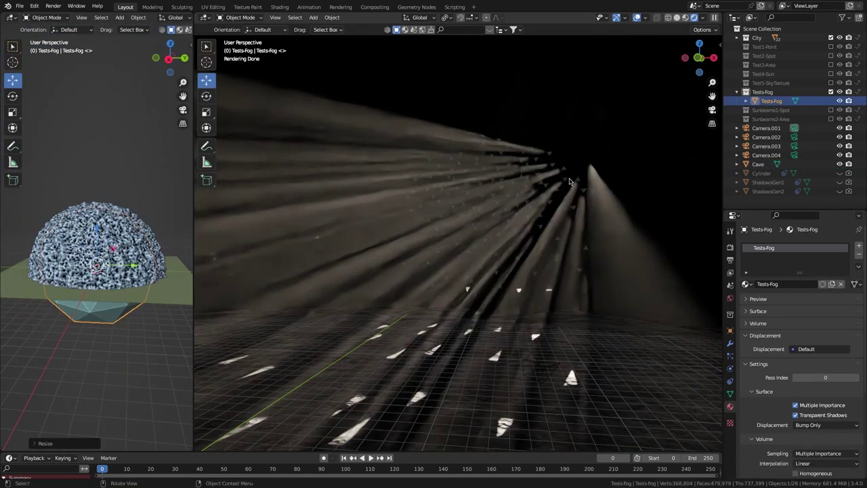
View the fog render through the scene camera and make Camera.002 the active camera
{"action": "key", "text": "KP_0"}
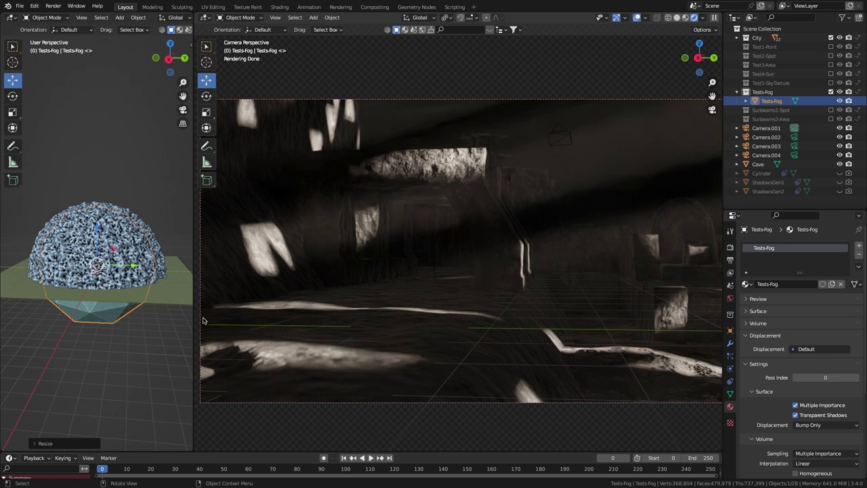
{"action": "left_click", "coordinate": [795, 137]}
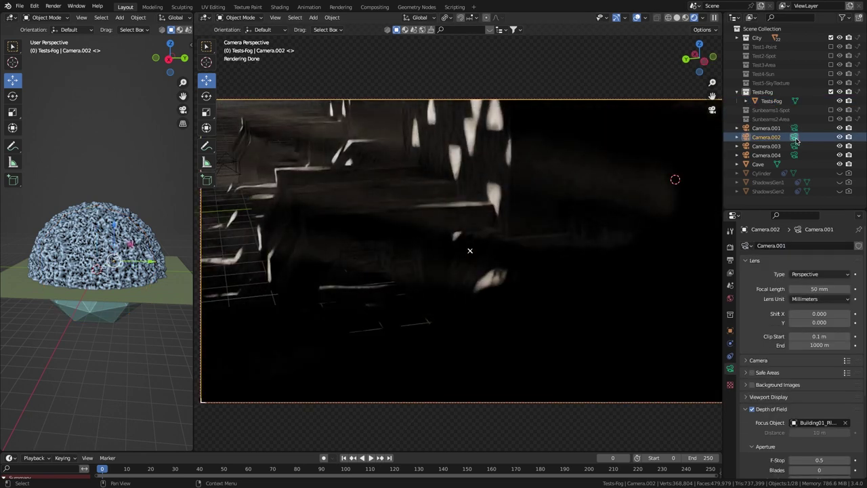
Check the fog render through Camera.003 and Camera.004, and make Camera.001 the active camera
{"action": "left_click", "coordinate": [796, 145]}
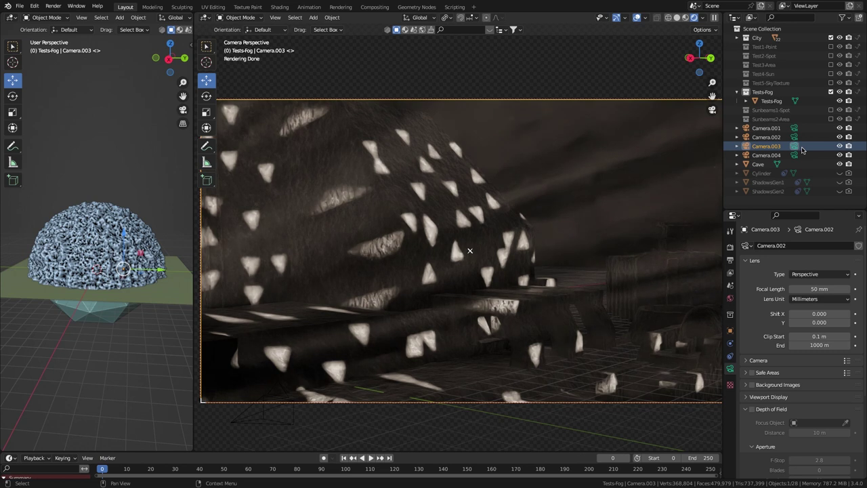
{"action": "left_click", "coordinate": [794, 155]}
{"action": "left_click", "coordinate": [794, 128]}
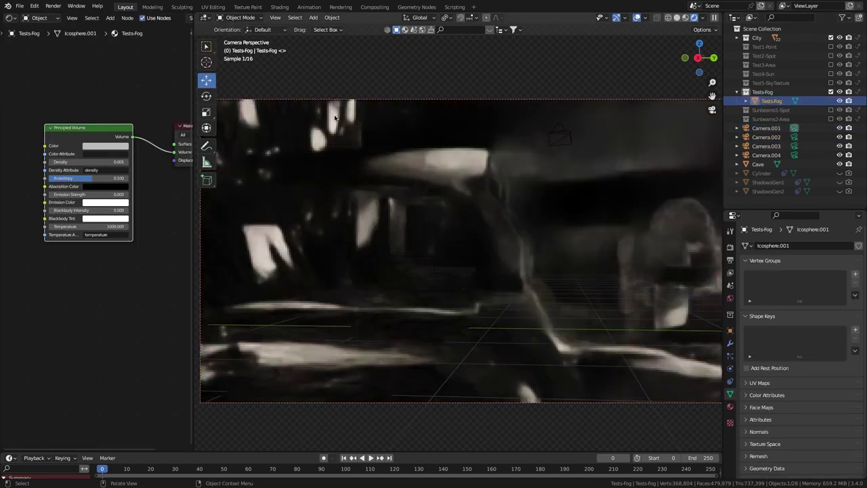
Set the Tests-Fog Principled Volume density to 0.002 and tint its color a slightly bluish grey
{"action": "type", "text": "0.002"}
{"action": "key", "text": "Return"}
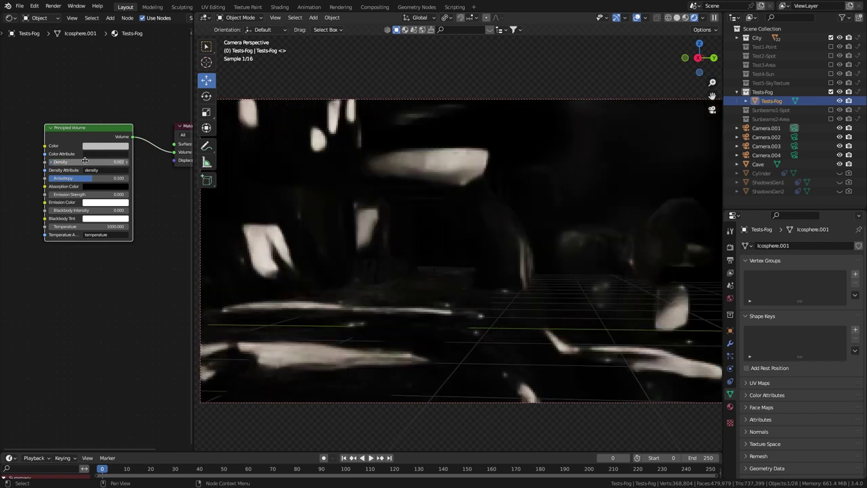
{"action": "left_click", "coordinate": [116, 147]}
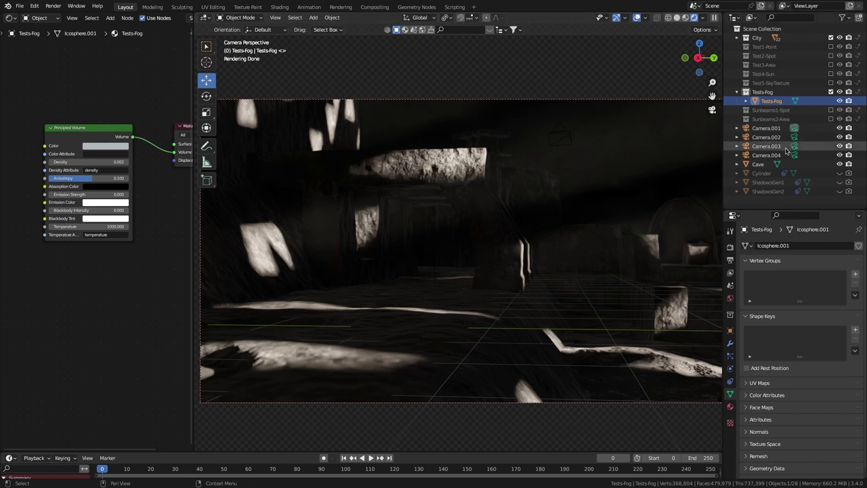
Select the Cave's Cave Black material and set its Principled BSDF Alpha to 0.99
{"action": "left_click", "coordinate": [759, 163]}
{"action": "left_click", "coordinate": [729, 407]}
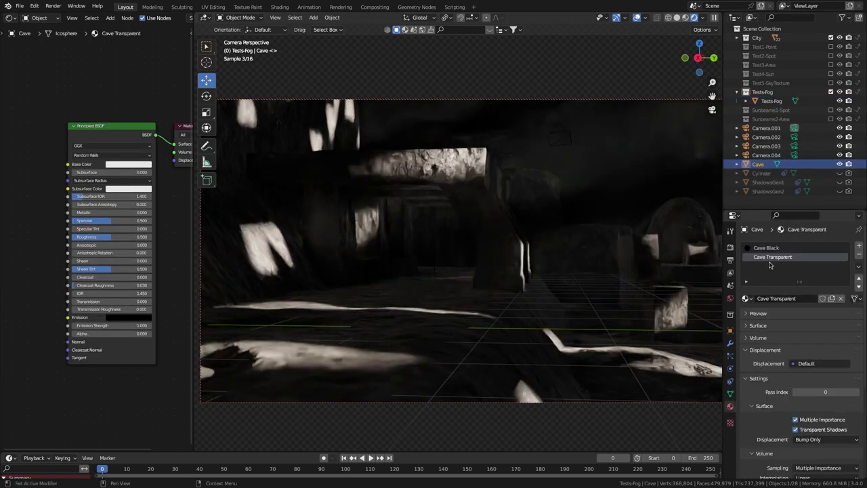
{"action": "left_click", "coordinate": [766, 248]}
{"action": "left_click", "coordinate": [129, 333]}
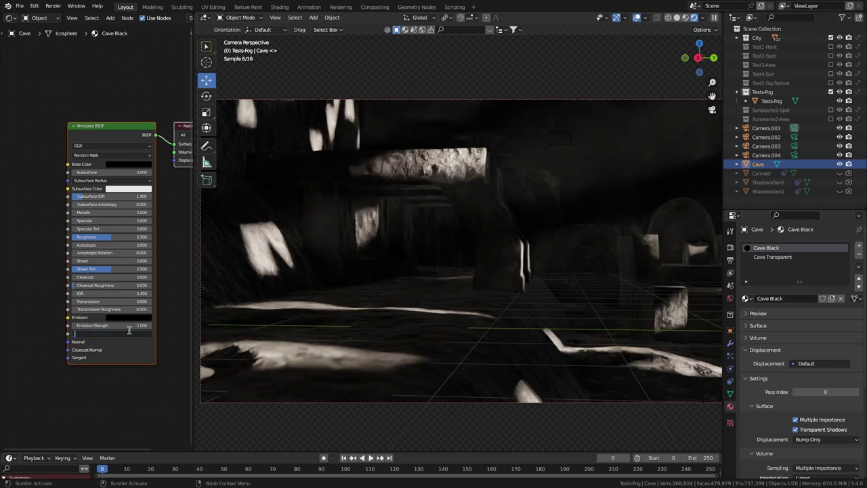
{"action": "type", "text": ".99"}
{"action": "key", "text": "Return"}
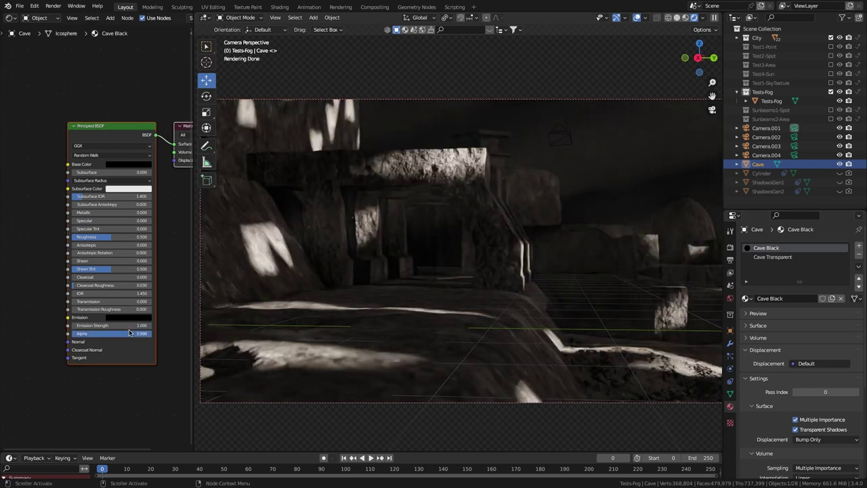
Switch to solid shading, set the Cave Black Alpha to 1 and connect a ColorRamp node to it
{"action": "left_click", "coordinate": [676, 19]}
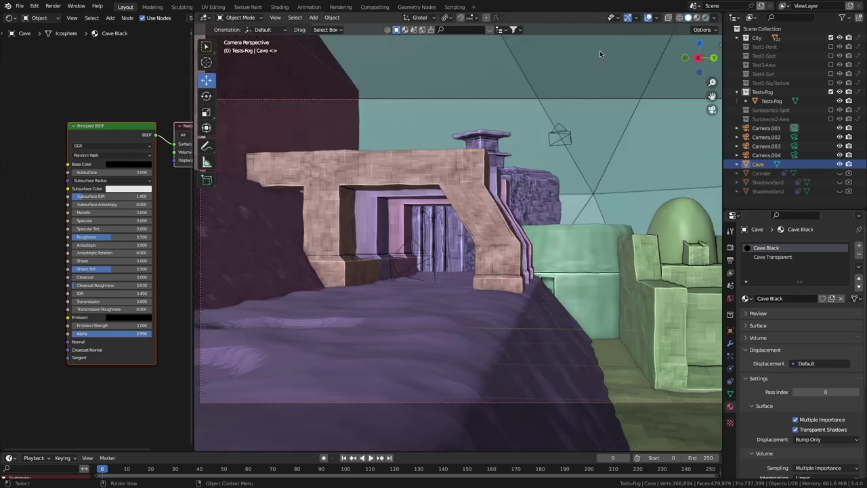
{"action": "left_click", "coordinate": [124, 334]}
{"action": "type", "text": "1"}
{"action": "key", "text": "Return"}
{"action": "left_click_drag", "start_coordinate": [68, 334], "coordinate": [15, 304]}
{"action": "type", "text": "color"}
{"action": "key", "text": "Return"}
{"action": "left_click", "coordinate": [26, 256]}
Feed the ColorRamp with a Noise Texture and drive that texture through Mapping with Object texture coordinates
{"action": "middle_click_drag", "start_coordinate": [25, 251], "coordinate": [172, 230]}
{"action": "scroll", "coordinate": [88, 328], "scroll_direction": "down", "scroll_amount": 4}
{"action": "middle_click_drag", "start_coordinate": [89, 328], "coordinate": [113, 325]}
{"action": "left_click_drag", "start_coordinate": [129, 314], "coordinate": [87, 296]}
{"action": "type", "text": "noi"}
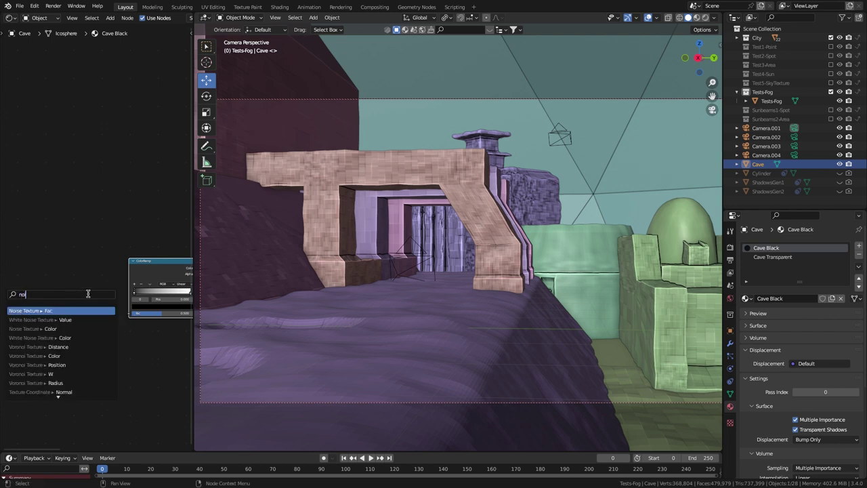
{"action": "key", "text": "Return"}
{"action": "left_click", "coordinate": [78, 264]}
{"action": "key", "text": "ctrl+t"}
{"action": "middle_click_drag", "start_coordinate": [63, 269], "coordinate": [128, 259]}
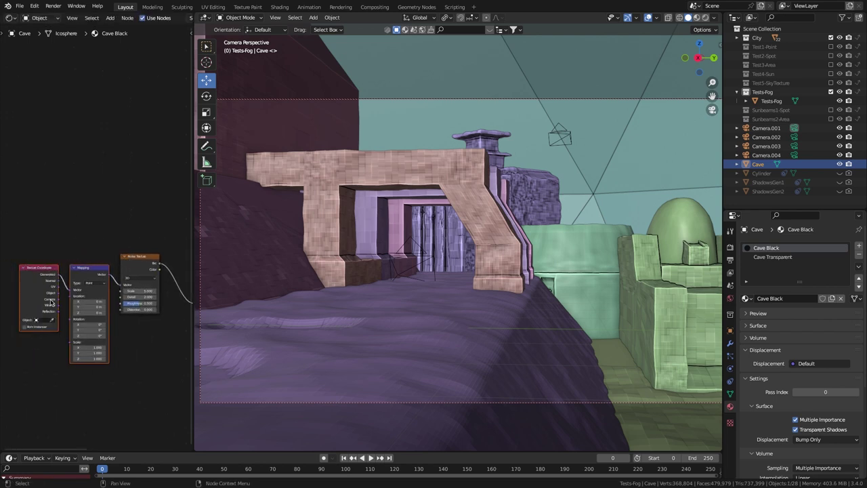
{"action": "left_click_drag", "start_coordinate": [58, 293], "coordinate": [71, 290]}
Set the Noise Texture to scale 0.2, detail 15 and roughness 0.575, and move the ColorRamp's black stop to about 0.488
{"action": "type", "text": "0.2"}
{"action": "key", "text": "Tab"}
{"action": "middle_click_drag", "start_coordinate": [151, 221], "coordinate": [14, 199]}
{"action": "left_click_drag", "start_coordinate": [62, 261], "coordinate": [89, 260]}
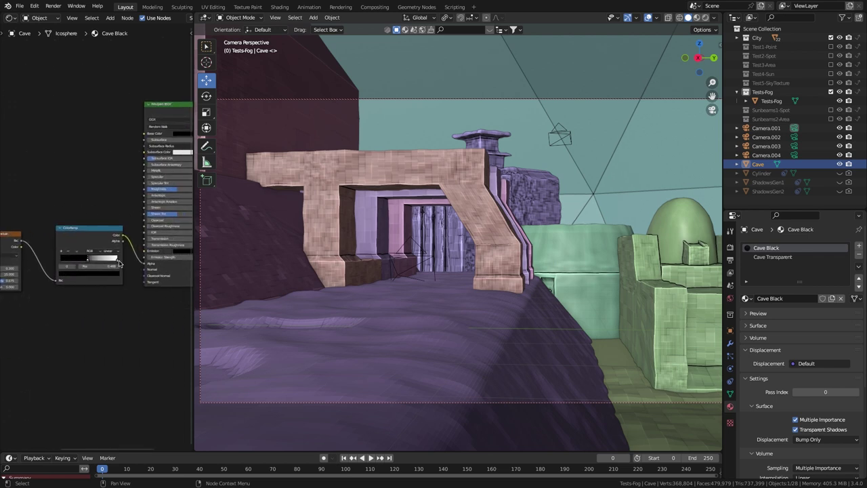
Isolate the Cave in rendered shading, tighten the ColorRamp stops with the black stop at 0.400, and leave local view
{"action": "key", "text": "KP_Divide"}
{"action": "left_click", "coordinate": [705, 18]}
{"action": "scroll", "coordinate": [563, 183], "scroll_direction": "up", "scroll_amount": 8}
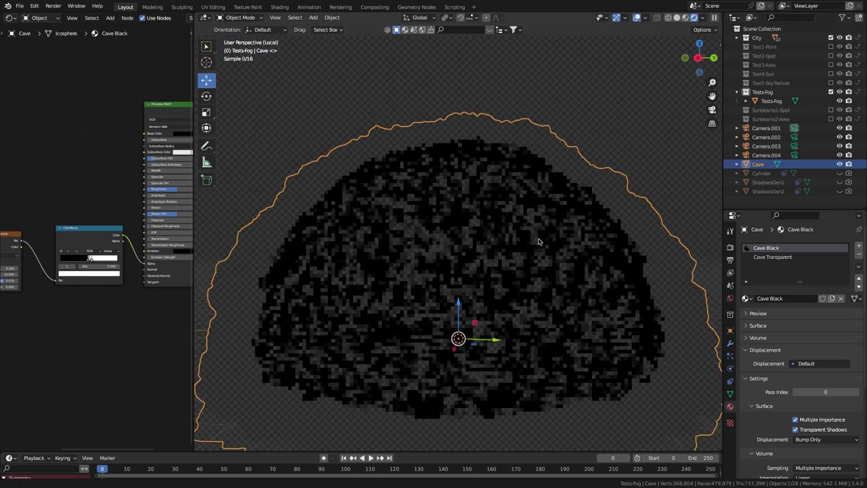
{"action": "middle_click_drag", "start_coordinate": [85, 308], "coordinate": [143, 316]}
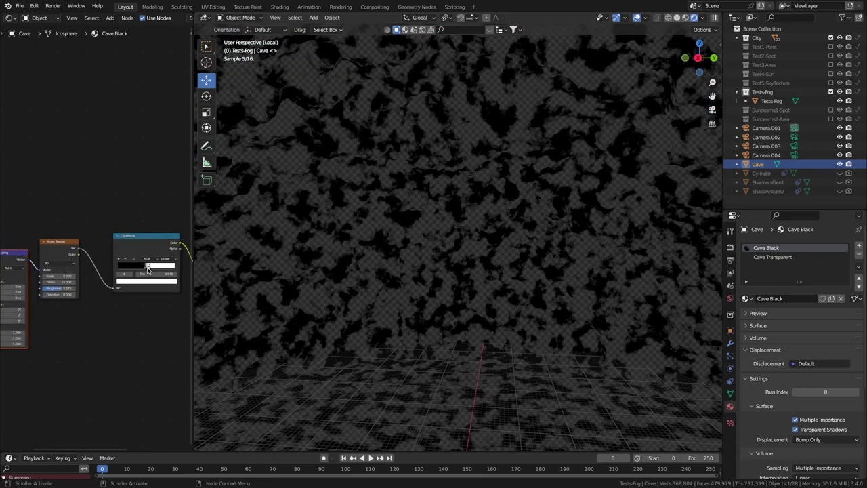
{"action": "left_click_drag", "start_coordinate": [149, 270], "coordinate": [145, 270]}
{"action": "left_click_drag", "start_coordinate": [146, 267], "coordinate": [139, 268]}
{"action": "middle_click_drag", "start_coordinate": [142, 285], "coordinate": [128, 287]}
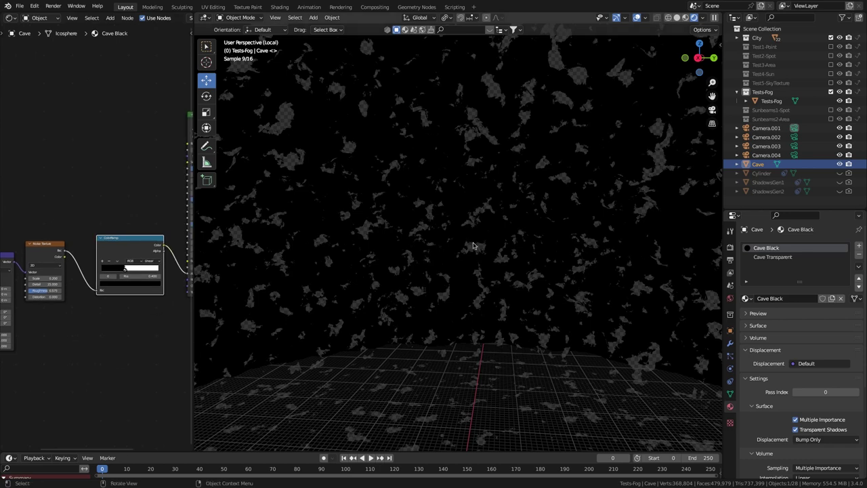
{"action": "key", "text": "KP_Divide"}
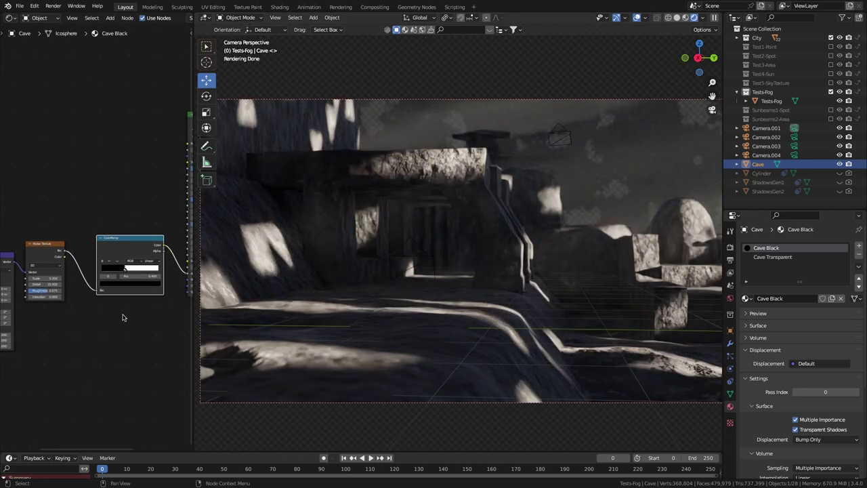
Exclude Tests-Fog from the current view layer and enable it in a new view layer created with copied settings
{"action": "left_click", "coordinate": [831, 91]}
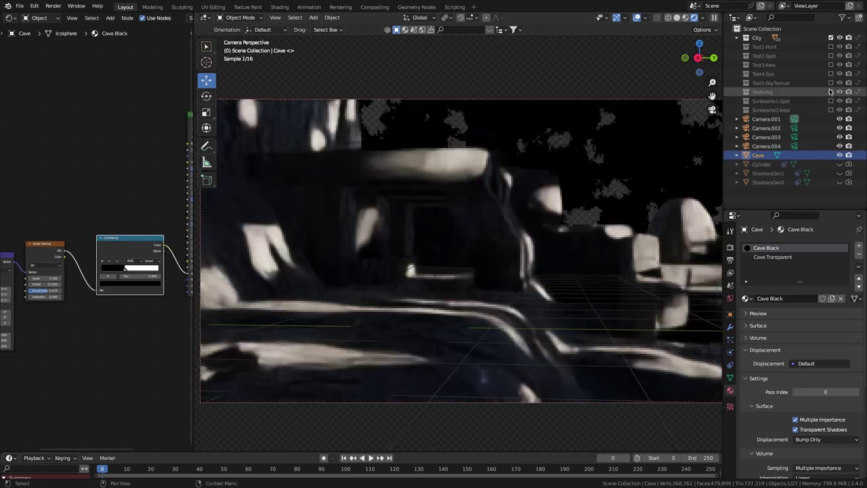
{"action": "left_click", "coordinate": [850, 5]}
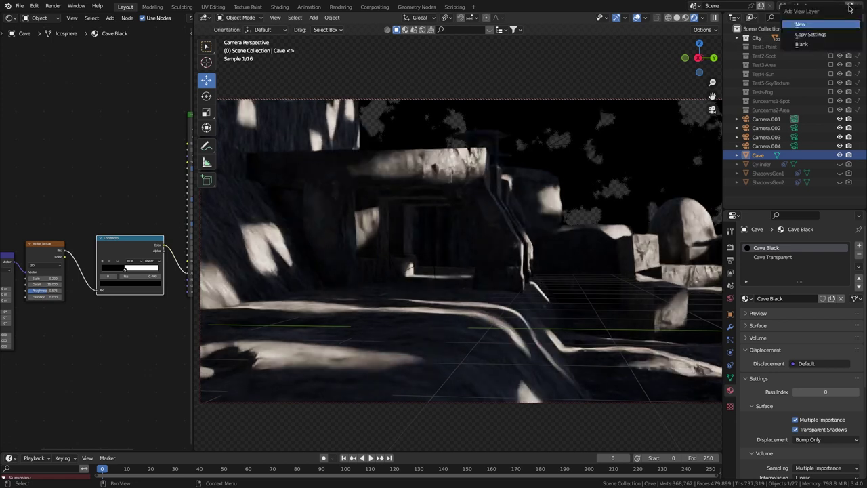
{"action": "left_click", "coordinate": [819, 35]}
{"action": "left_click", "coordinate": [831, 91]}
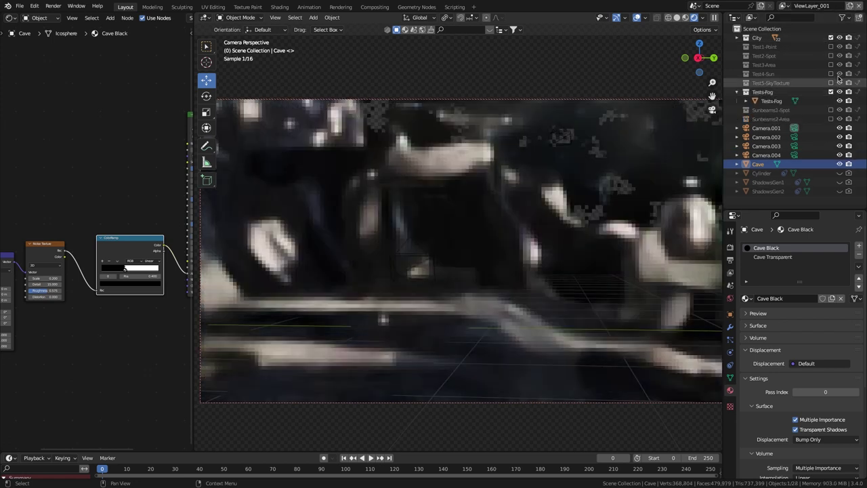
Set the City collection to Indirect Only in the new view layer and rename the layer SceneSunbeams
{"action": "left_click", "coordinate": [858, 38]}
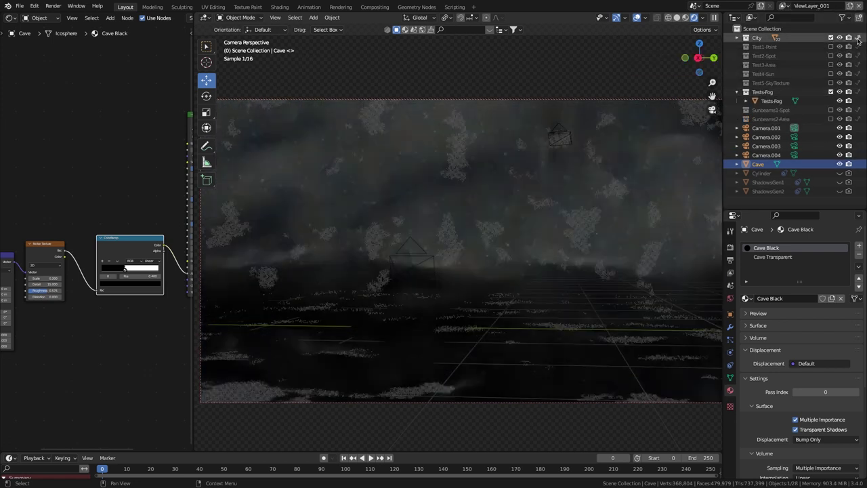
{"action": "double_click", "coordinate": [832, 5]}
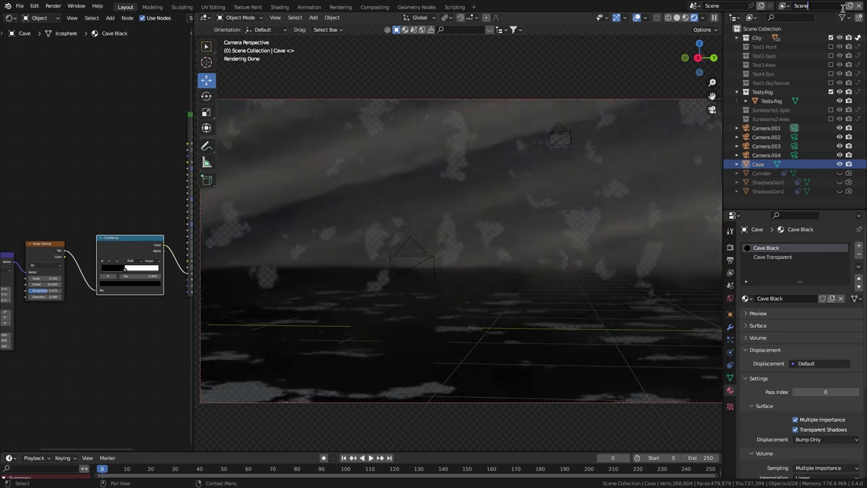
Switch to the original ViewLayer and rename it SceneObjects
{"action": "left_click", "coordinate": [784, 6]}
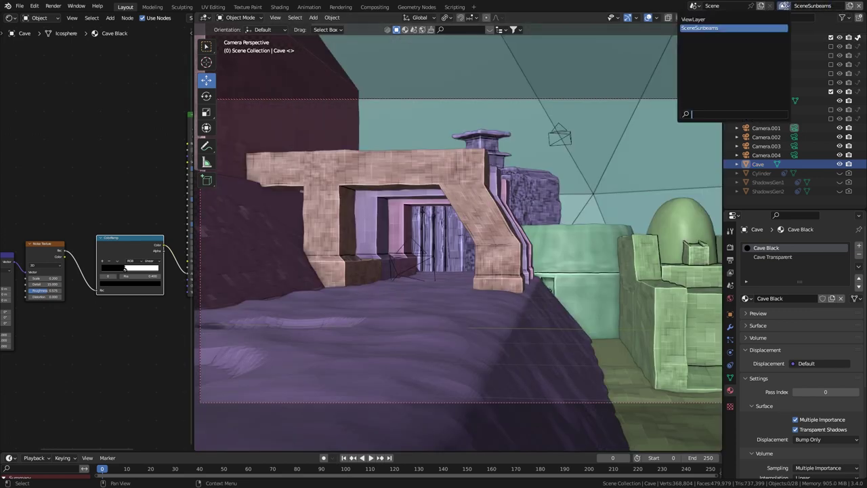
{"action": "left_click", "coordinate": [778, 18]}
{"action": "type", "text": "SceneObjec"}
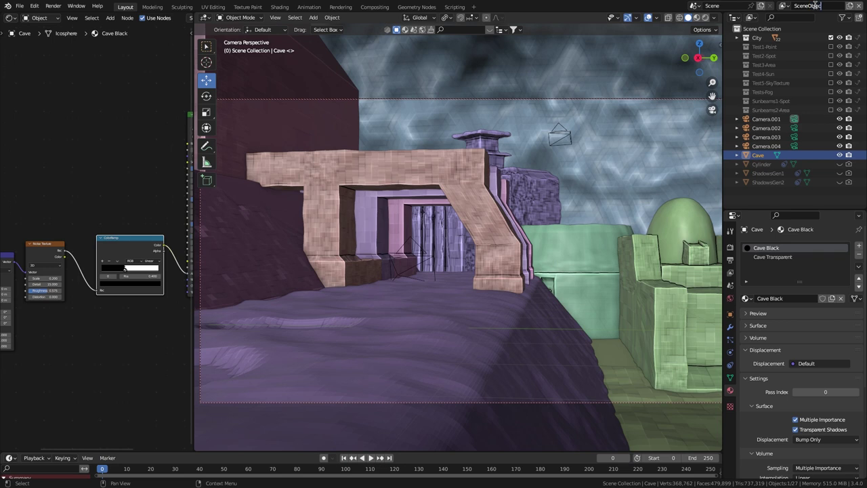
{"action": "type", "text": "ts"}
{"action": "key", "text": "Return"}
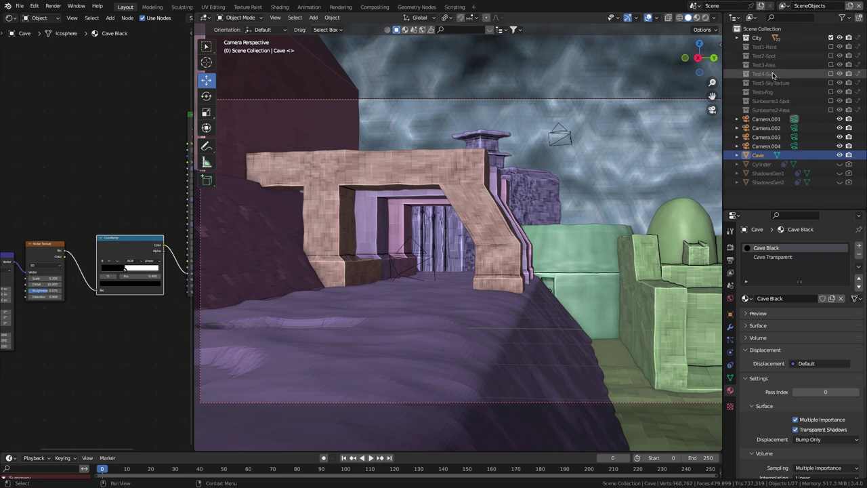
Delete the Sunbeams1-Spot collection and rename the Sunbeams2-Area collection to Sunbeams
{"action": "left_click", "coordinate": [771, 101]}
{"action": "key", "text": "Delete"}
{"action": "double_click", "coordinate": [779, 102]}
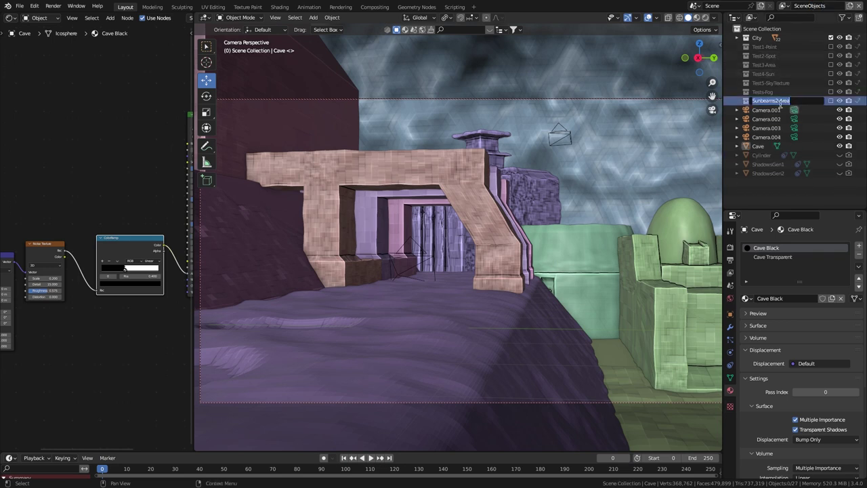
{"action": "left_click_drag", "start_coordinate": [775, 101], "coordinate": [819, 100]}
{"action": "key", "text": "Return"}
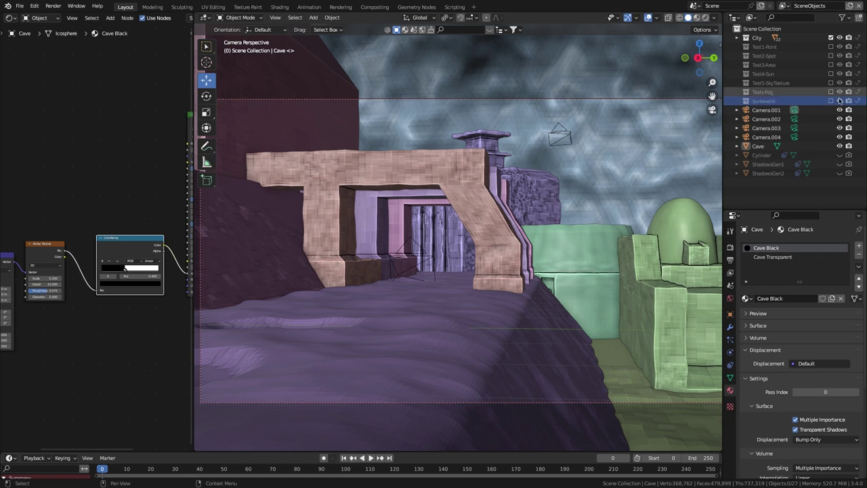
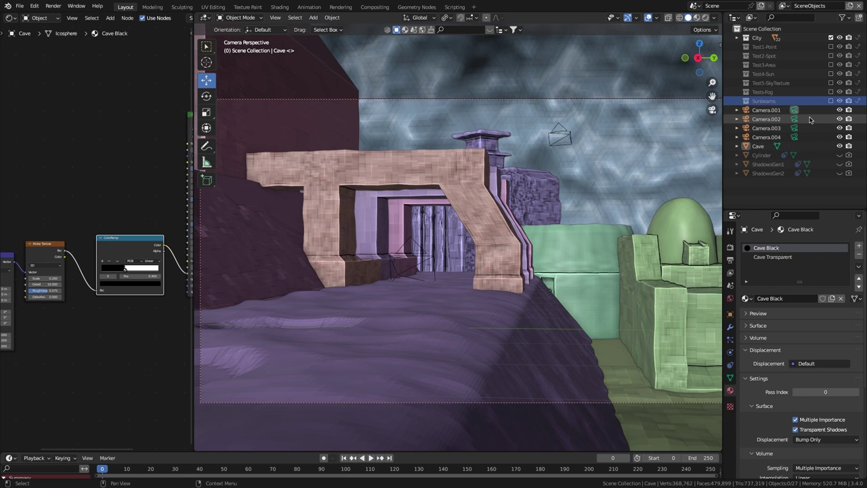
Enable the Sunbeams collection and disable the Copy Location and Copy Rotation constraints on Area.001
{"action": "left_click", "coordinate": [830, 100]}
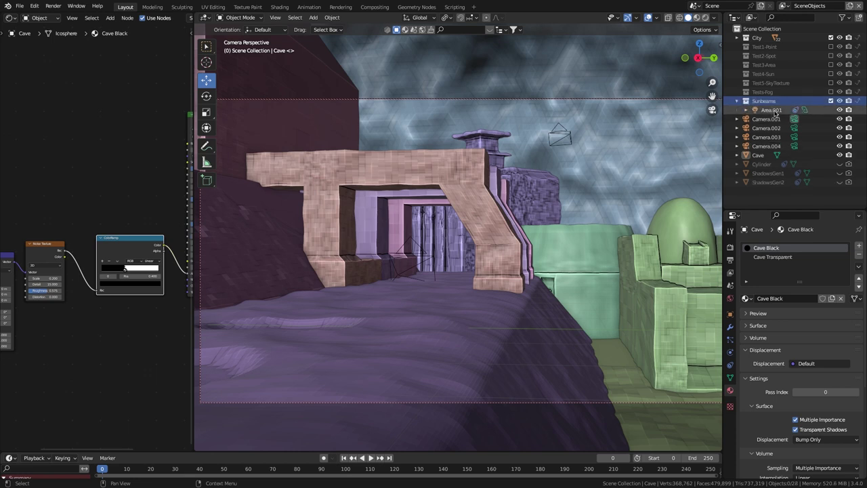
{"action": "left_click", "coordinate": [771, 110]}
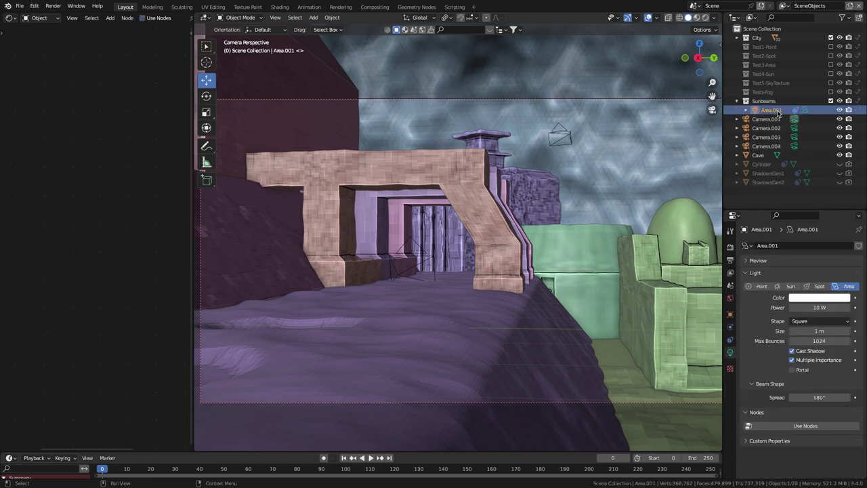
{"action": "left_click", "coordinate": [730, 340]}
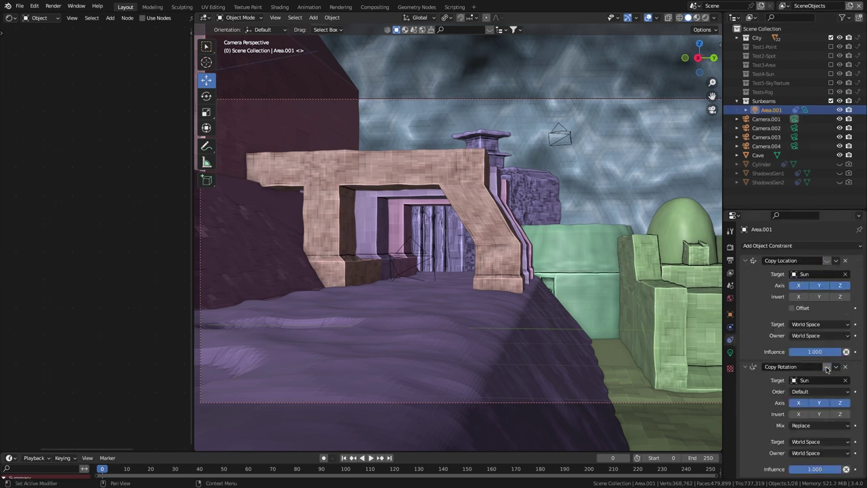
Isolate the Area.001 light in local view and set its X scale to 2
{"action": "key", "text": "KP_Divide"}
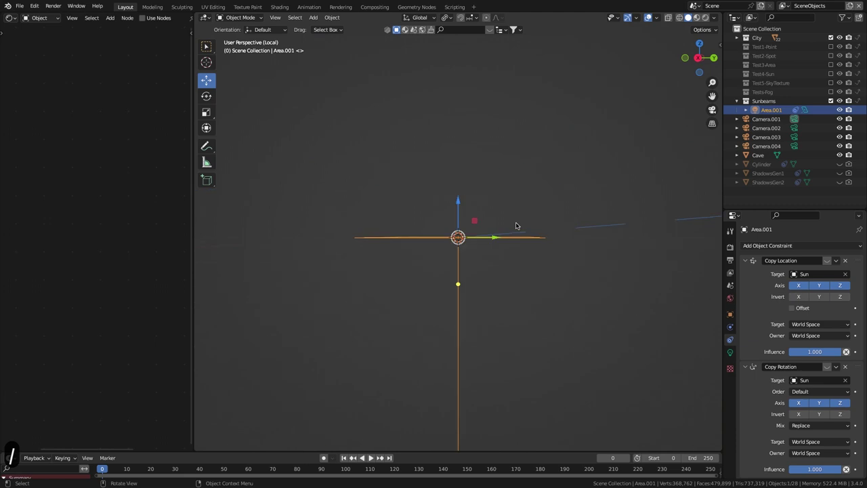
{"action": "middle_click_drag", "start_coordinate": [517, 226], "coordinate": [542, 234]}
{"action": "left_click", "coordinate": [730, 351]}
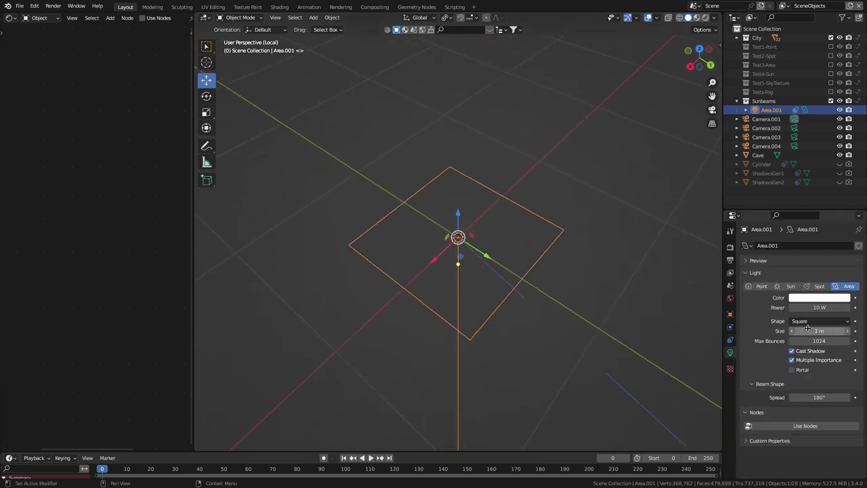
{"action": "left_click", "coordinate": [730, 314]}
{"action": "left_click", "coordinate": [815, 343]}
{"action": "type", "text": "2"}
{"action": "key", "text": "Return"}
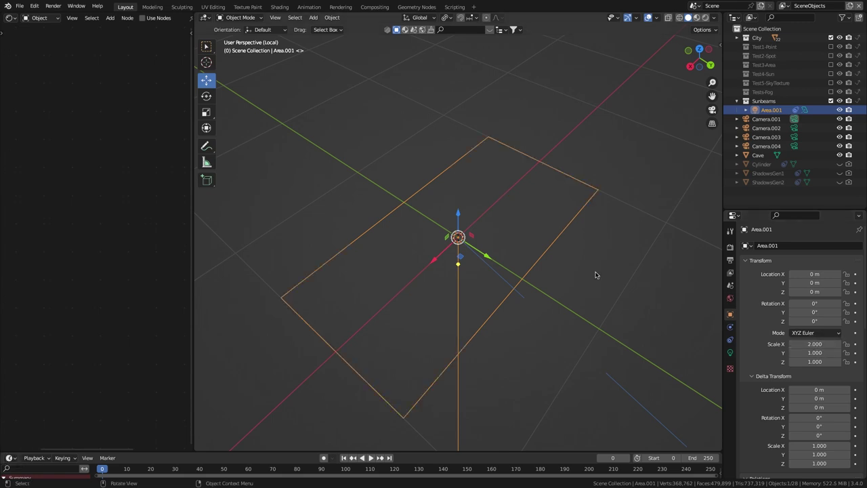
Add a cube mesh around the area light and rename it Sunbeams_Fog
{"action": "key", "text": "shift+a"}
{"action": "mouse_move", "coordinate": [480, 210]}
{"action": "left_click", "coordinate": [521, 209]}
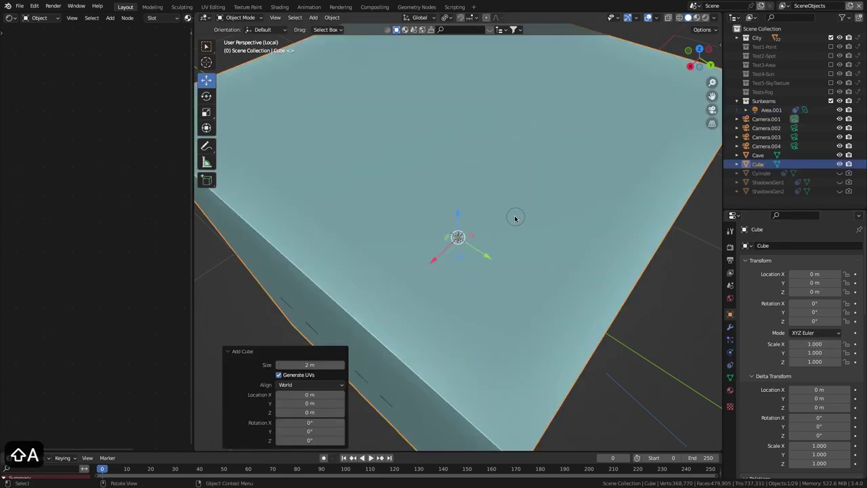
{"action": "double_click", "coordinate": [758, 164]}
{"action": "type", "text": "Sunbeam"}
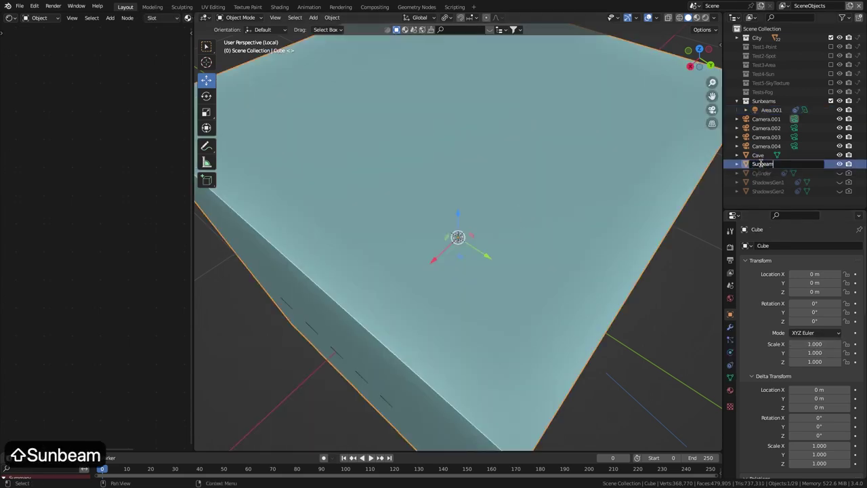
{"action": "type", "text": "s_Fog"}
{"action": "key", "text": "Return"}
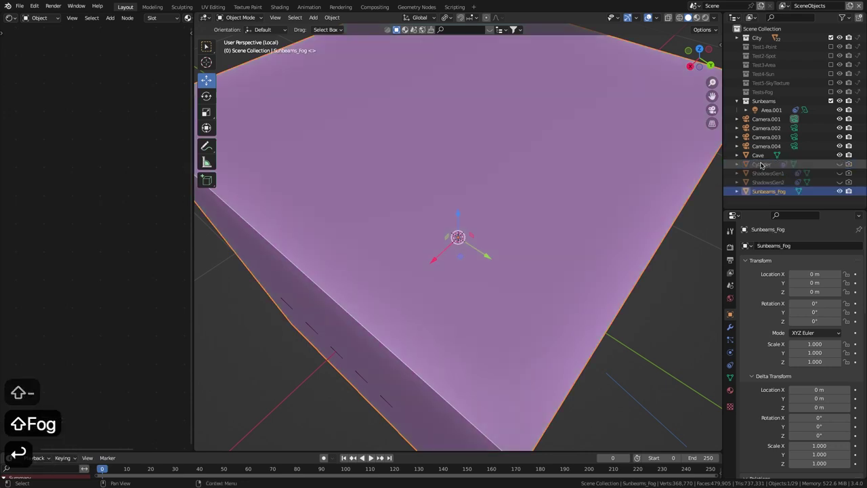
Set the Z location of the Sunbeams_Fog cube to -1 m
{"action": "middle_click_drag", "start_coordinate": [556, 204], "coordinate": [550, 197]}
{"action": "scroll", "coordinate": [550, 197], "scroll_direction": "down", "scroll_amount": 8}
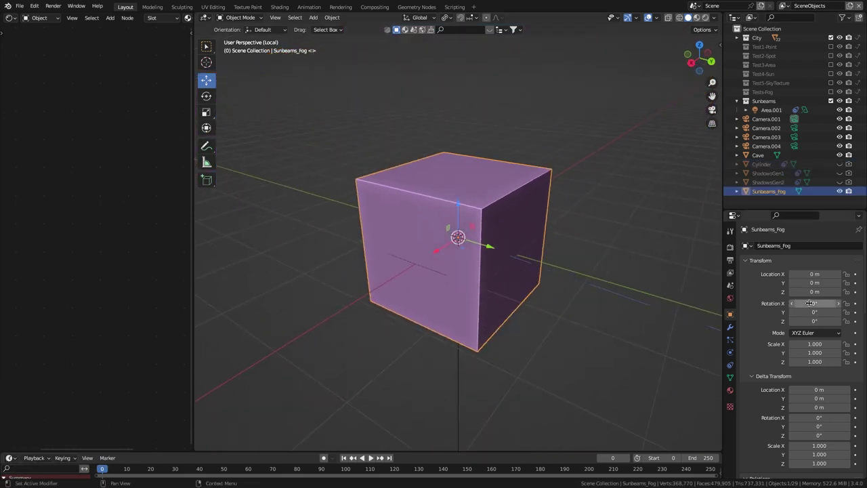
{"action": "left_click", "coordinate": [813, 292]}
{"action": "type", "text": "-1"}
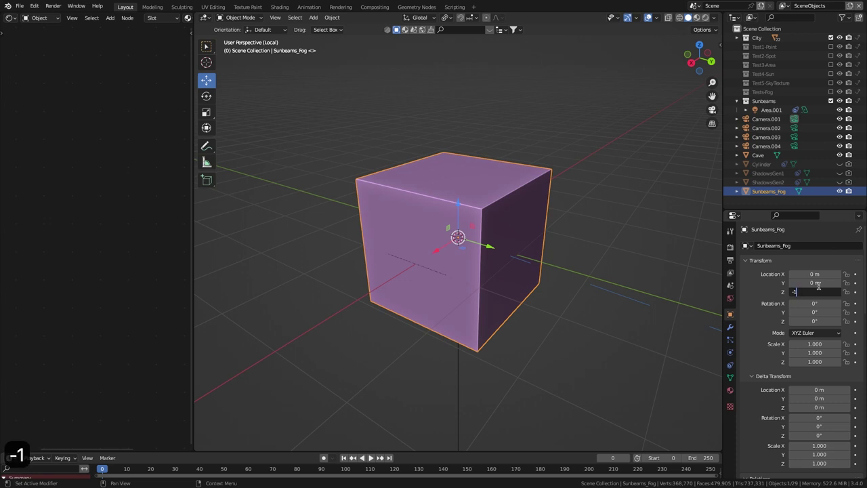
{"action": "key", "text": "Return"}
Set the Sunbeams_Fog cube's origin to the 3D cursor and move the cube into the Sunbeams collection
{"action": "left_click", "coordinate": [773, 113]}
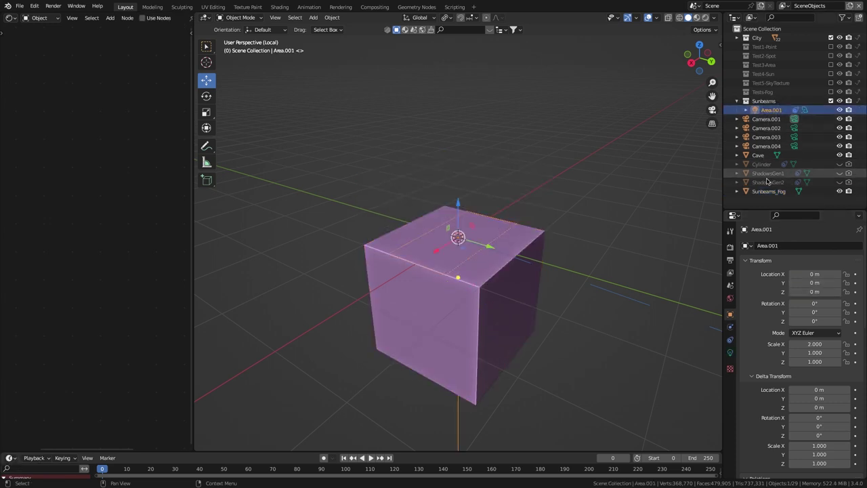
{"action": "left_click", "coordinate": [769, 193]}
{"action": "right_click", "coordinate": [610, 199]}
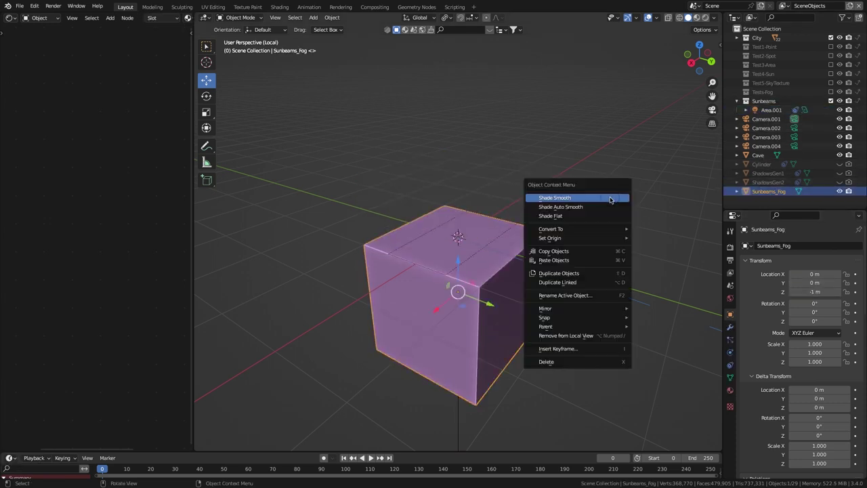
{"action": "mouse_move", "coordinate": [613, 238]}
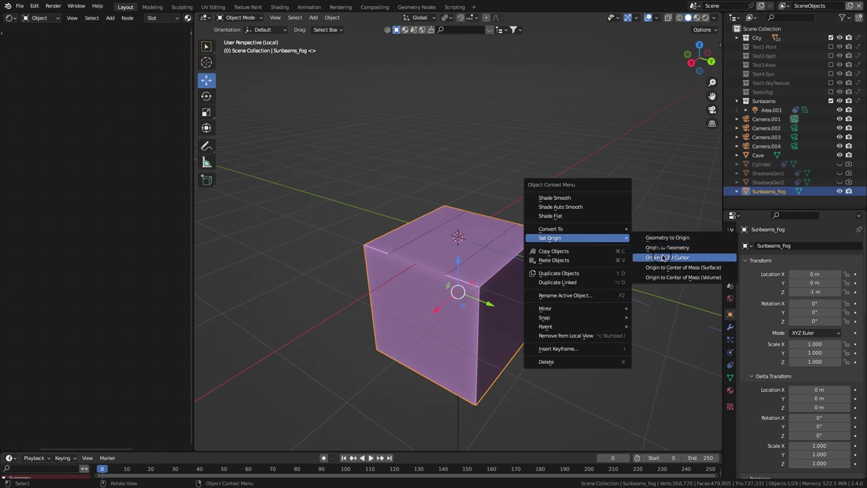
{"action": "left_click", "coordinate": [666, 257]}
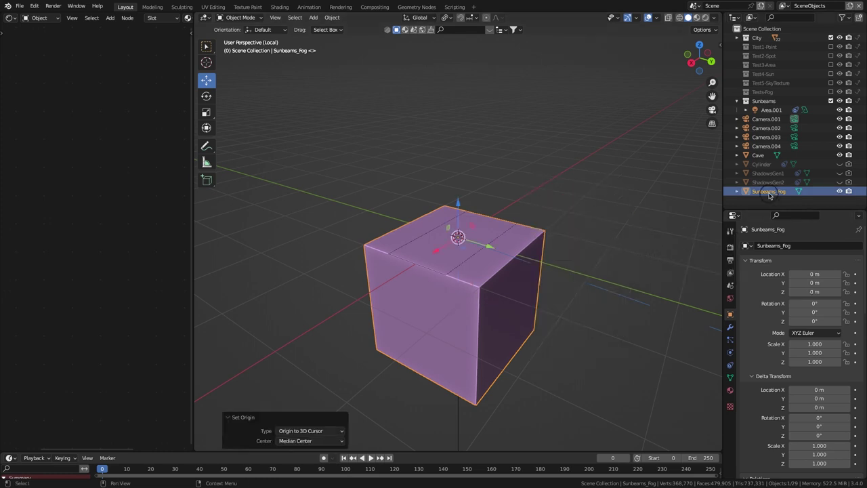
{"action": "left_click_drag", "start_coordinate": [766, 193], "coordinate": [762, 103]}
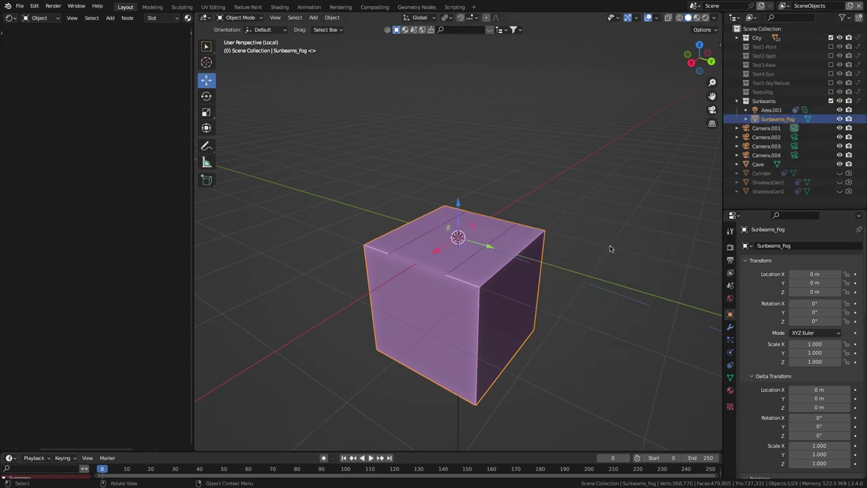
Add a plane mesh at the world origin and set its Z location to -0.02 m
{"action": "key", "text": "shift+a"}
{"action": "mouse_move", "coordinate": [544, 257]}
{"action": "left_click", "coordinate": [626, 257]}
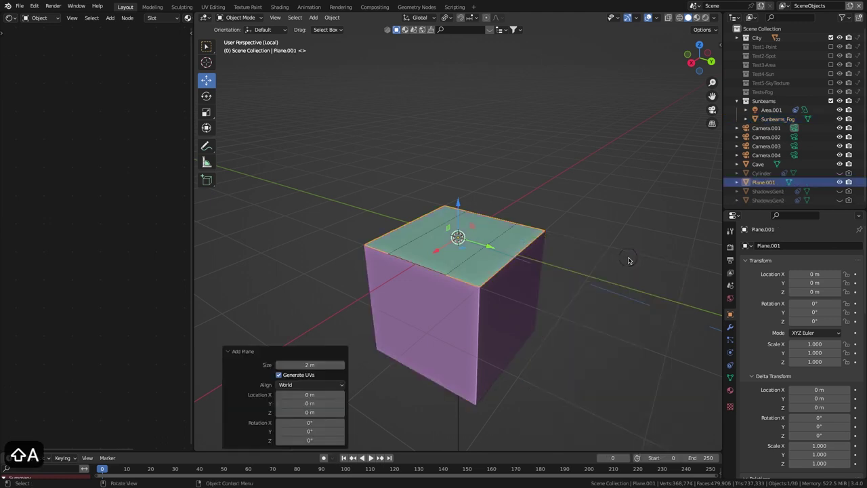
{"action": "left_click", "coordinate": [812, 292]}
{"action": "type", "text": "-"}
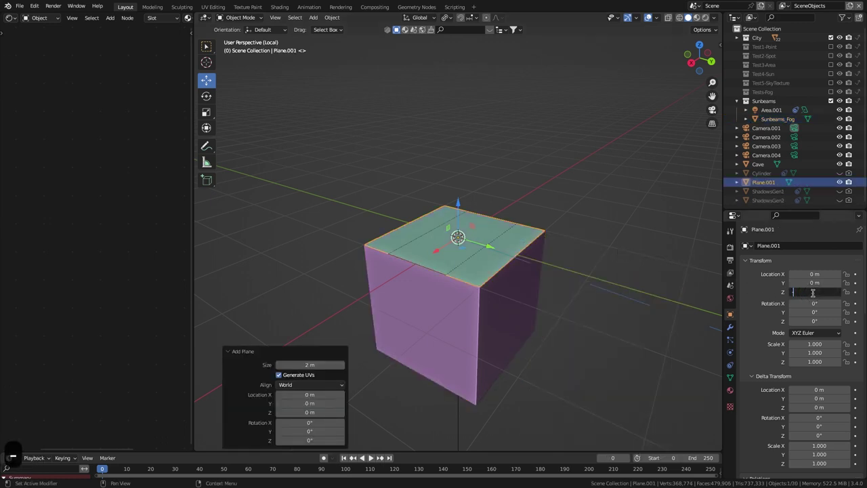
{"action": "type", "text": "0.02"}
{"action": "key", "text": "Return"}
Assign the ShadowsGen1 material to the new plane, make it a single-user copy and rename it ShadowsGen3
{"action": "left_click", "coordinate": [730, 390]}
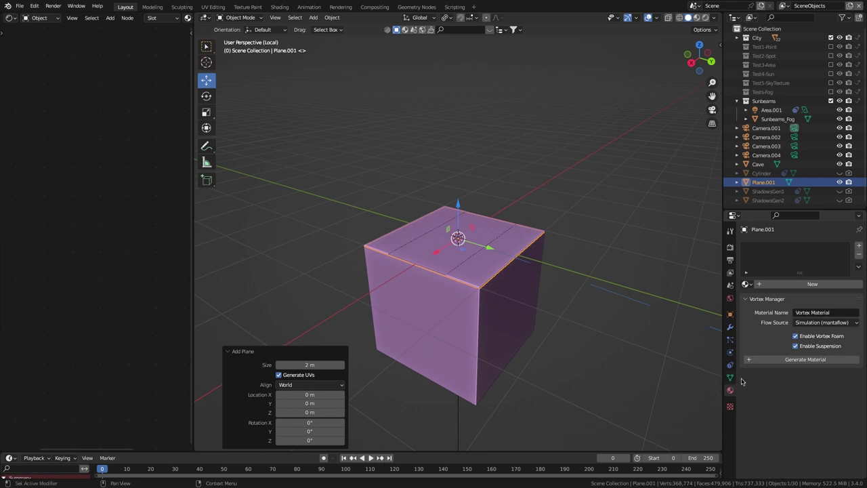
{"action": "left_click", "coordinate": [746, 284]}
{"action": "left_click", "coordinate": [730, 324]}
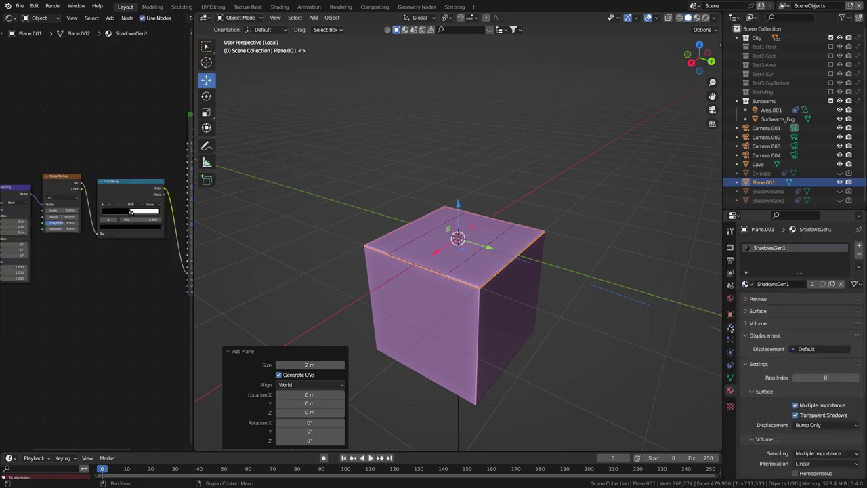
{"action": "left_click", "coordinate": [811, 285]}
{"action": "double_click", "coordinate": [800, 284]}
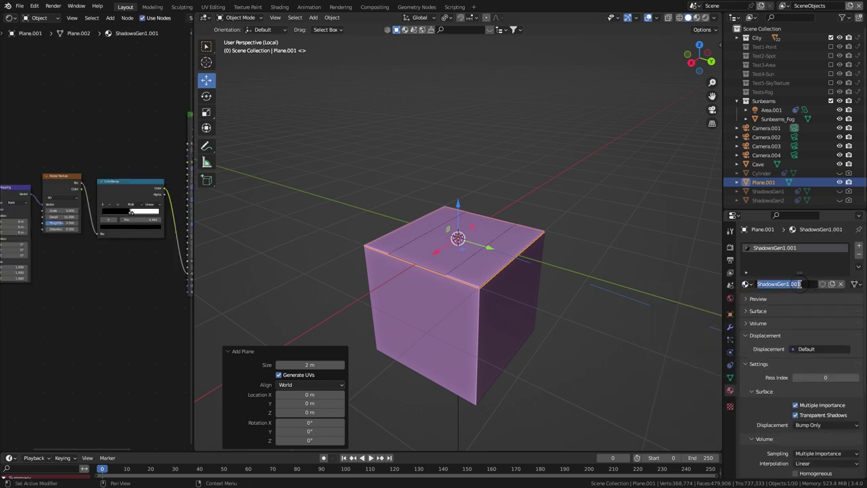
{"action": "left_click_drag", "start_coordinate": [785, 284], "coordinate": [821, 283]}
{"action": "type", "text": "3"}
{"action": "key", "text": "Return"}
Move Plane.001 into the Sunbeams collection and parent it and Sunbeams_Fog to the Area.001 light as Object
{"action": "left_click_drag", "start_coordinate": [763, 183], "coordinate": [763, 100]}
{"action": "left_click", "coordinate": [775, 127]}
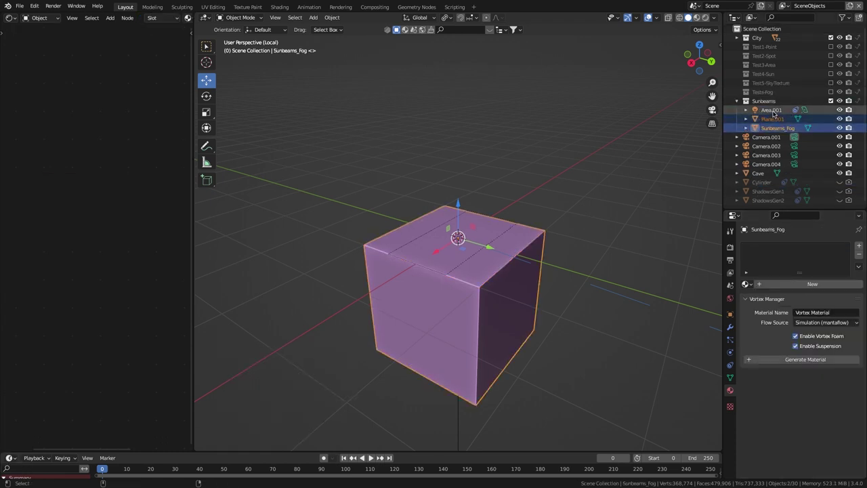
{"action": "left_click", "coordinate": [772, 110], "text": "ctrl"}
{"action": "key", "text": "ctrl+p"}
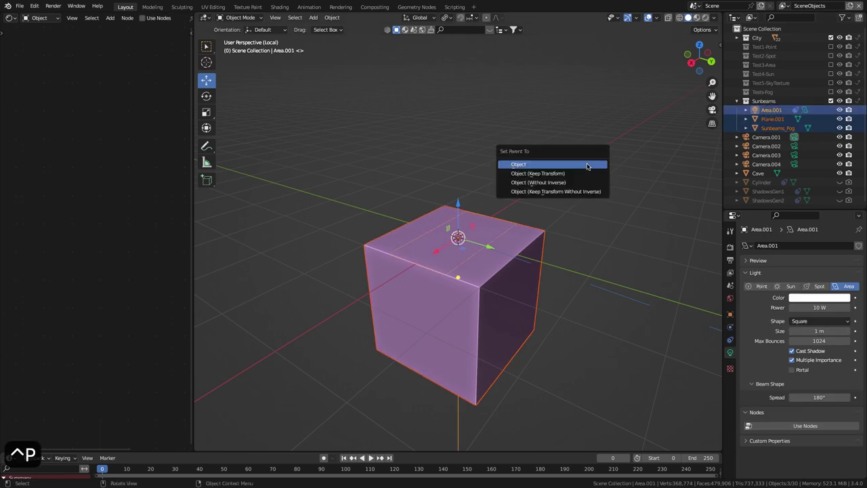
{"action": "left_click", "coordinate": [586, 164]}
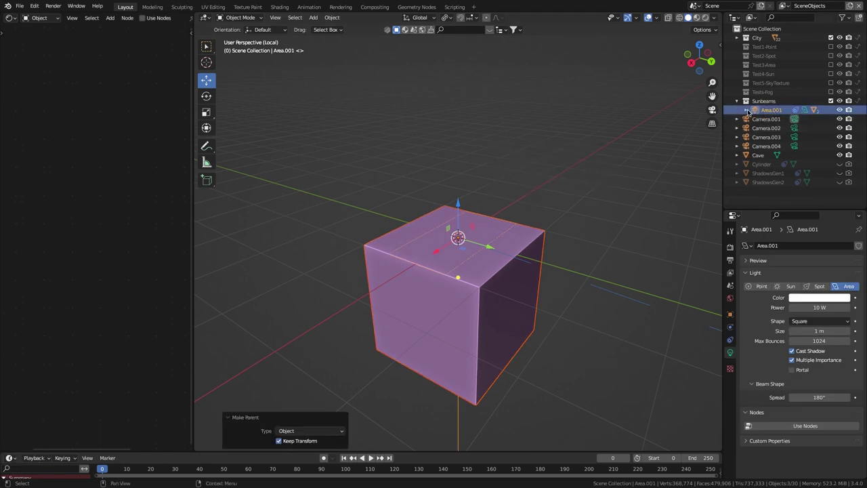
Set the Z scale of Sunbeams_Fog, now under Area.001, to 1.150
{"action": "left_click", "coordinate": [745, 110]}
{"action": "left_click", "coordinate": [745, 136]}
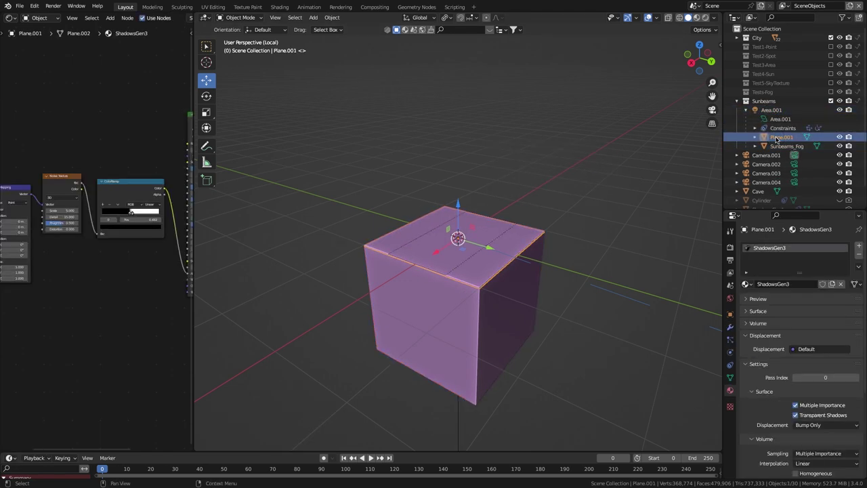
{"action": "left_click", "coordinate": [730, 314]}
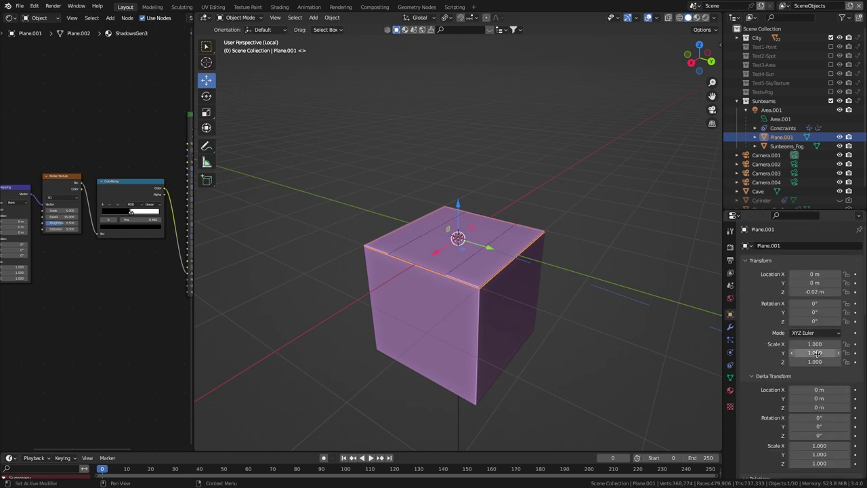
{"action": "left_click", "coordinate": [786, 146]}
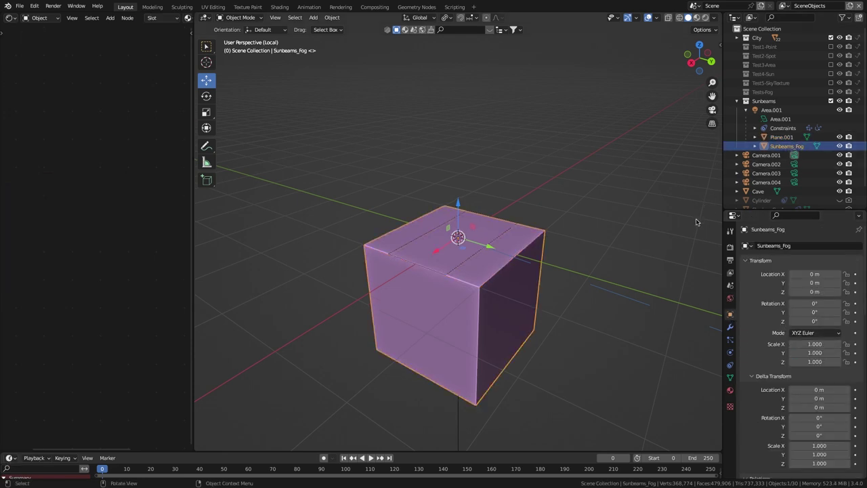
{"action": "mouse_move", "coordinate": [814, 362]}
{"action": "left_mouse_down"}
{"action": "mouse_move", "coordinate": [837, 362]}
{"action": "mouse_move", "coordinate": [824, 362]}
{"action": "left_mouse_up"}
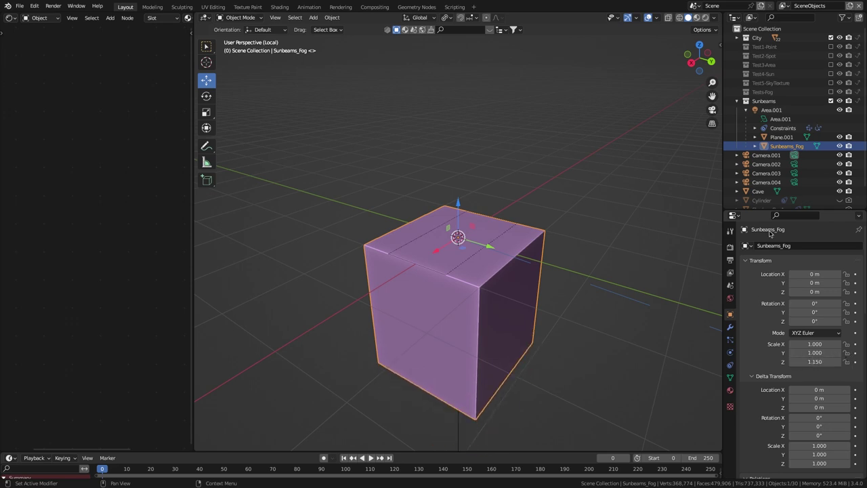
Test the parenting by trying to move Area.001 along Z and rotate it about X, reverting both transforms
{"action": "left_click", "coordinate": [771, 112]}
{"action": "key", "text": "g"}
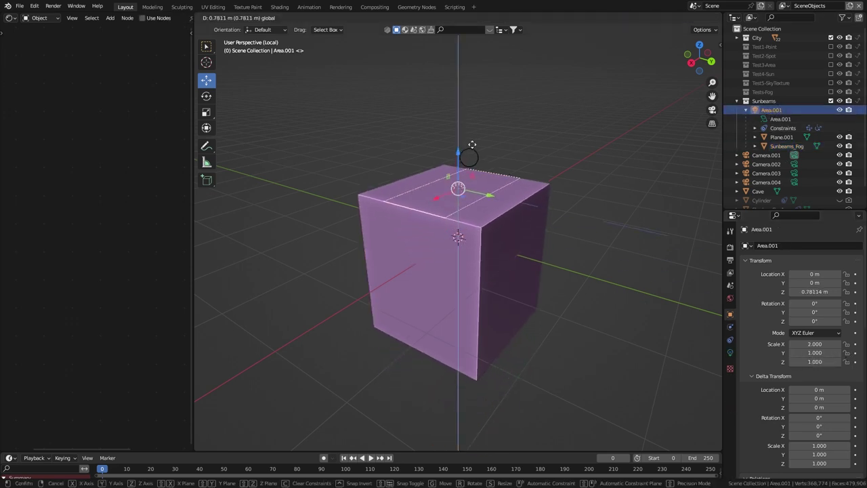
{"action": "key", "text": "ctrl+z"}
{"action": "key", "text": "ctrl+z"}
{"action": "key", "text": "r"}
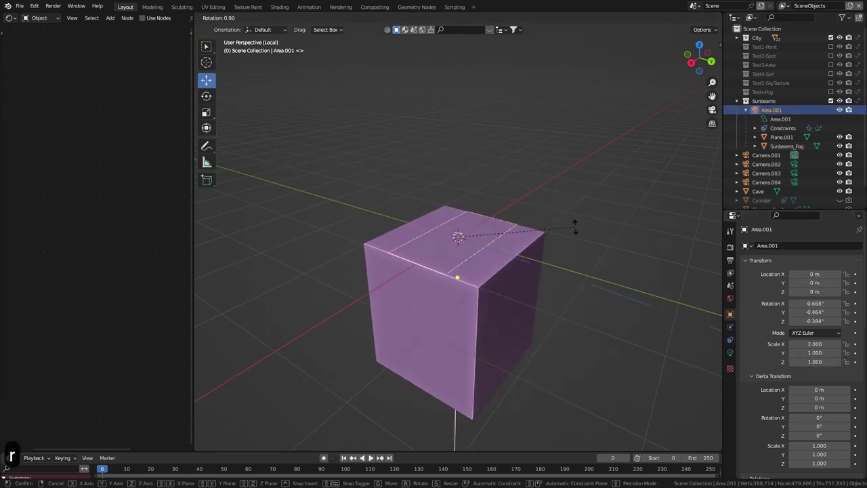
{"action": "key", "text": "x"}
{"action": "right_click", "coordinate": [542, 298]}
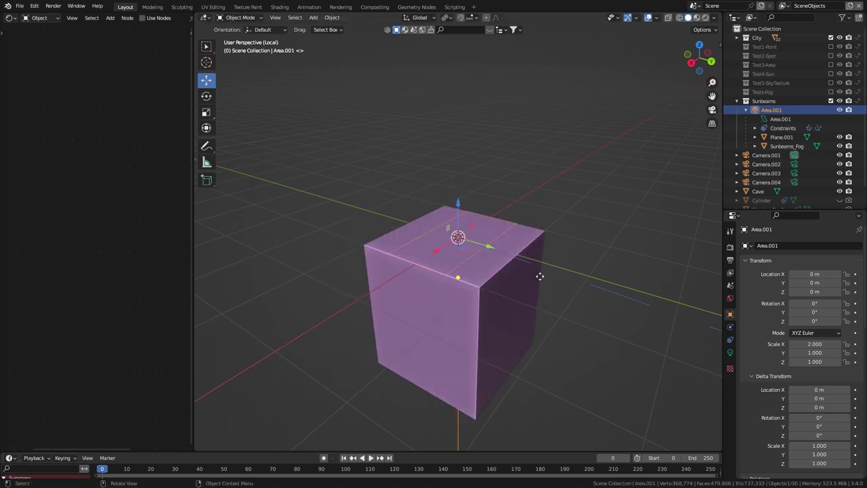
Enable the Copy Location and Copy Rotation constraints on Area.001 and set the Copy Location influence to 0.2
{"action": "left_click", "coordinate": [730, 340]}
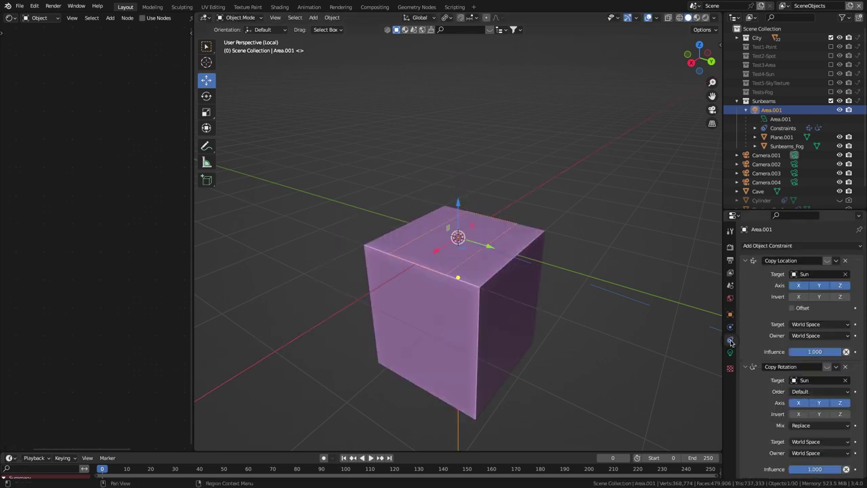
{"action": "left_click", "coordinate": [826, 260]}
{"action": "left_click", "coordinate": [820, 354]}
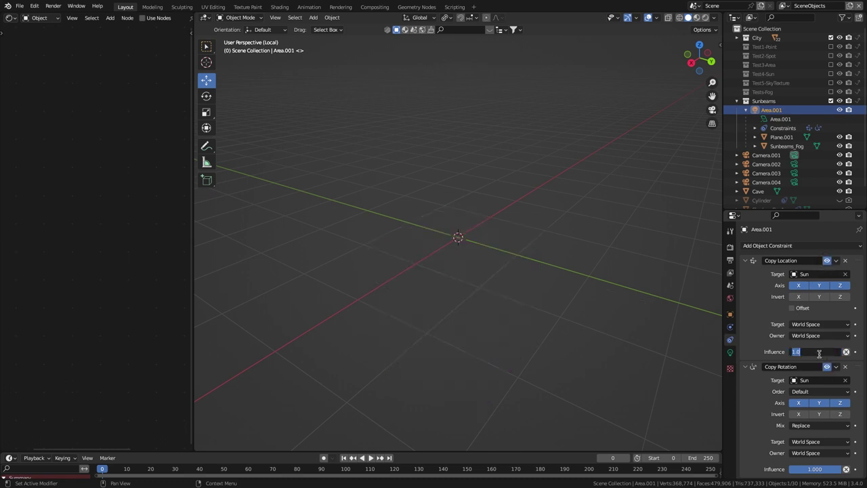
{"action": "type", "text": ".2"}
{"action": "key", "text": "Return"}
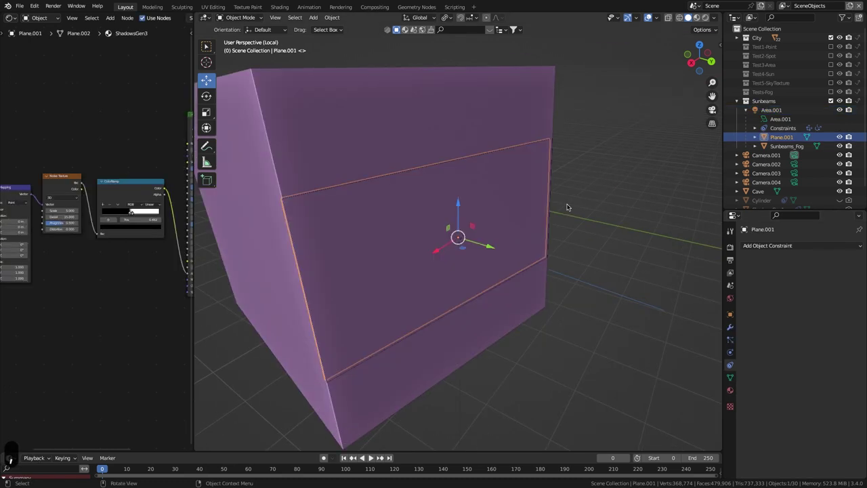
Give the Sunbeams_Fog cube a single-user copy of the Tests-Fog material and name it Sunbeams_Fog
{"action": "scroll", "coordinate": [472, 229], "scroll_direction": "down", "scroll_amount": 10}
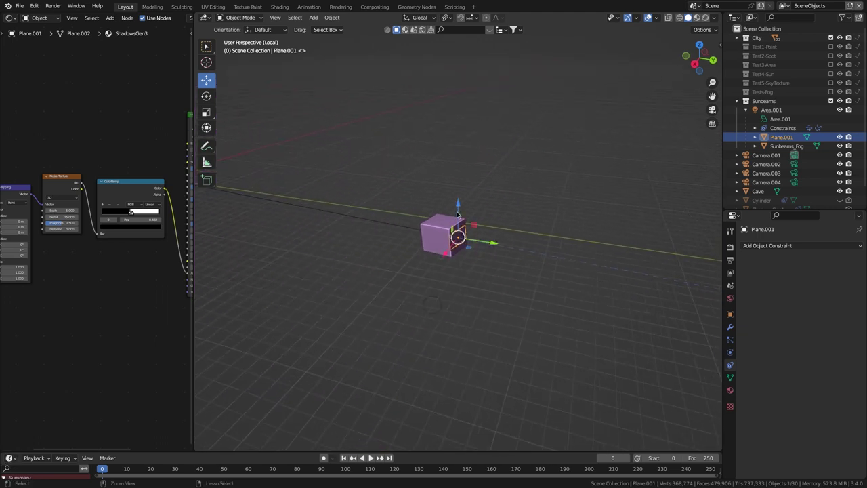
{"action": "left_click", "coordinate": [460, 192]}
{"action": "left_click", "coordinate": [730, 390]}
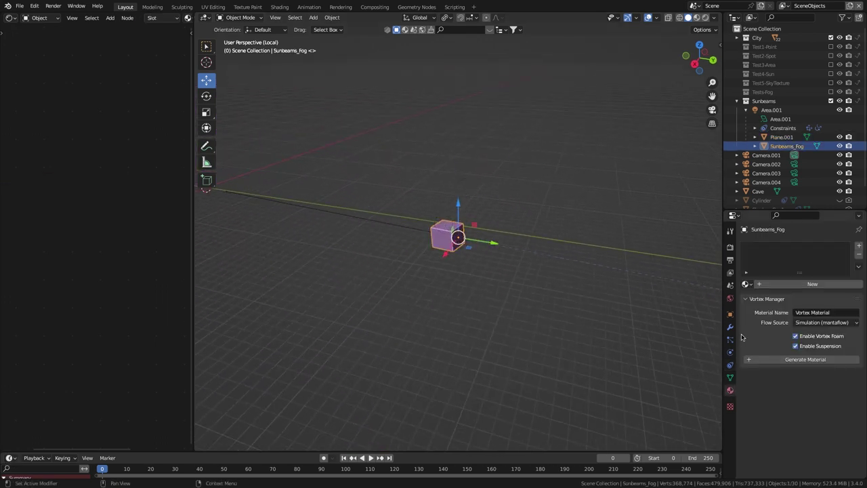
{"action": "left_click", "coordinate": [746, 284]}
{"action": "left_click", "coordinate": [669, 349]}
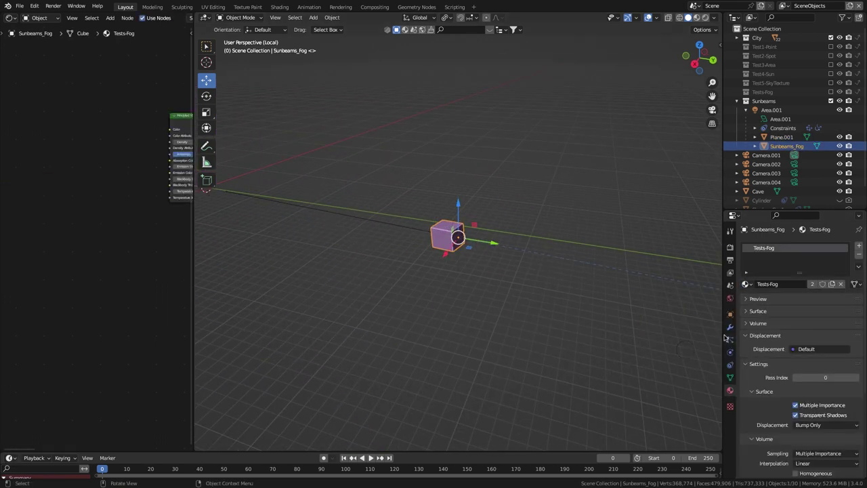
{"action": "double_click", "coordinate": [799, 284]}
{"action": "type", "text": "Sunbeams_Fog"}
{"action": "key", "text": "Return"}
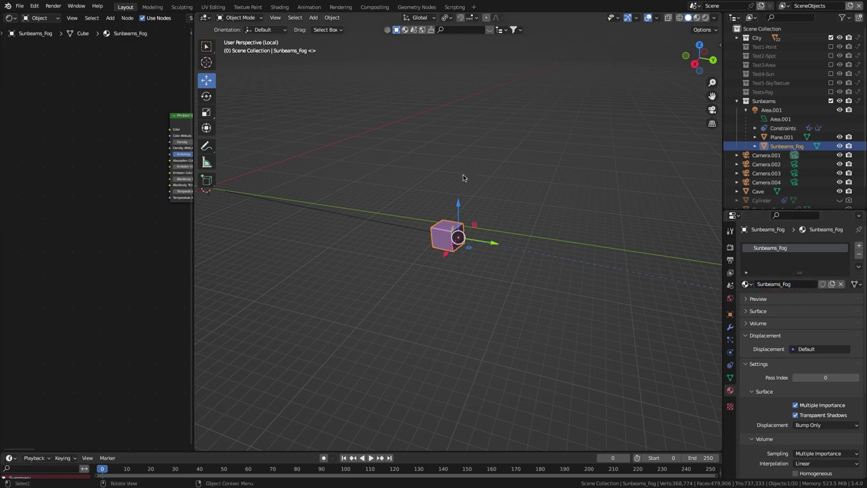
Leave local view and frame the Sunbeams_Fog cube within the full city scene
{"action": "key", "text": "/"}
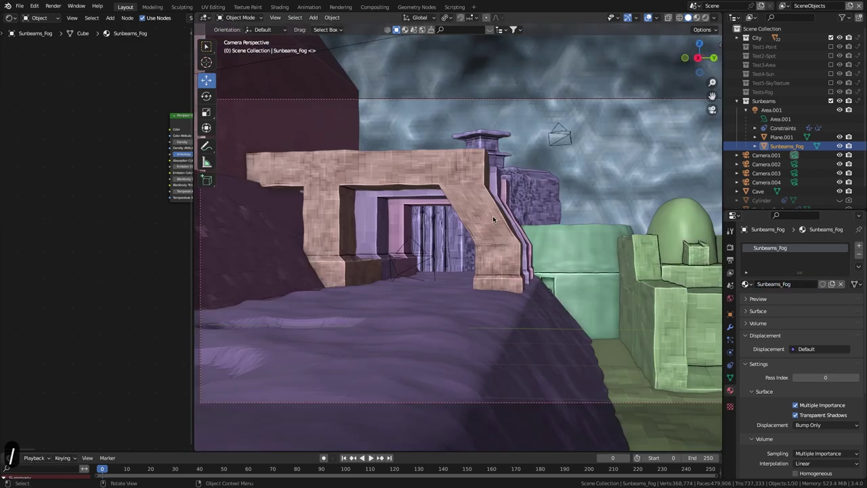
{"action": "key", "text": "KP_Decimal"}
{"action": "scroll", "coordinate": [552, 251], "scroll_direction": "down", "scroll_amount": 4}
{"action": "middle_click_drag", "start_coordinate": [552, 251], "coordinate": [540, 283]}
{"action": "scroll", "coordinate": [542, 240], "scroll_direction": "down", "scroll_amount": 8}
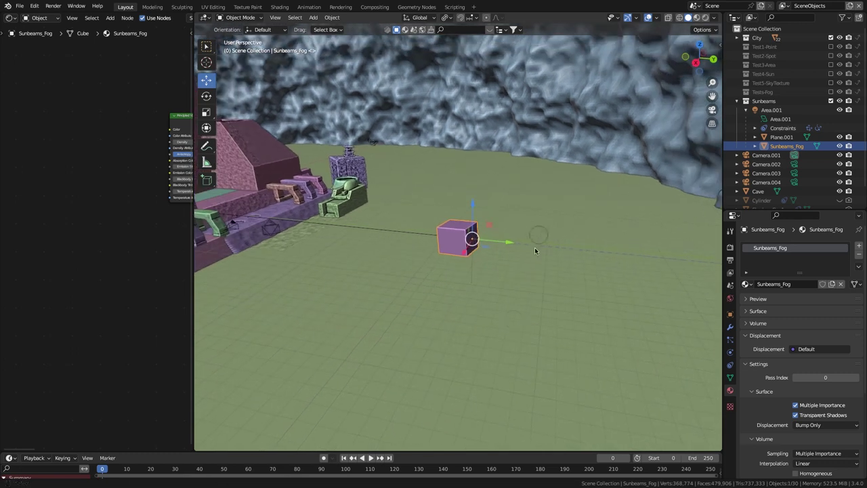
{"action": "scroll", "coordinate": [535, 247], "scroll_direction": "down", "scroll_amount": 1}
Set the Area.001 light's scale to 25 on X and 12 on Y
{"action": "left_click", "coordinate": [771, 110]}
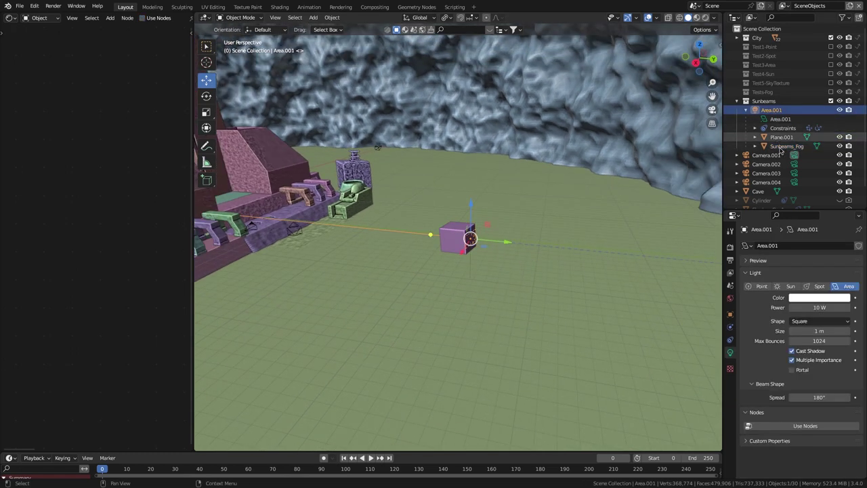
{"action": "left_click", "coordinate": [730, 315]}
{"action": "double_click", "coordinate": [816, 344]}
{"action": "type", "text": "25"}
{"action": "key", "text": "Tab"}
{"action": "type", "text": "12"}
{"action": "key", "text": "Return"}
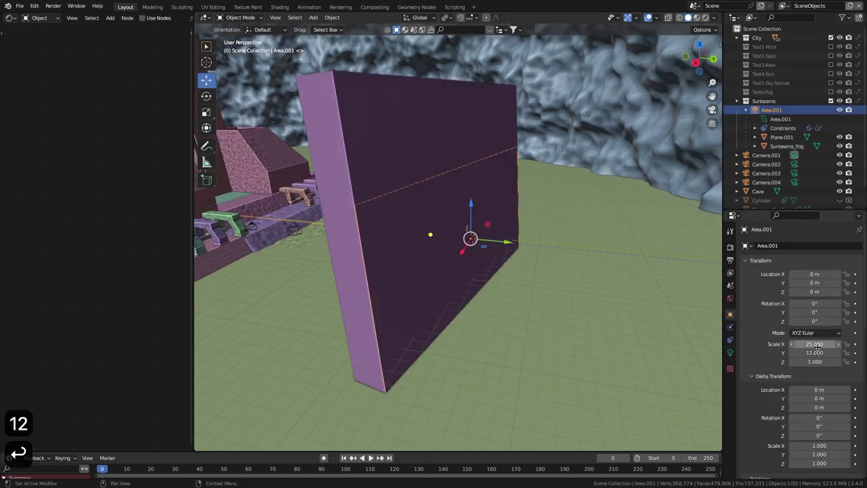
Switch the transform orientation to Local and move Area.001 about -16.1 m along its local X axis
{"action": "middle_click_drag", "start_coordinate": [555, 203], "coordinate": [470, 224]}
{"action": "left_click", "coordinate": [420, 17]}
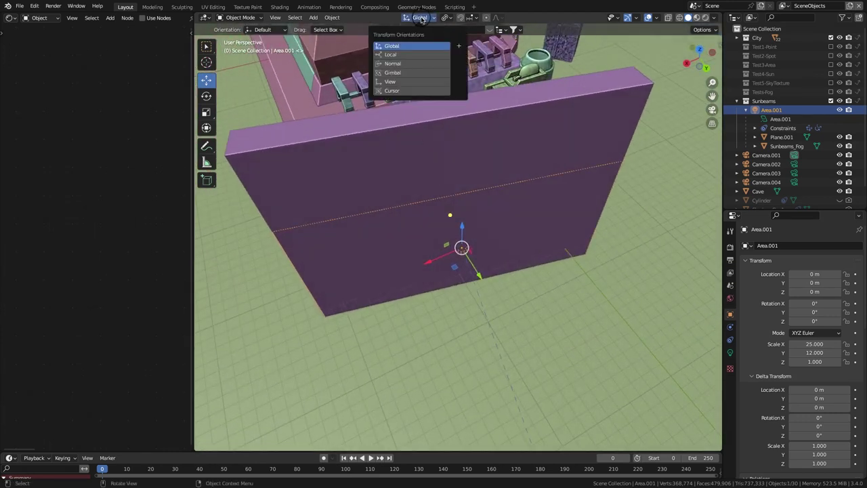
{"action": "left_click", "coordinate": [409, 55]}
{"action": "left_click_drag", "start_coordinate": [435, 254], "coordinate": [497, 246]}
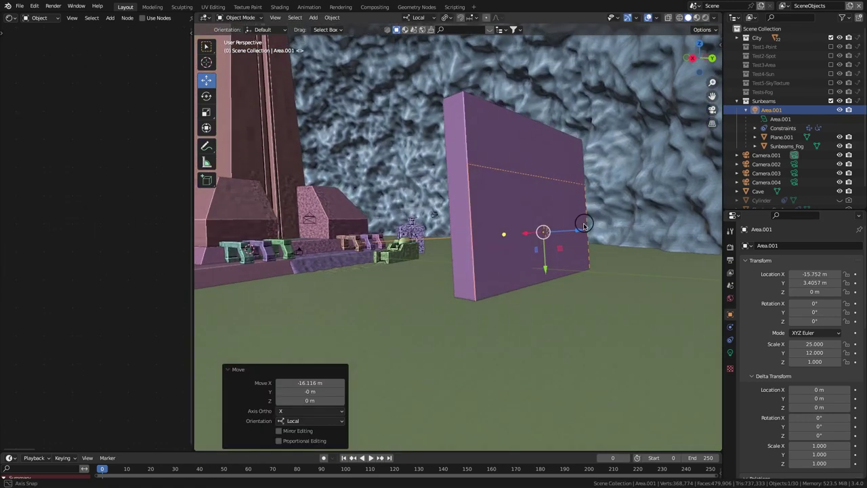
Set the Sunbeams_Fog cube's scale to 0.5 on Y and 12 on Z
{"action": "middle_click_drag", "start_coordinate": [584, 226], "coordinate": [574, 254]}
{"action": "left_click", "coordinate": [784, 147]}
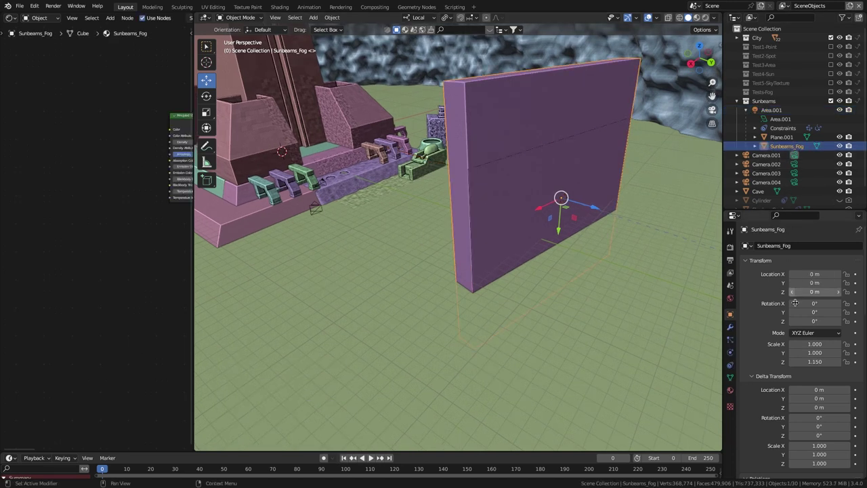
{"action": "double_click", "coordinate": [817, 353]}
{"action": "type", "text": ".5"}
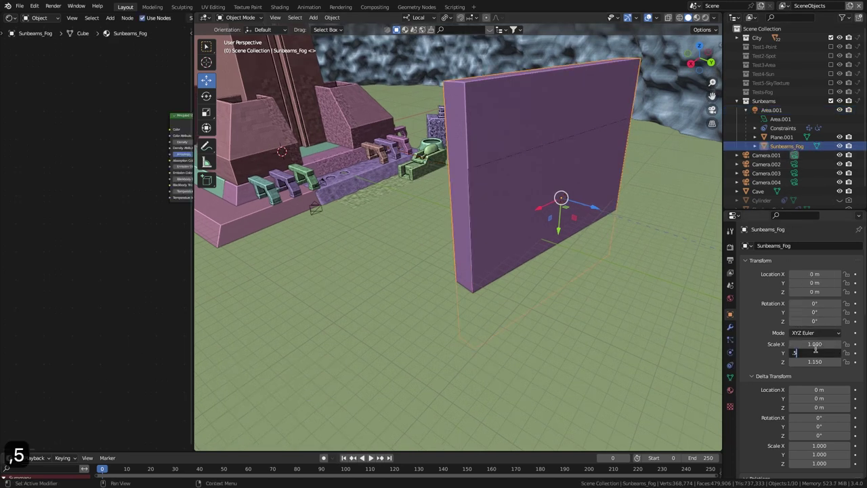
{"action": "key", "text": "Return"}
{"action": "middle_click_drag", "start_coordinate": [605, 265], "coordinate": [603, 251]}
{"action": "left_click_drag", "start_coordinate": [798, 361], "coordinate": [816, 361]}
{"action": "left_click", "coordinate": [816, 360]}
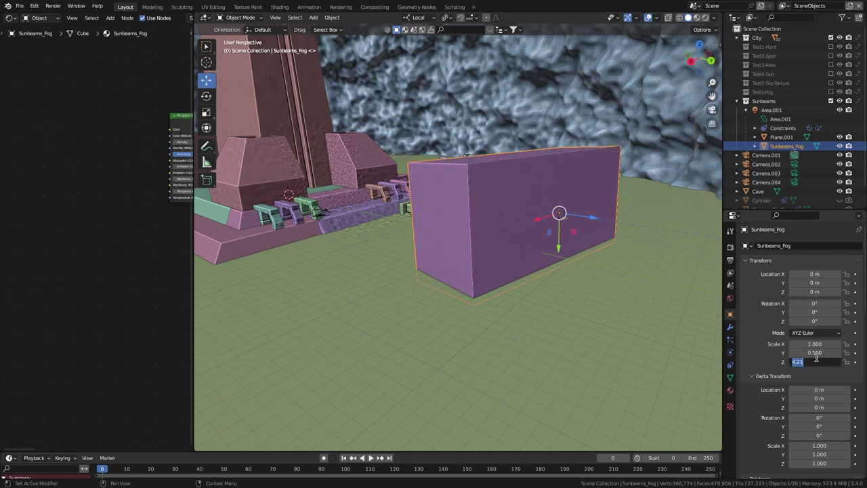
{"action": "type", "text": "12"}
{"action": "key", "text": "Return"}
Connect the HDRI environment texture's color to the World Background in place of the Sky Texture, and return to the object shader
{"action": "left_click", "coordinate": [39, 18]}
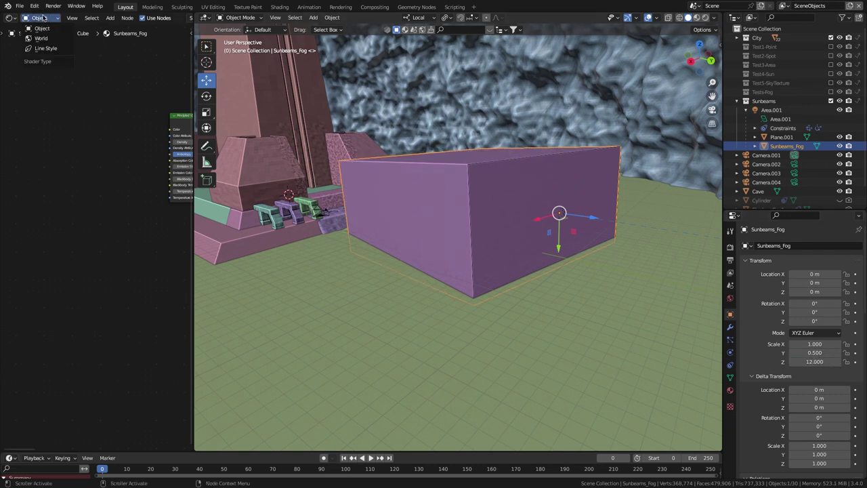
{"action": "left_click", "coordinate": [45, 39]}
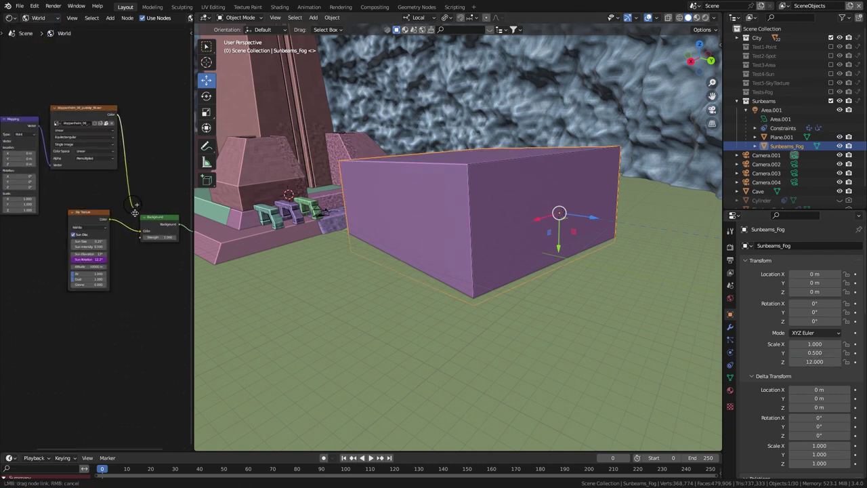
{"action": "left_click", "coordinate": [39, 17]}
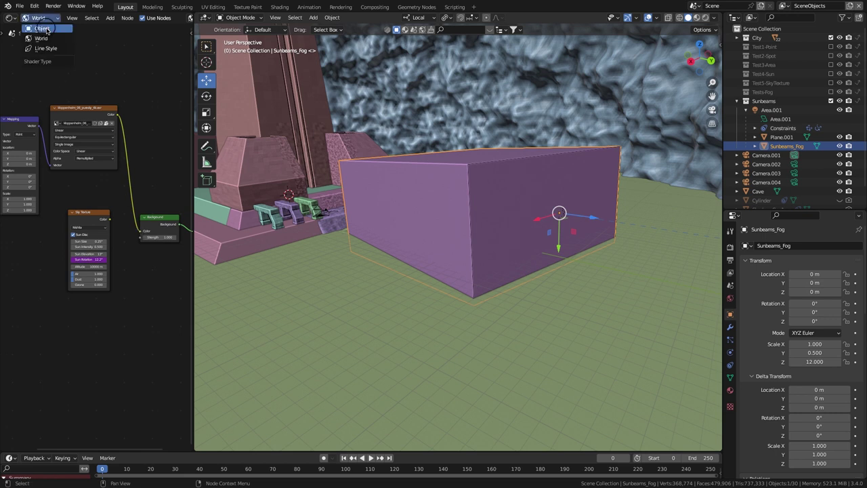
{"action": "left_click", "coordinate": [34, 30]}
Set the Sunbeams_Fog material's Principled Volume density to 0.006 and anisotropy to -0.05
{"action": "left_click", "coordinate": [73, 204]}
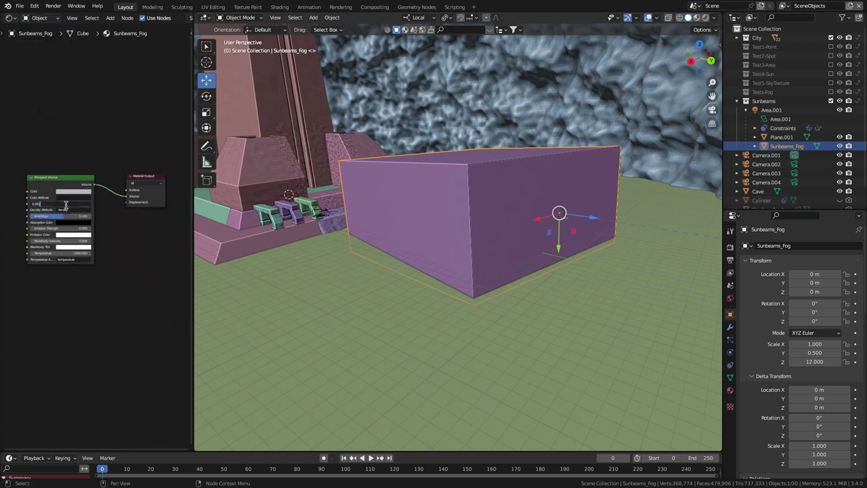
{"action": "key", "text": "BackSpace"}
{"action": "type", "text": "6"}
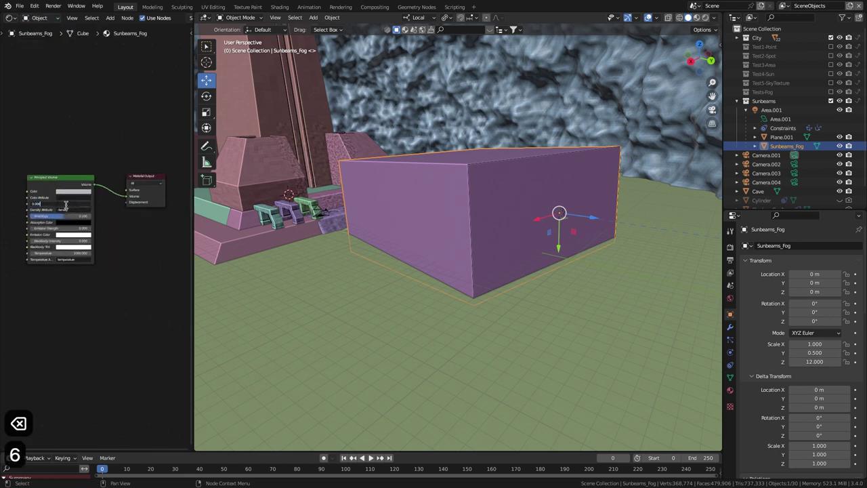
{"action": "key", "text": "Return"}
{"action": "left_click", "coordinate": [84, 217]}
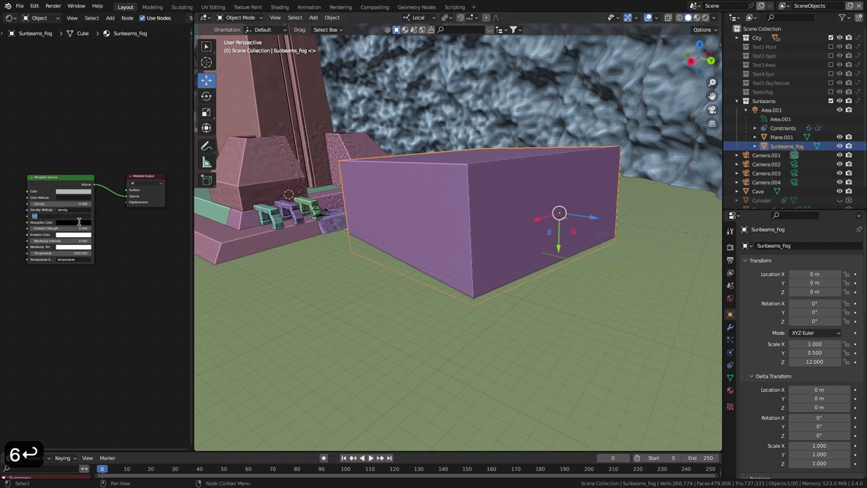
{"action": "key", "text": "BackSpace"}
{"action": "type", "text": "-.05"}
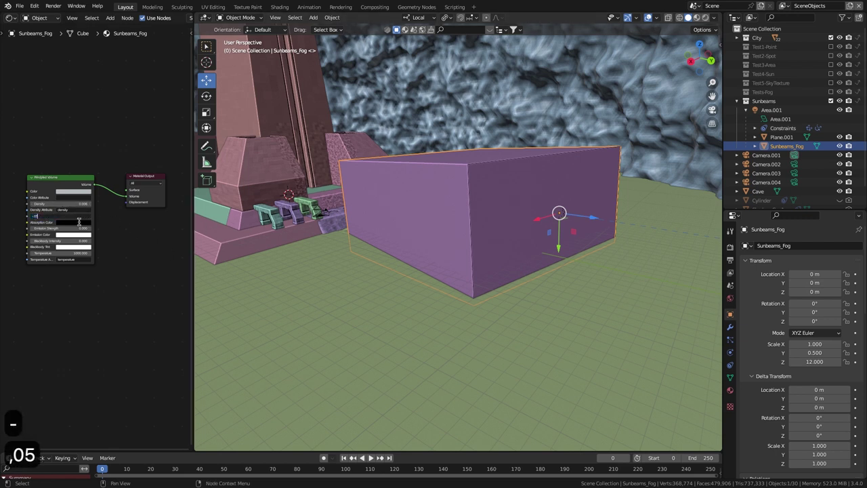
{"action": "key", "text": "Return"}
Rename the Plane.001 shadow plane as ShadowsGen3
{"action": "double_click", "coordinate": [781, 137]}
{"action": "scroll", "coordinate": [789, 134], "scroll_direction": "down", "scroll_amount": 1}
{"action": "type", "text": "ShadowsGen3"}
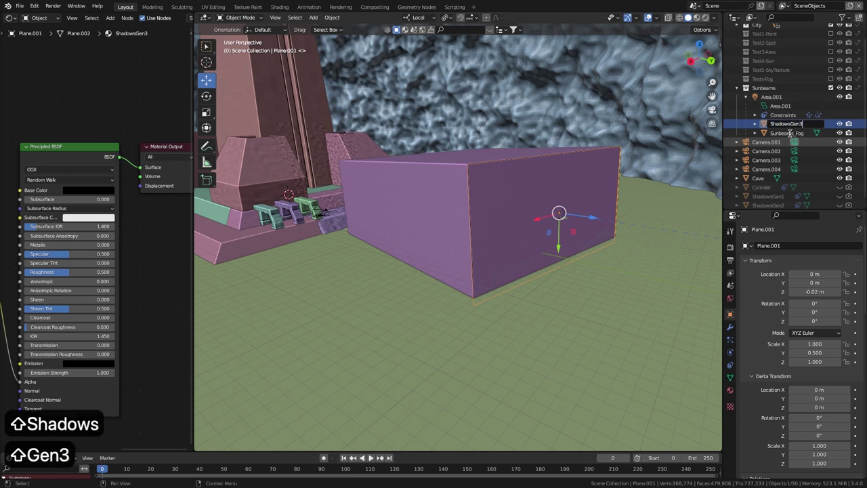
{"action": "key", "text": "Return"}
Set the ShadowsGen3 material's Noise Texture to scale 4.1, detail 7.8 and roughness 0.7
{"action": "middle_click_drag", "start_coordinate": [31, 245], "coordinate": [170, 218]}
{"action": "left_click", "coordinate": [88, 251]}
{"action": "type", "text": "4.1"}
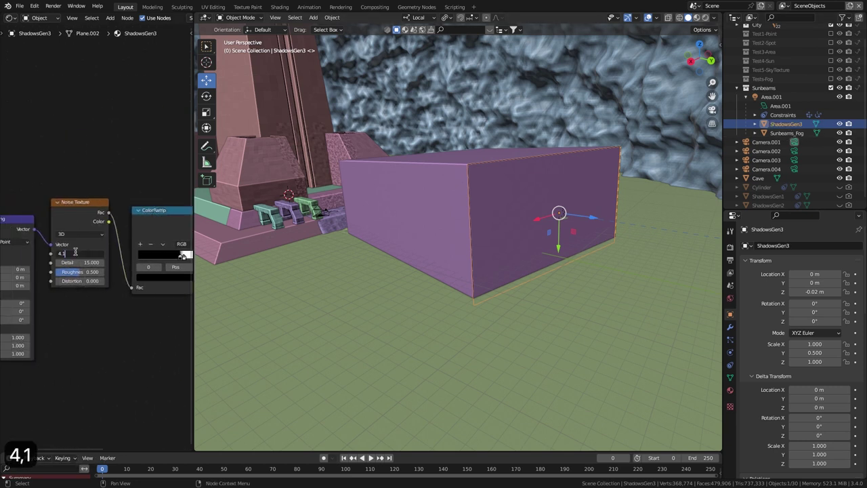
{"action": "key", "text": "Tab"}
{"action": "type", "text": "7.8"}
{"action": "key", "text": "Tab"}
{"action": "type", "text": ".7"}
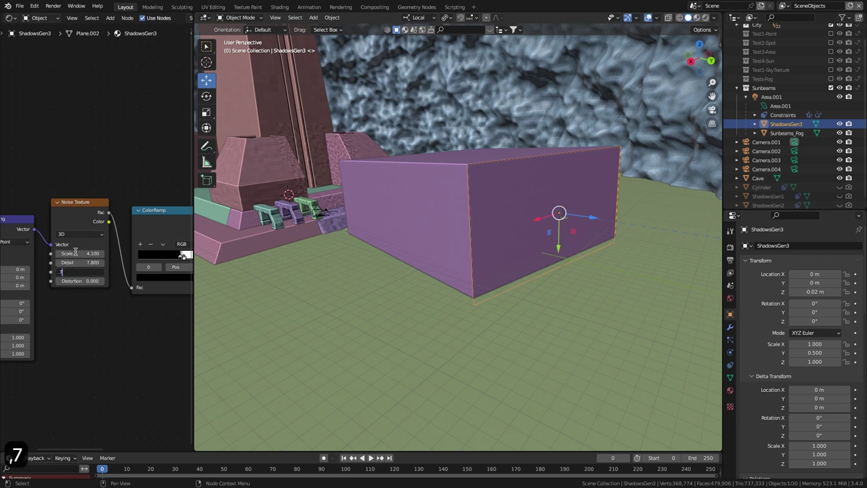
{"action": "key", "text": "Return"}
Position the ShadowsGen3 ColorRamp's white stop at 0.541 and its black stop at 0.55
{"action": "middle_click_drag", "start_coordinate": [136, 241], "coordinate": [55, 246]}
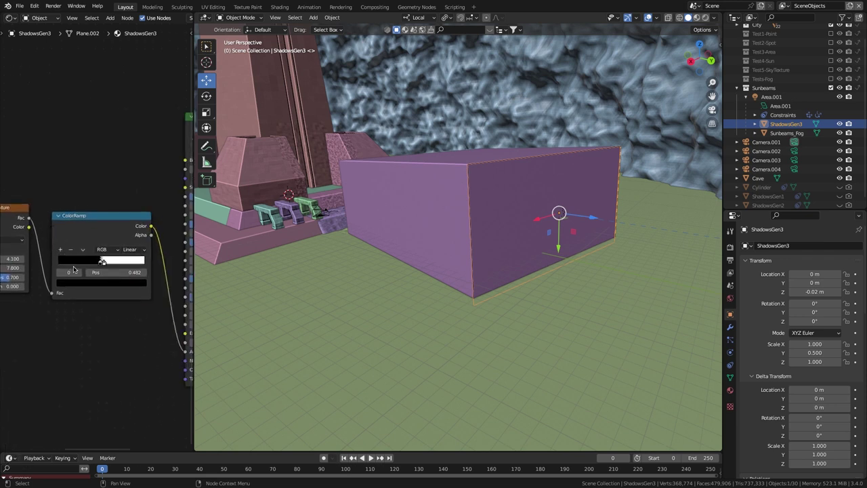
{"action": "left_click", "coordinate": [78, 272]}
{"action": "left_click", "coordinate": [127, 272]}
{"action": "type", "text": ".541"}
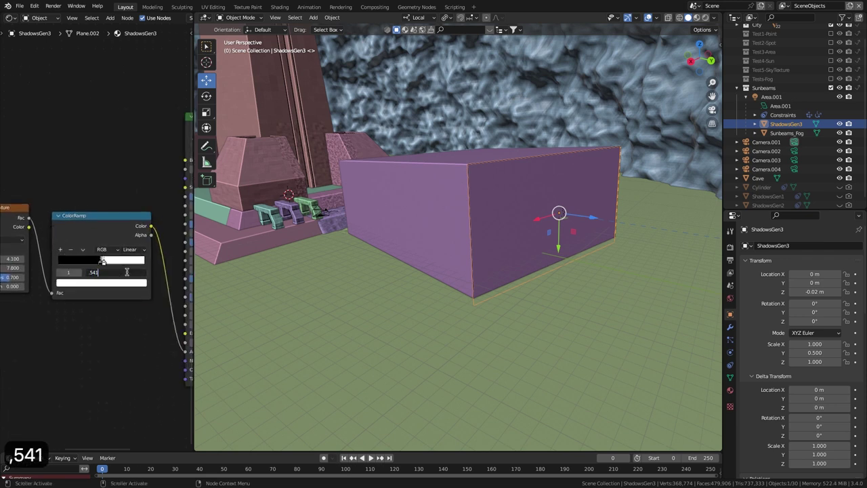
{"action": "key", "text": "Return"}
{"action": "left_click", "coordinate": [100, 262]}
{"action": "left_click", "coordinate": [126, 272]}
{"action": "type", "text": "."}
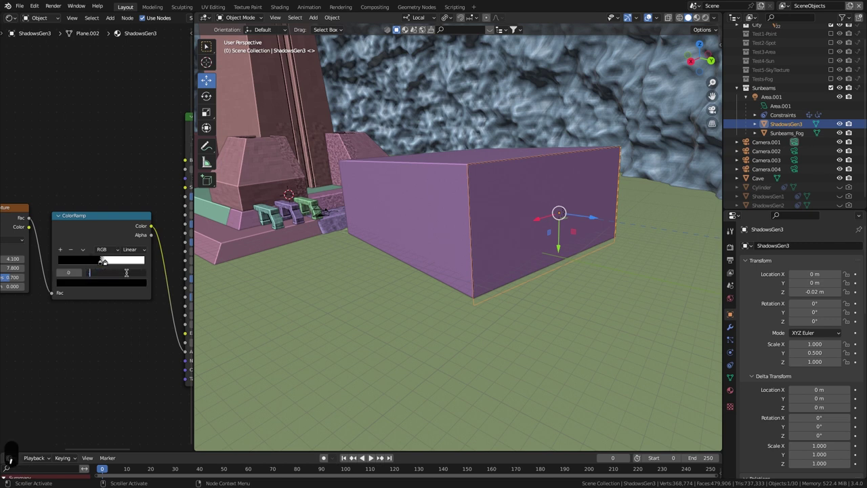
{"action": "type", "text": ".55"}
{"action": "key", "text": "Return"}
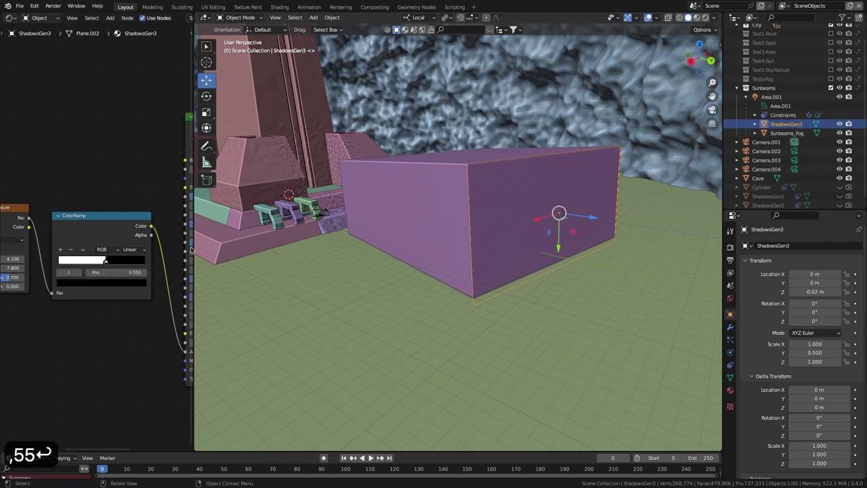
Set the Sunbeams_Fog cube's Z scale to 20 and display the viewport in rendered shading
{"action": "middle_click_drag", "start_coordinate": [143, 195], "coordinate": [47, 200]}
{"action": "left_click_drag", "start_coordinate": [150, 229], "coordinate": [76, 234]}
{"action": "left_click", "coordinate": [786, 133]}
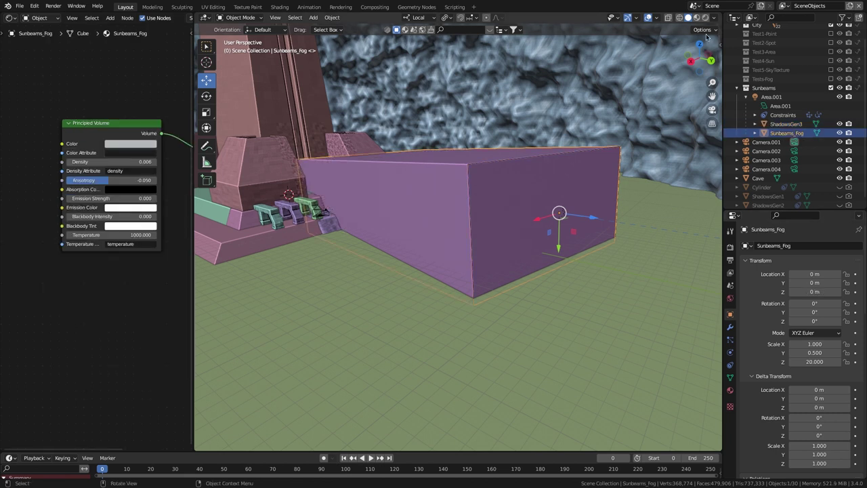
{"action": "left_click", "coordinate": [697, 17]}
{"action": "middle_click_drag", "start_coordinate": [583, 185], "coordinate": [604, 185]}
Set the Area.001 light's power to 10000 W and its beam spread to 1°, previewing through the camera
{"action": "left_click", "coordinate": [767, 99]}
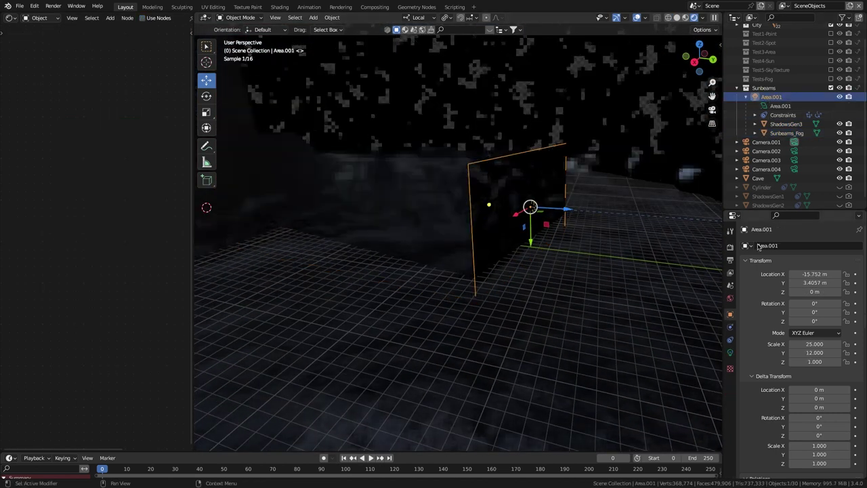
{"action": "left_click", "coordinate": [731, 355]}
{"action": "left_click", "coordinate": [801, 307]}
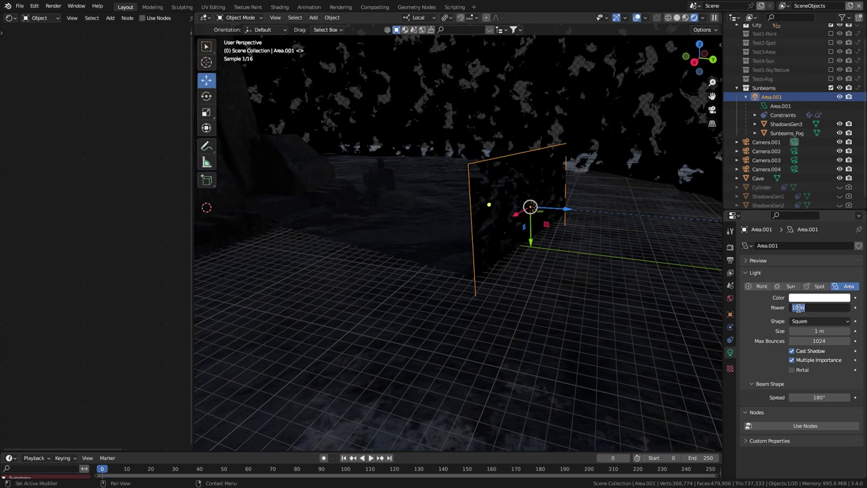
{"action": "key", "text": "Left"}
{"action": "type", "text": "000"}
{"action": "key", "text": "Return"}
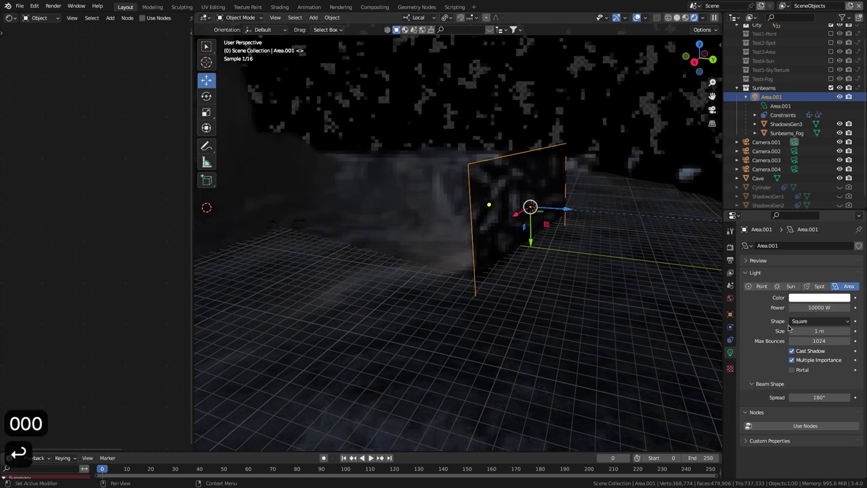
{"action": "left_click", "coordinate": [823, 395]}
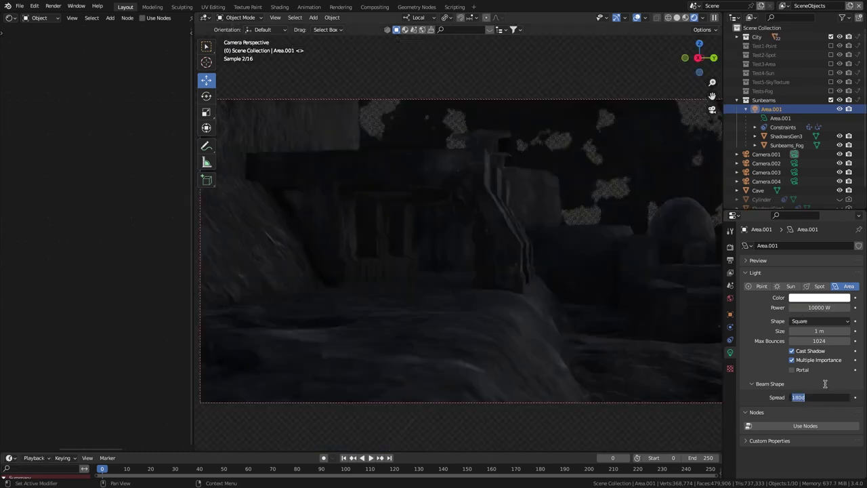
{"action": "type", "text": "1"}
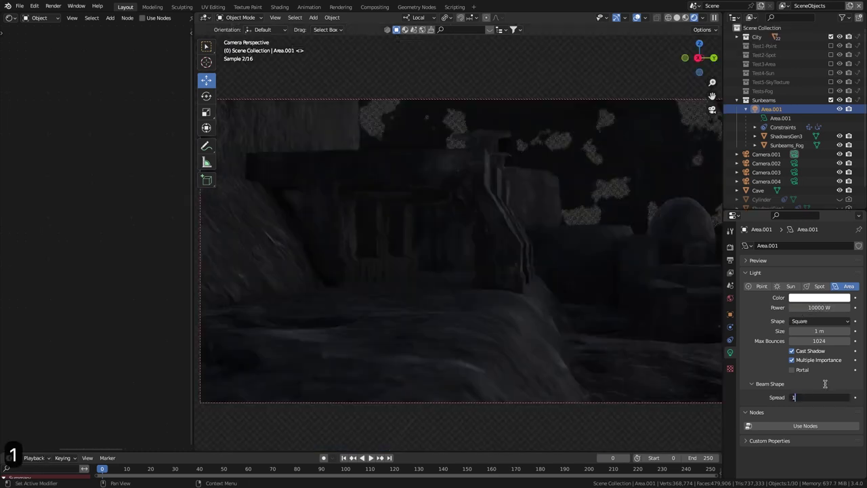
{"action": "key", "text": "Return"}
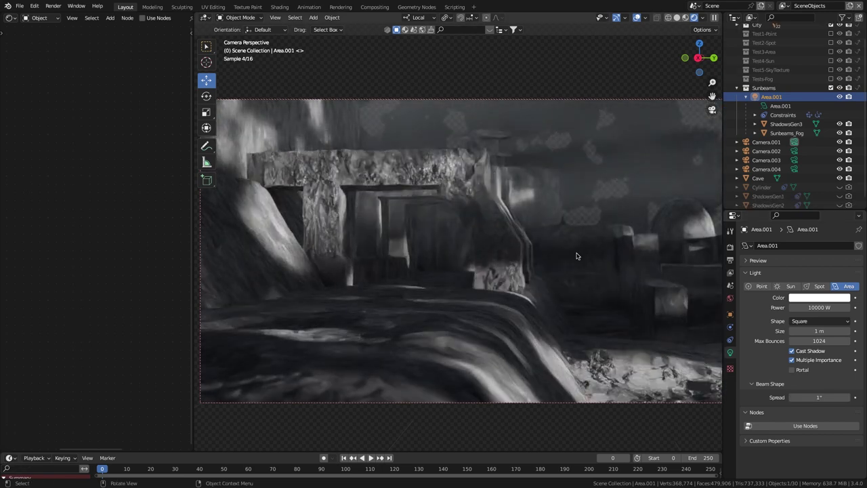
Set the roughness of the Noise Texture in the Cave's Cave Black material to 0.475
{"action": "left_click", "coordinate": [758, 178]}
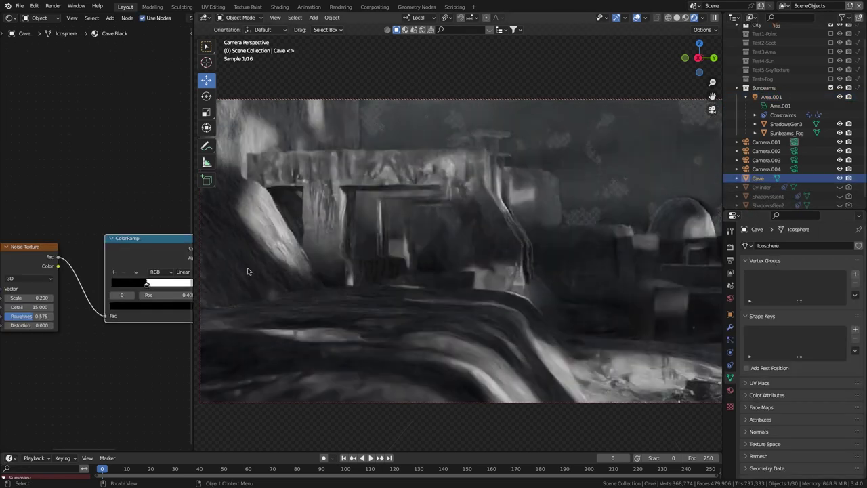
{"action": "left_click", "coordinate": [15, 317]}
{"action": "key", "text": "BackSpace"}
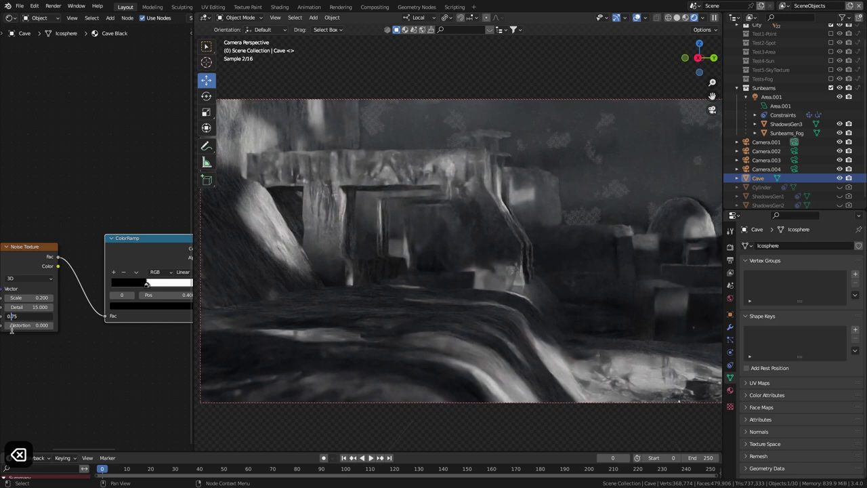
{"action": "type", "text": "4"}
{"action": "key", "text": "Return"}
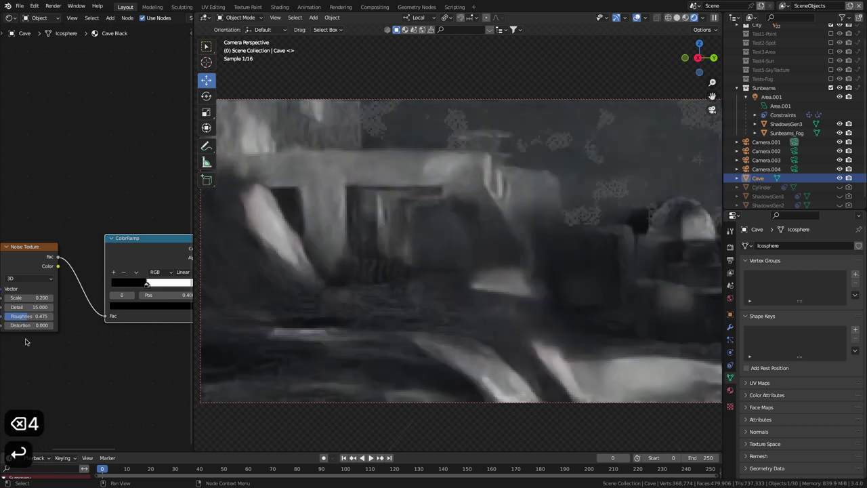
Position the Cave Black ColorRamp's white stop at 0.564 and its black stop at 0.582
{"action": "middle_click_drag", "start_coordinate": [125, 296], "coordinate": [104, 296]}
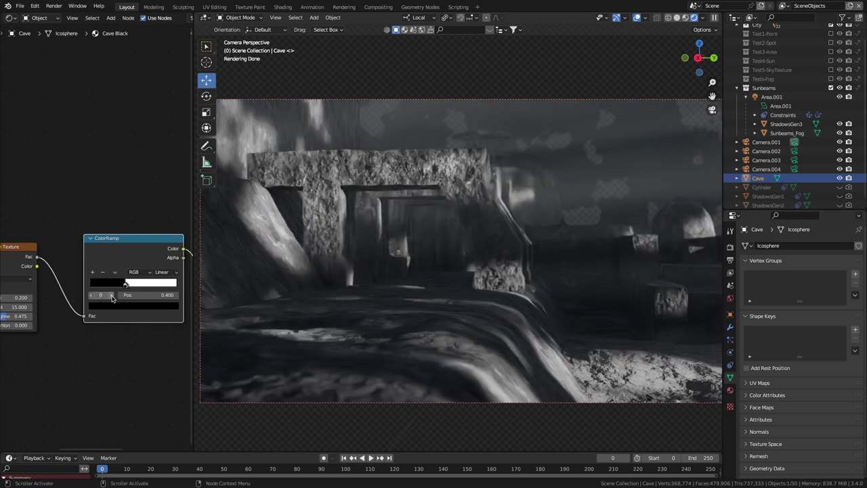
{"action": "left_click", "coordinate": [112, 296]}
{"action": "left_click", "coordinate": [155, 295]}
{"action": "type", "text": ".564"}
{"action": "key", "text": "Return"}
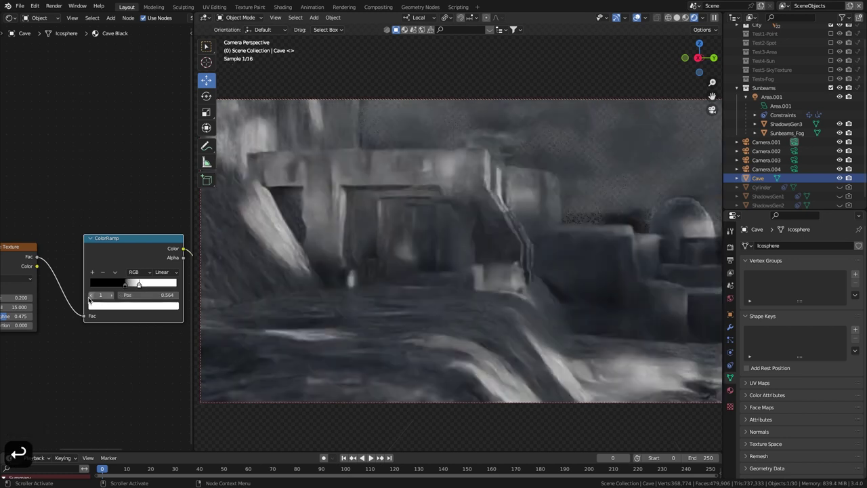
{"action": "left_click", "coordinate": [91, 297]}
{"action": "left_click", "coordinate": [160, 295]}
{"action": "type", "text": ".582"}
{"action": "key", "text": "Return"}
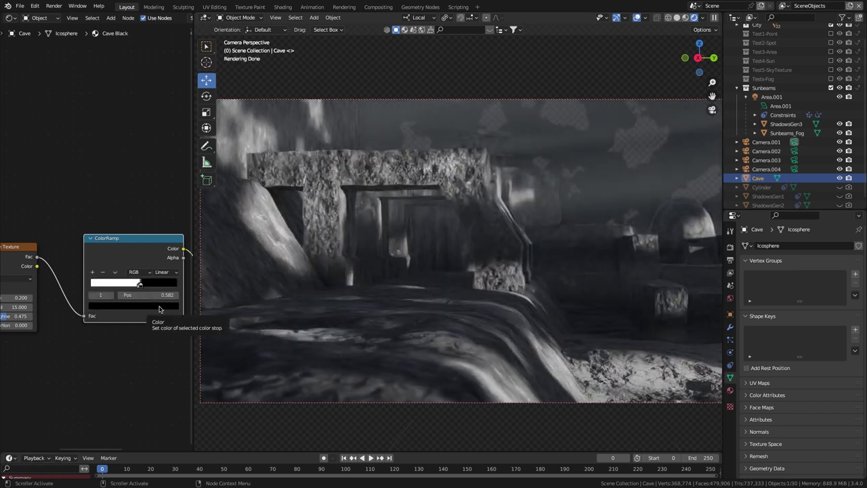
Make Camera.002 active, clear its depth of field focus object and set the focus distance to 15 m
{"action": "left_click", "coordinate": [794, 150]}
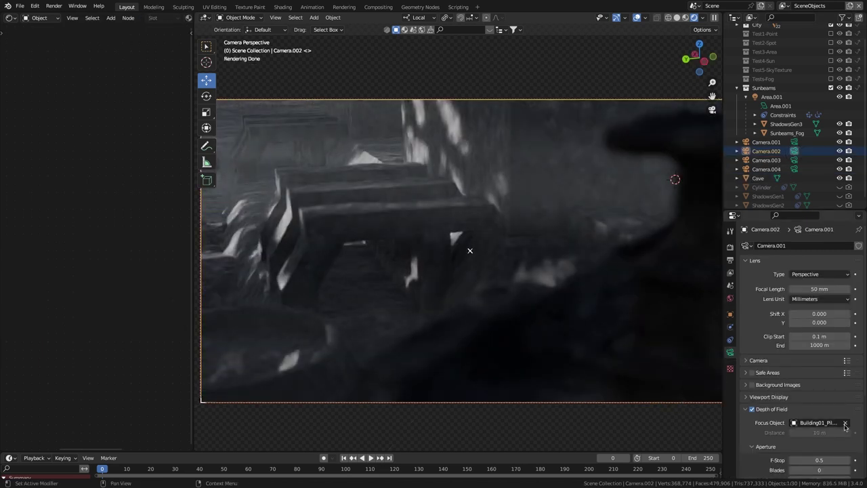
{"action": "double_click", "coordinate": [819, 433]}
{"action": "type", "text": "15"}
{"action": "key", "text": "Return"}
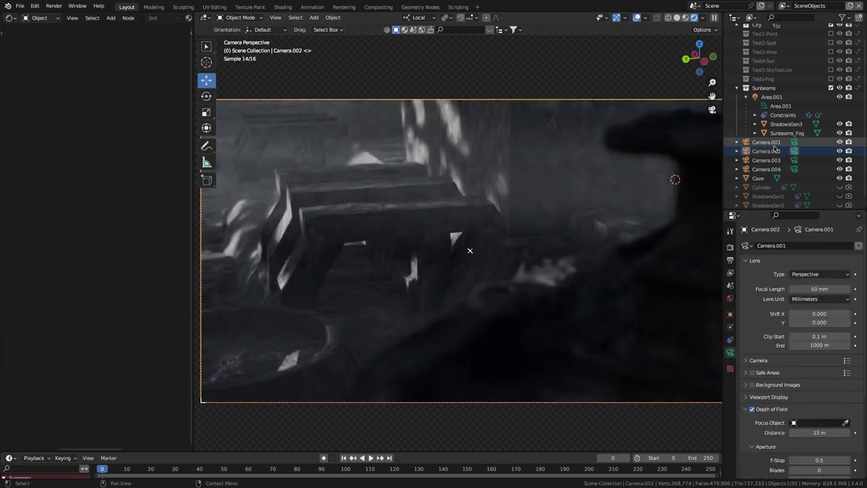
Check the scene through Camera.004 and Camera.001, keeping the SceneObjects view layer selected
{"action": "left_click", "coordinate": [794, 169]}
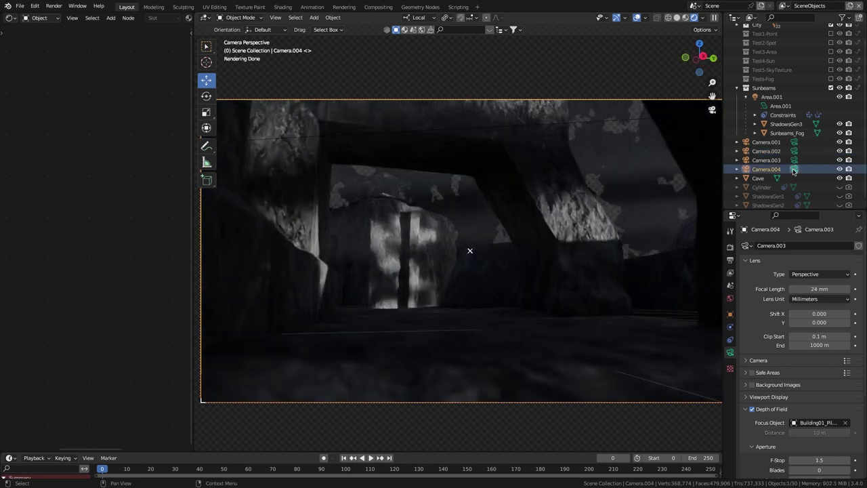
{"action": "left_click", "coordinate": [793, 141]}
{"action": "left_click", "coordinate": [783, 5]}
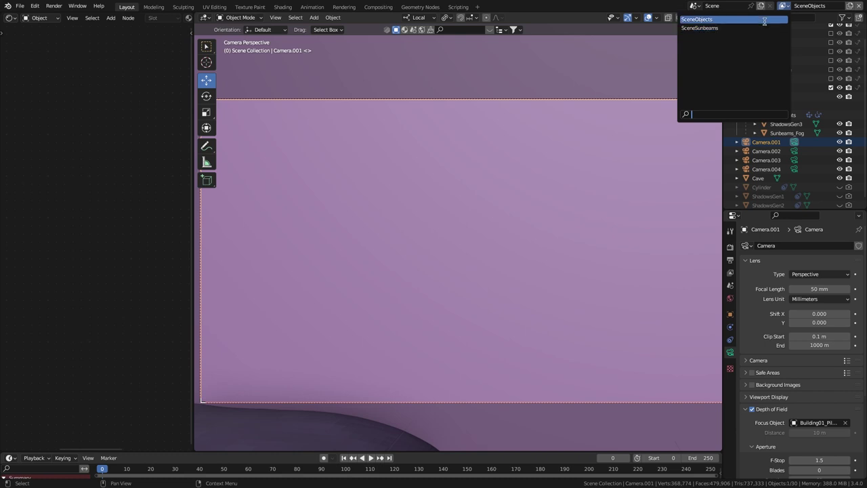
{"action": "left_click", "coordinate": [764, 19]}
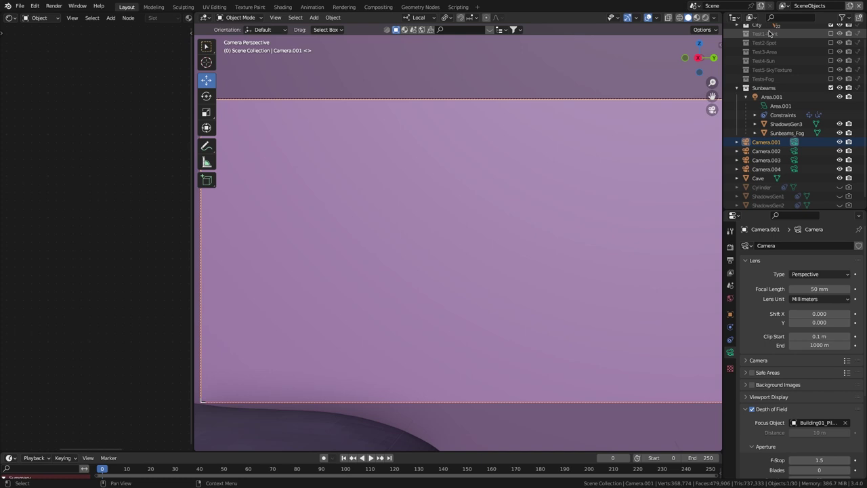
Exclude the Sunbeams collection from the SceneObjects view layer and include the Tests-Fog collection
{"action": "left_click", "coordinate": [831, 88]}
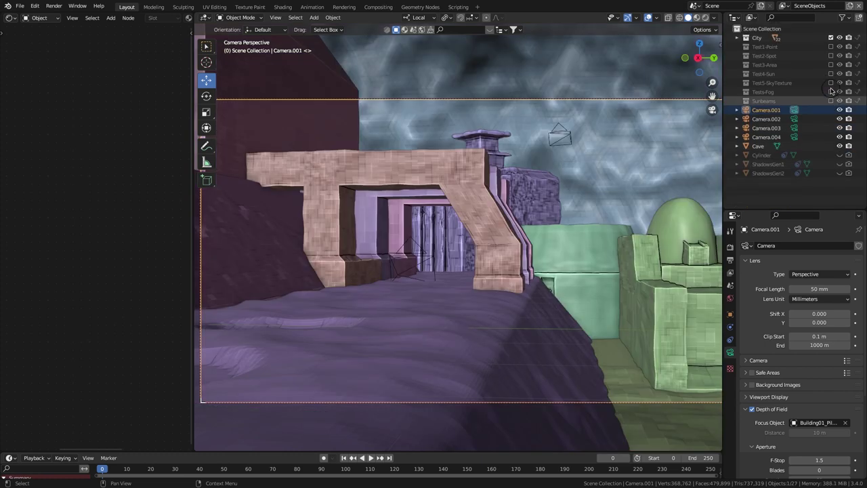
{"action": "left_click", "coordinate": [832, 91]}
Set the Principled Volume density of the Tests-Fog object's material to 0.006
{"action": "left_click", "coordinate": [800, 99]}
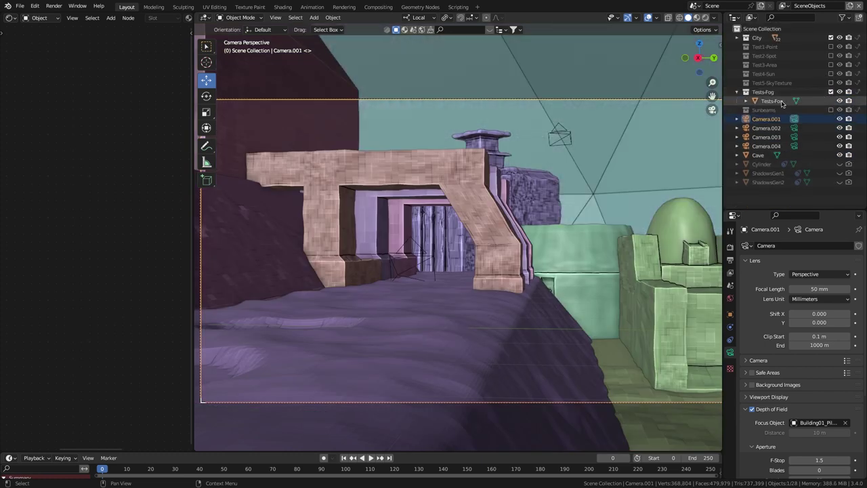
{"action": "left_click", "coordinate": [116, 175]}
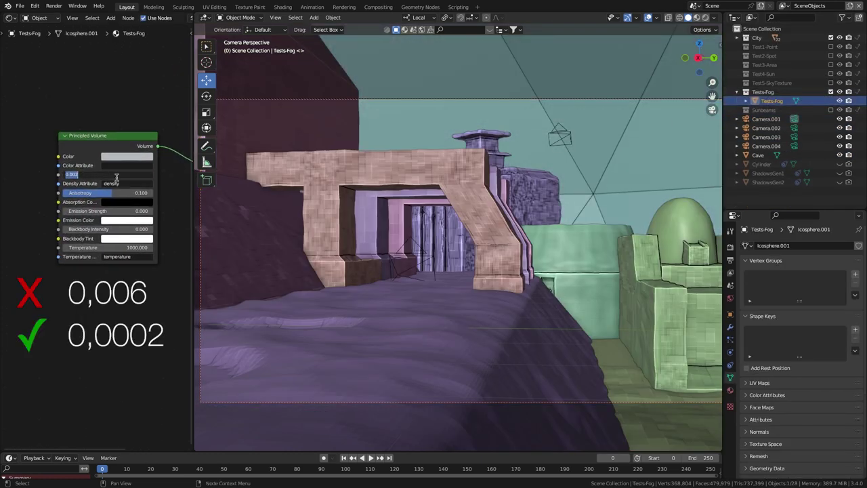
{"action": "left_click", "coordinate": [86, 174]}
{"action": "key", "text": "BackSpace"}
{"action": "type", "text": "6"}
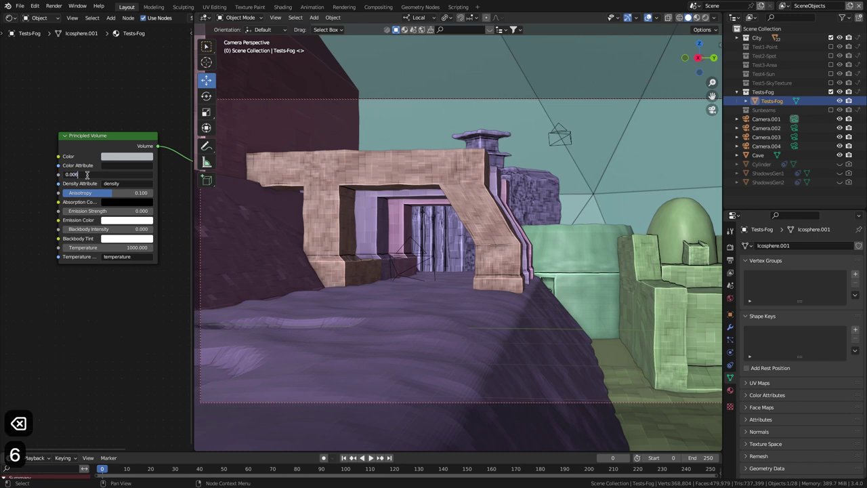
Show the World shader nodes and connect the Sky Texture's color output to the Background node's color
{"action": "left_click", "coordinate": [34, 18]}
{"action": "left_click", "coordinate": [37, 31]}
{"action": "left_click_drag", "start_coordinate": [68, 145], "coordinate": [102, 154]}
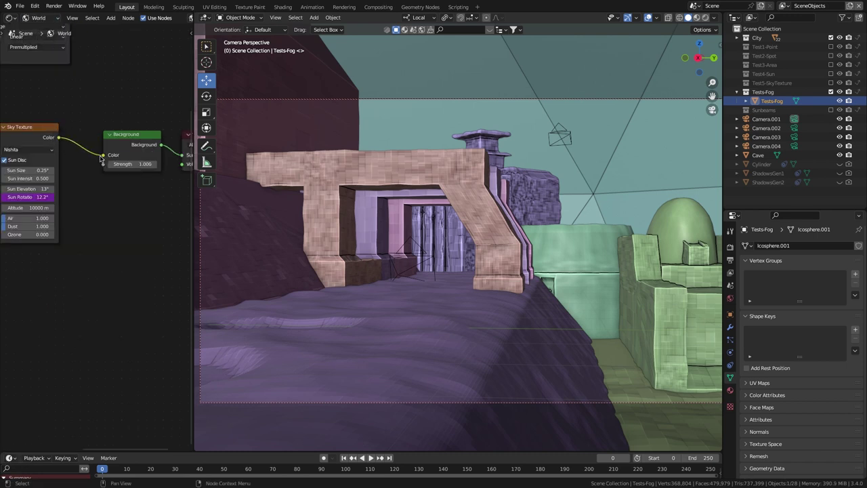
Move the Cave object into a new collection named Cave
{"action": "left_click", "coordinate": [759, 155]}
{"action": "right_click", "coordinate": [514, 227]}
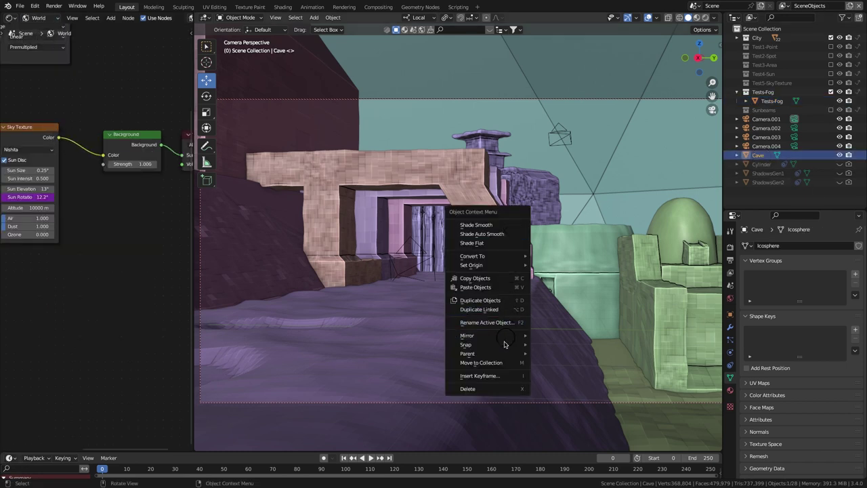
{"action": "left_click", "coordinate": [505, 363]}
{"action": "left_click", "coordinate": [505, 361]}
{"action": "type", "text": "Cave"}
{"action": "key", "text": "Return"}
{"action": "key", "text": "Return"}
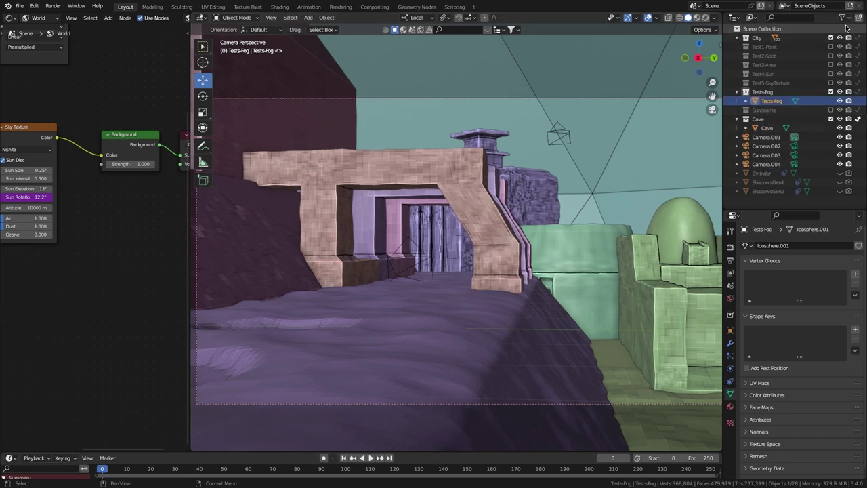
Add a view layer named SceneSunbeams, exclude the Tests-Fog collection from it and include the Sunbeams collection
{"action": "left_click", "coordinate": [850, 5]}
{"action": "left_click", "coordinate": [806, 5]}
{"action": "type", "text": "Sunbeams"}
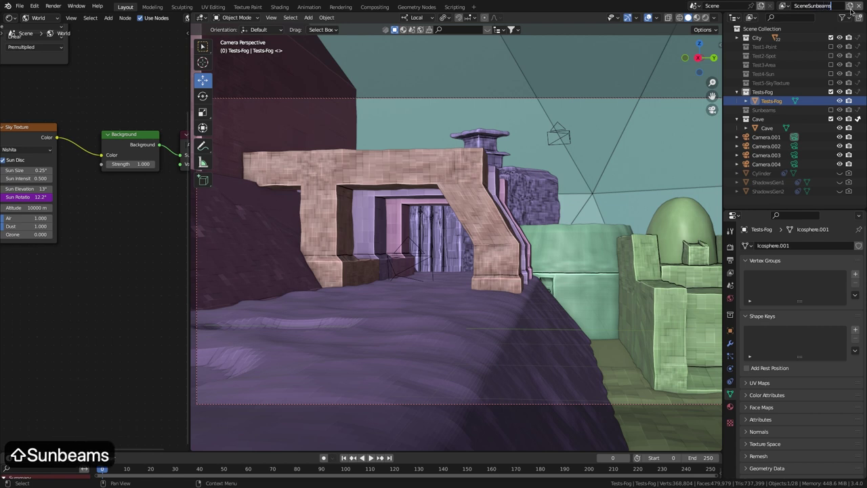
{"action": "key", "text": "Return"}
{"action": "left_click", "coordinate": [831, 91]}
{"action": "left_click", "coordinate": [831, 100]}
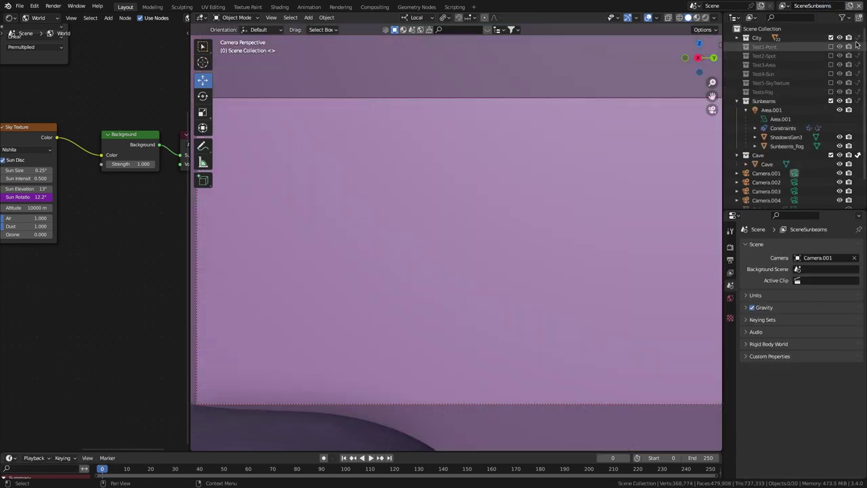
Render the image with an enlarged Image Editor in place of the node editor, and display the result's SceneSunbeams layer
{"action": "left_click_drag", "start_coordinate": [191, 81], "coordinate": [600, 81]}
{"action": "left_click", "coordinate": [10, 18]}
{"action": "left_click", "coordinate": [20, 52]}
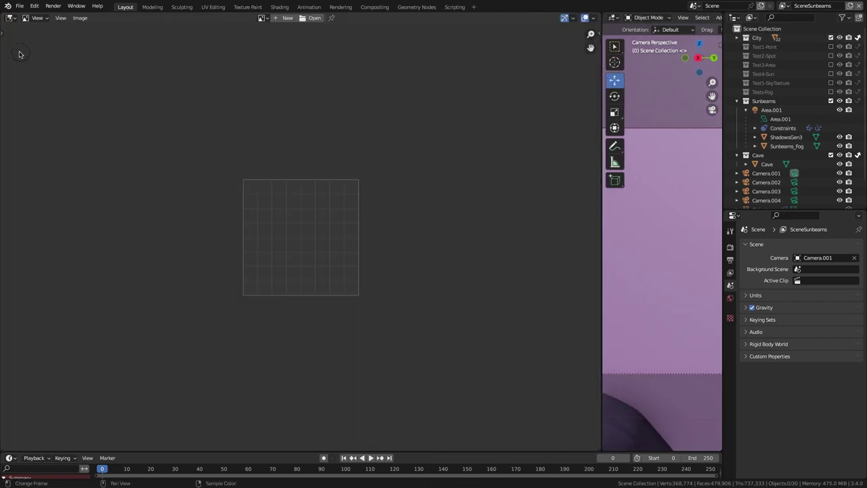
{"action": "left_click", "coordinate": [53, 7]}
{"action": "left_click", "coordinate": [59, 19]}
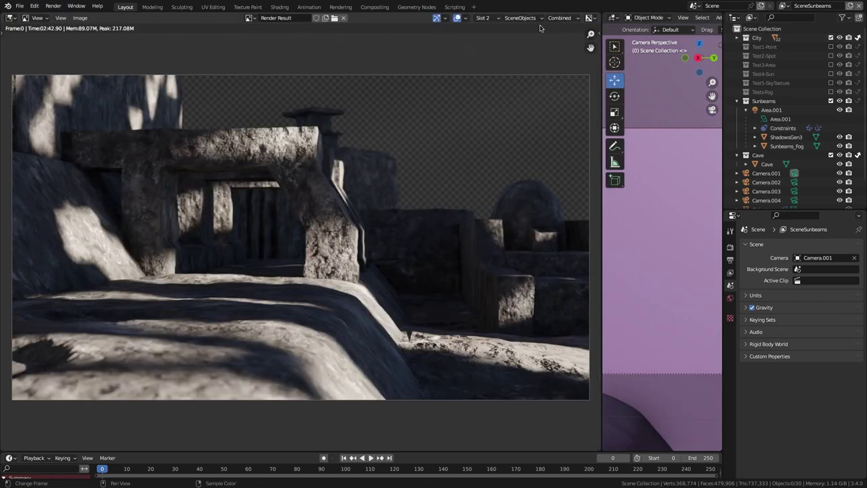
{"action": "left_click", "coordinate": [520, 18]}
{"action": "left_click", "coordinate": [519, 48]}
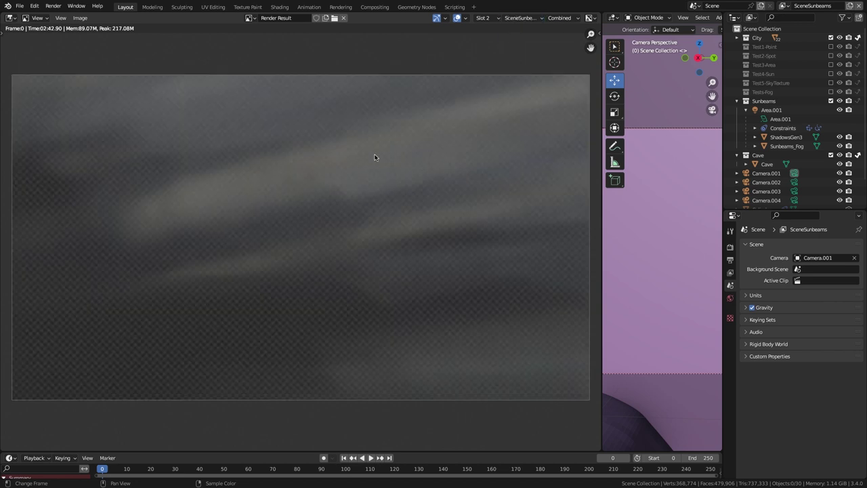
Bring back the World nodes in the Shader Editor and make SceneObjects the active view layer
{"action": "left_click", "coordinate": [11, 19]}
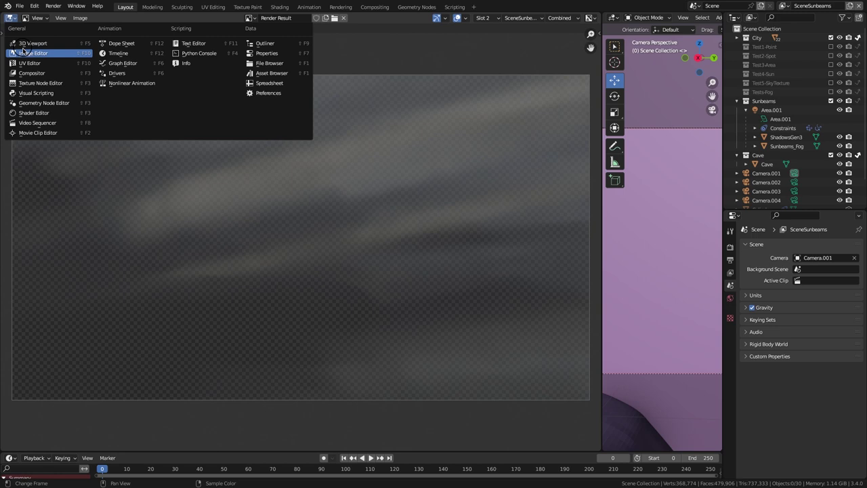
{"action": "left_click", "coordinate": [31, 107]}
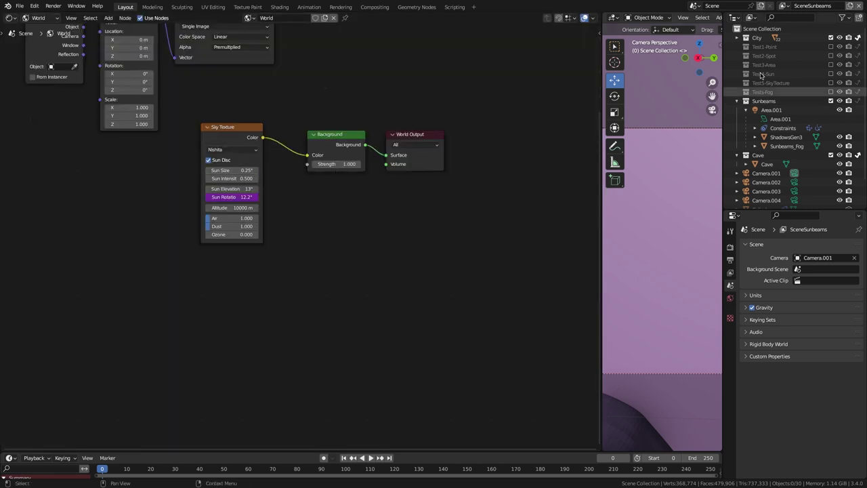
{"action": "left_click", "coordinate": [784, 6]}
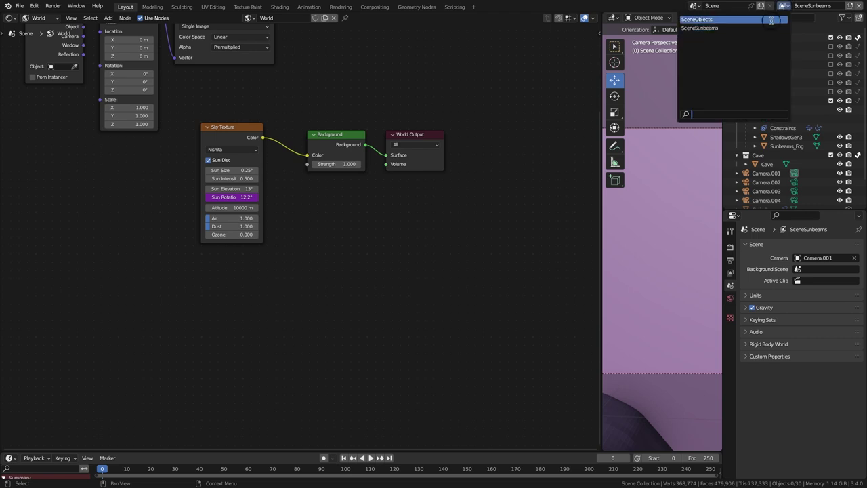
{"action": "left_click", "coordinate": [771, 22]}
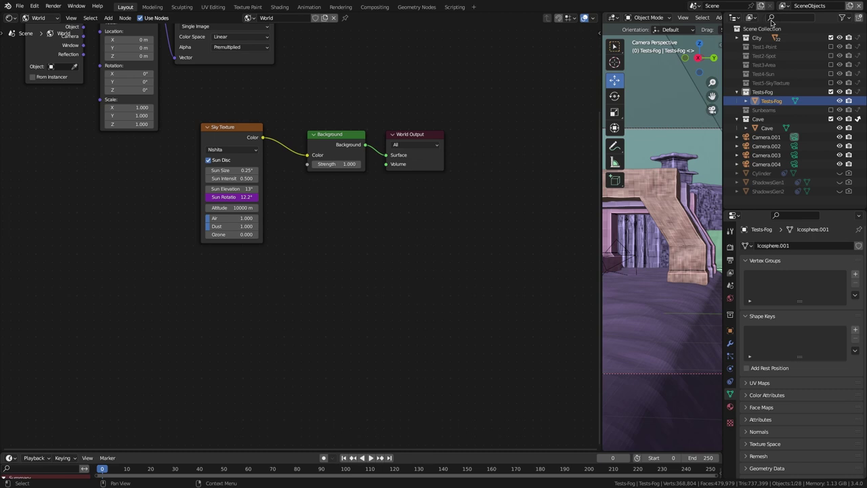
Disconnect the Sky Texture from the World's Background node and set the Background color to black
{"action": "left_click_drag", "start_coordinate": [307, 156], "coordinate": [294, 159]}
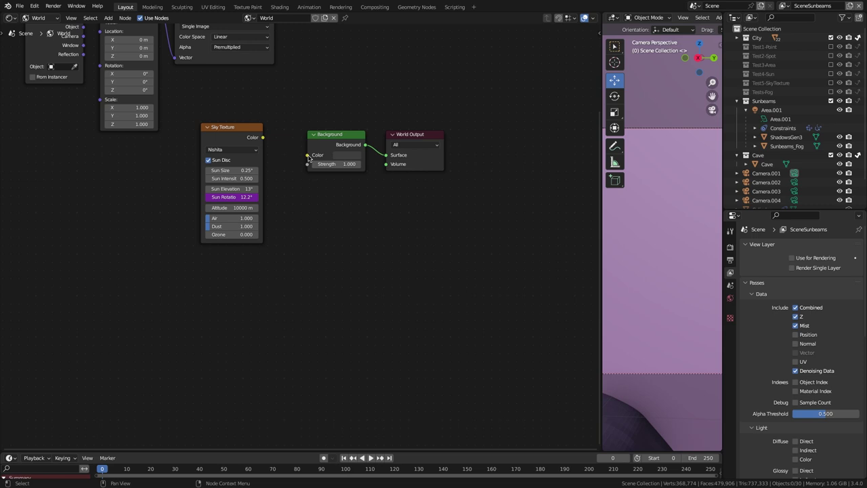
{"action": "left_click", "coordinate": [348, 160]}
{"action": "left_click_drag", "start_coordinate": [403, 86], "coordinate": [404, 108]}
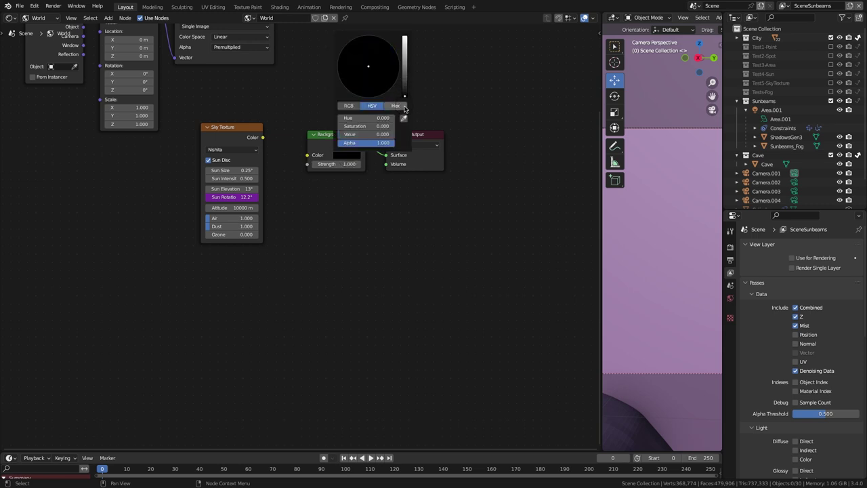
Make SceneObjects the active view layer and render the image again with the Image Editor shown
{"action": "left_click", "coordinate": [783, 5]}
{"action": "left_click", "coordinate": [771, 21]}
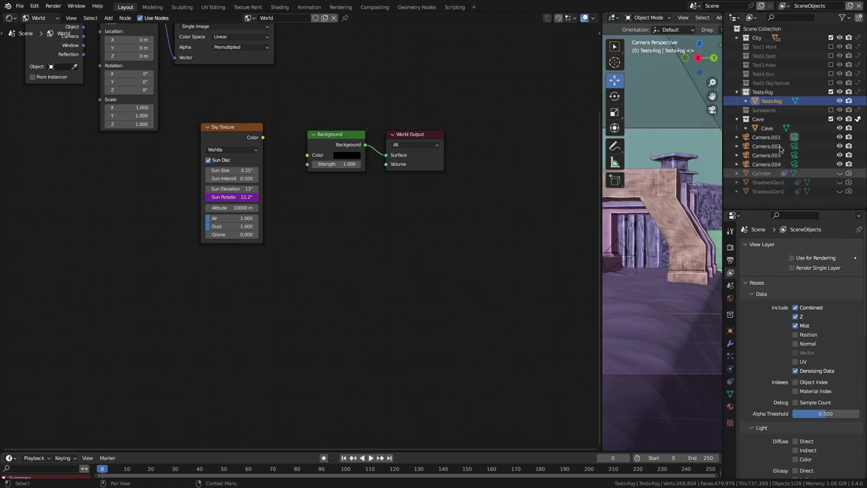
{"action": "left_click", "coordinate": [10, 17]}
{"action": "left_click", "coordinate": [20, 54]}
{"action": "left_click", "coordinate": [52, 5]}
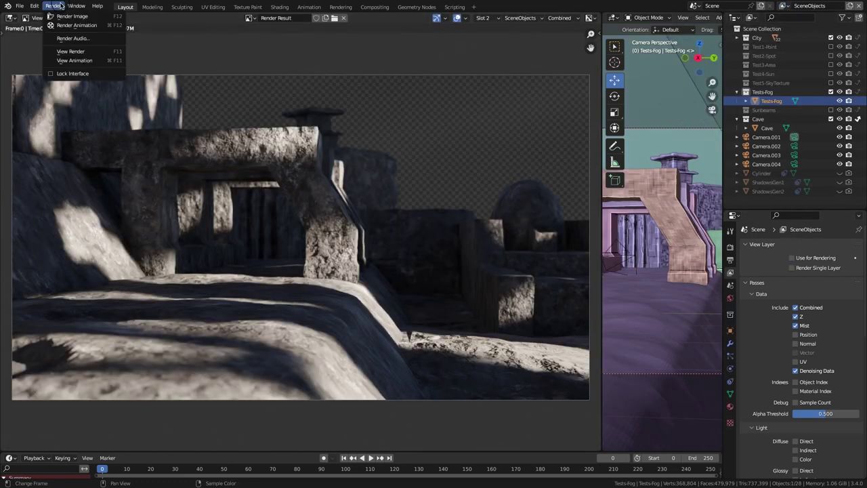
{"action": "left_click", "coordinate": [67, 23]}
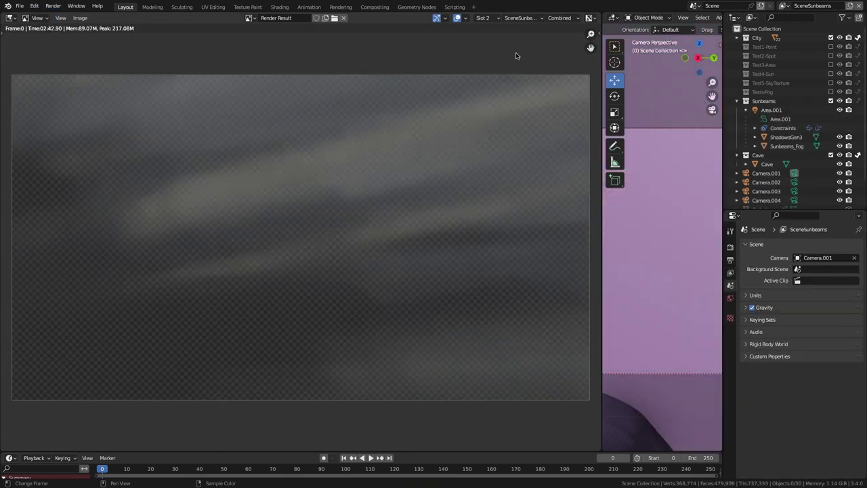